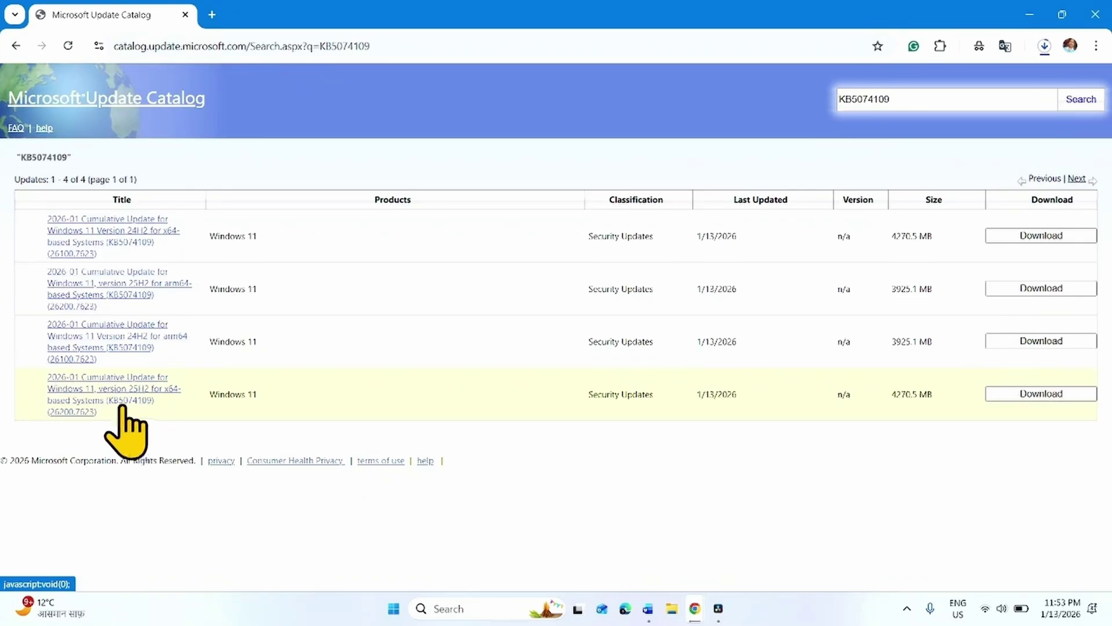
Step: Bring up the Start menu over the KB5074109 Update Catalog results
left_click(396, 613)
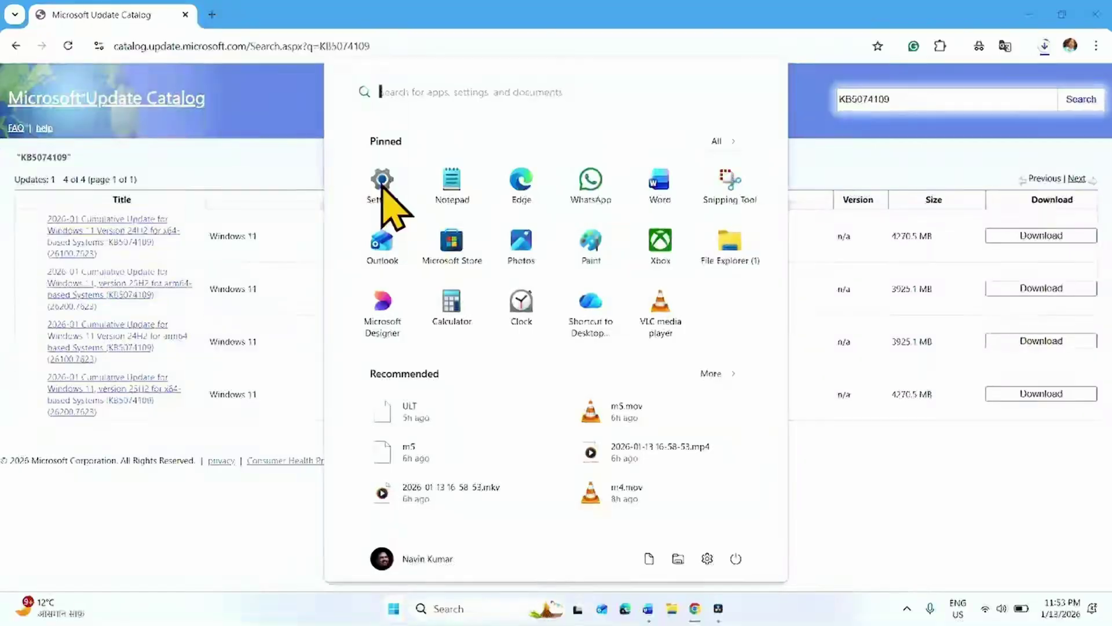
Step: Confirm on System > About that the system type is 64-bit, x64-based, then close Settings
left_click(382, 184)
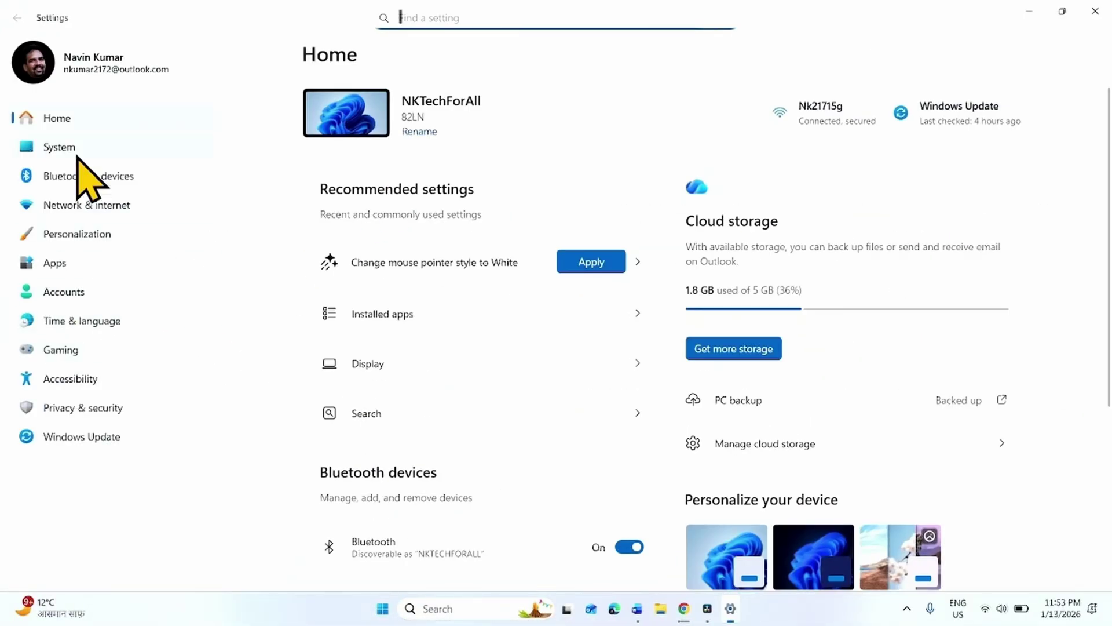
left_click(73, 151)
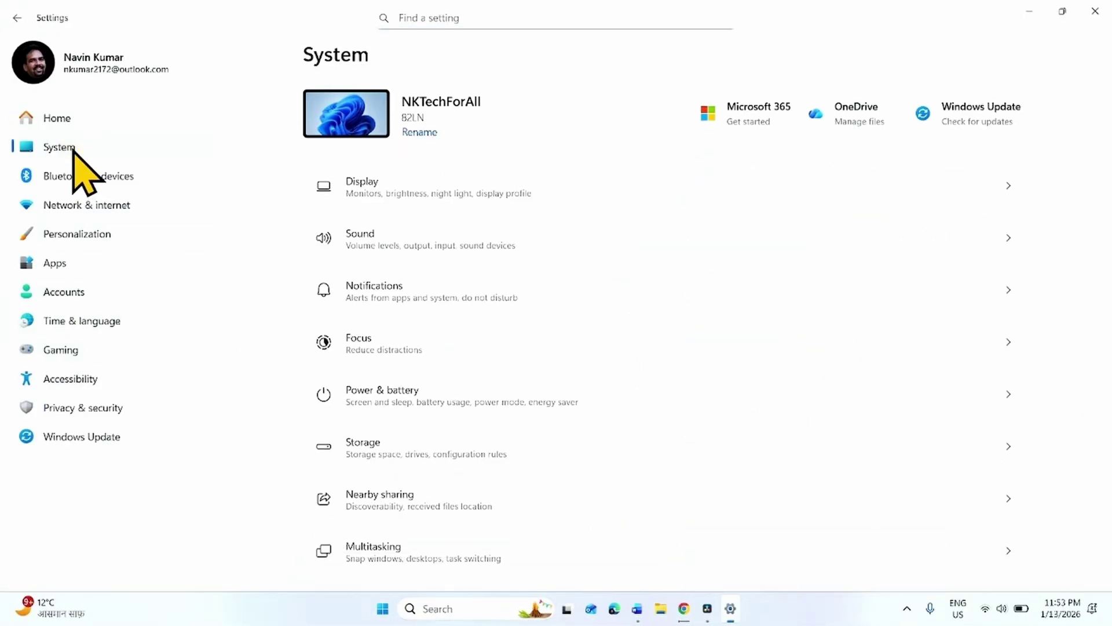
scroll(522, 429, "down", 10)
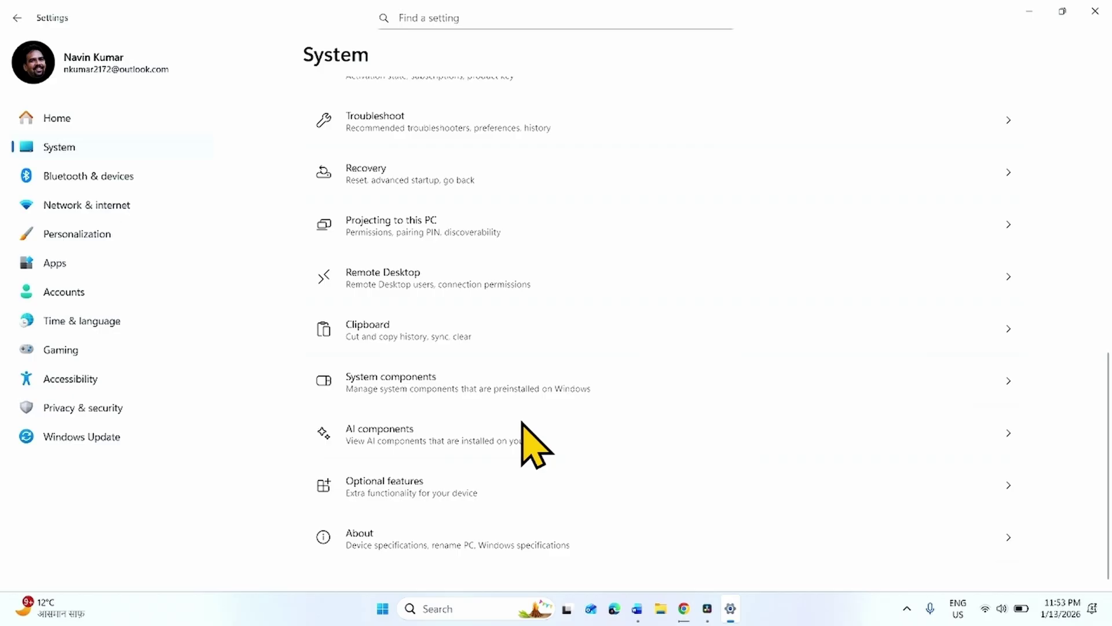
left_click(399, 549)
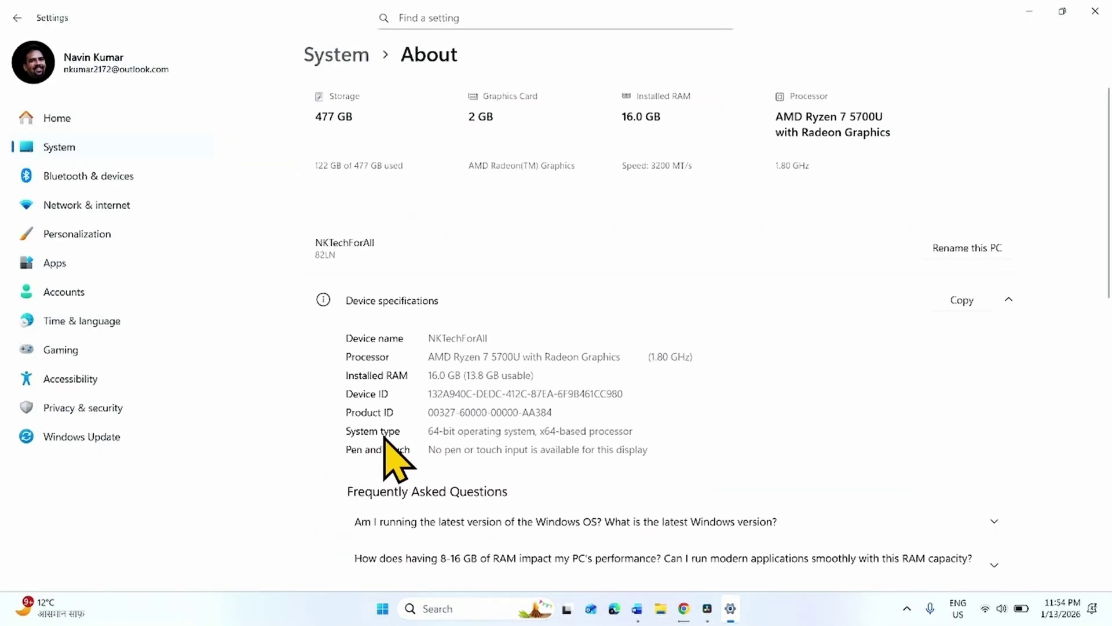
left_click_drag(429, 431, 634, 431)
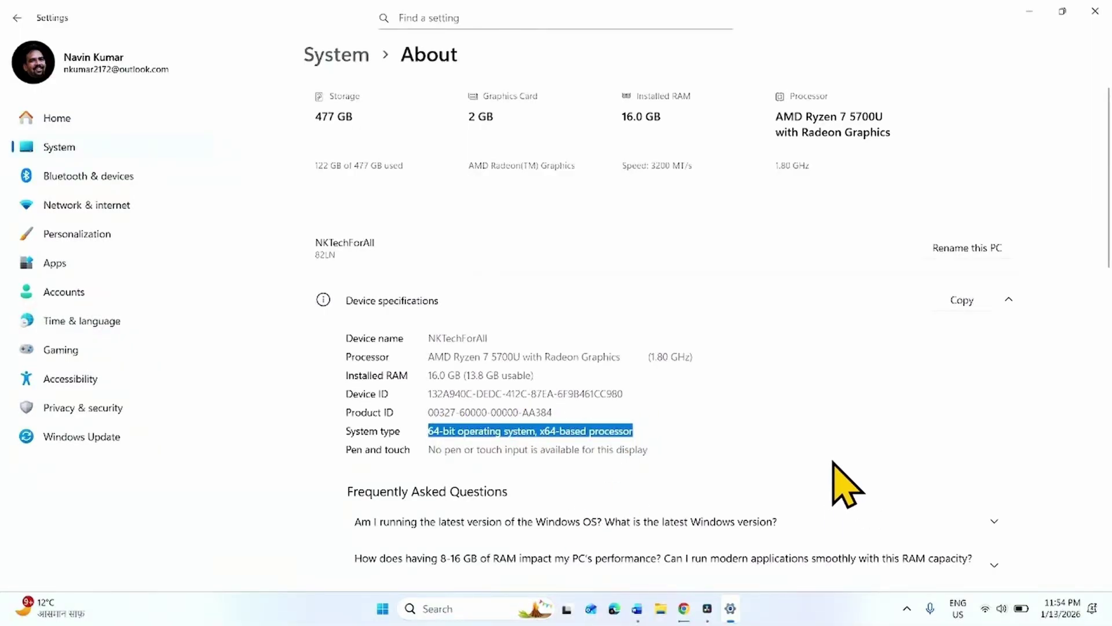
left_click(697, 430)
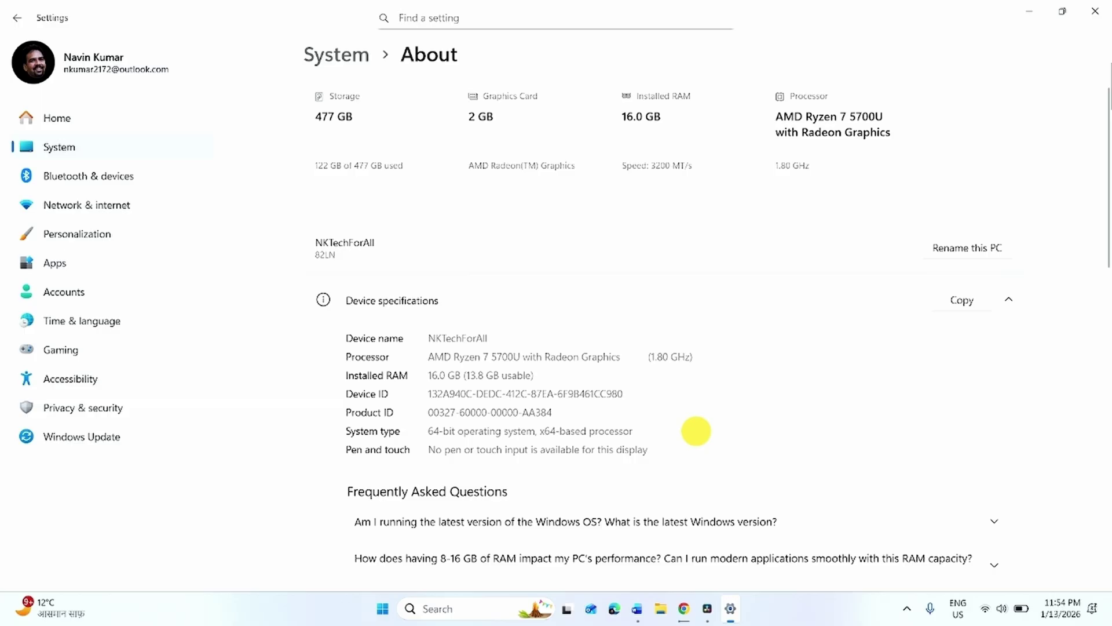
left_click(1090, 7)
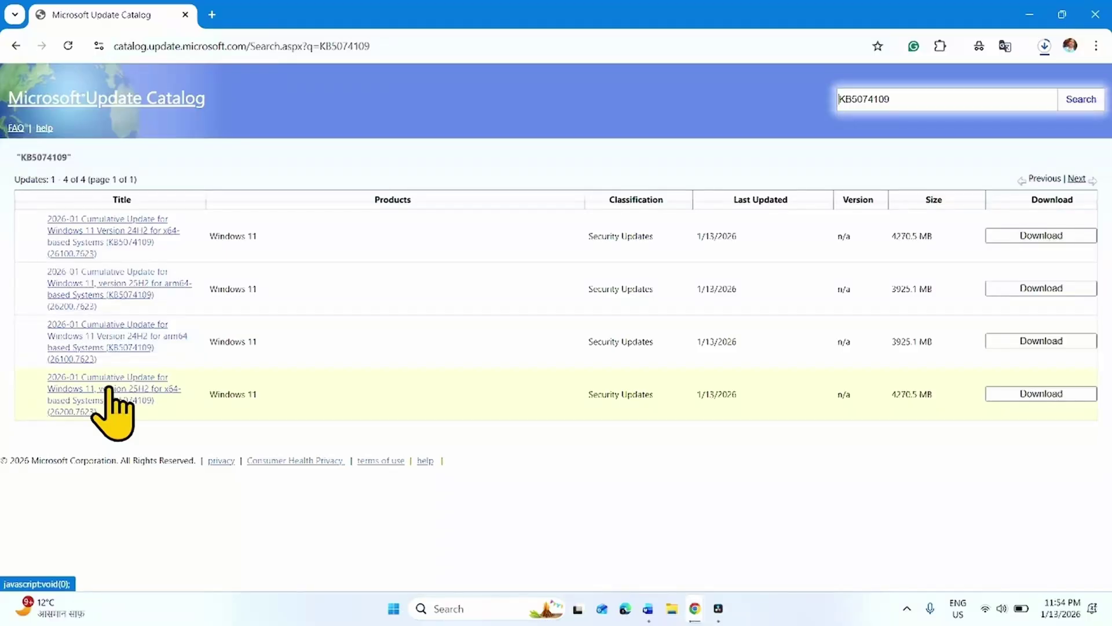
Step: Download the KB5074109 25H2 x64 .msu file and check it in Chrome's downloads
left_click(1058, 394)
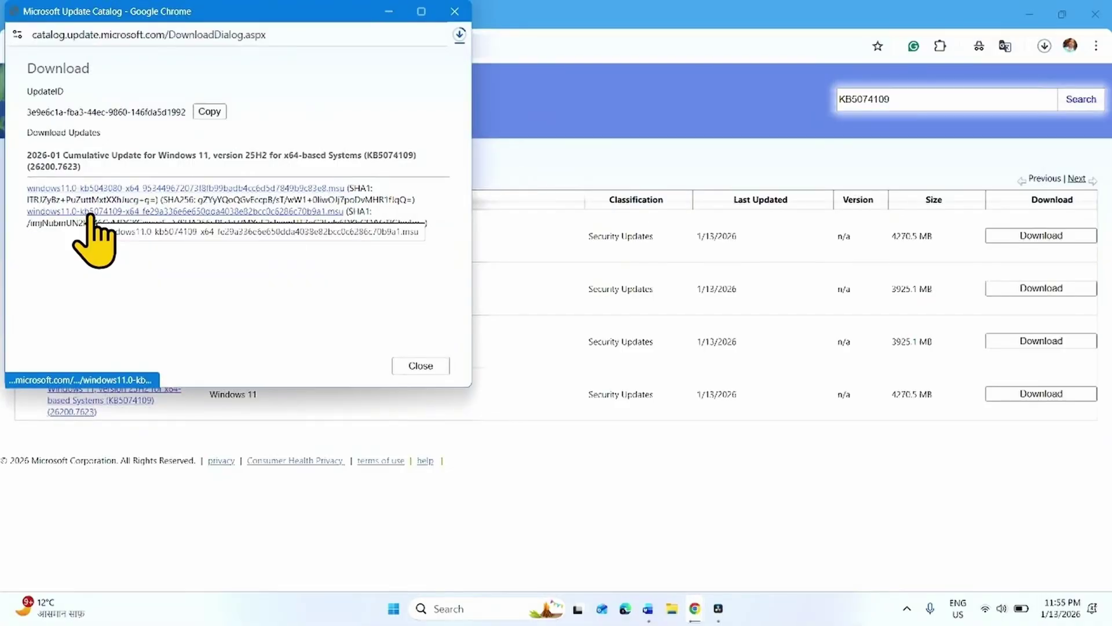
left_click(88, 212)
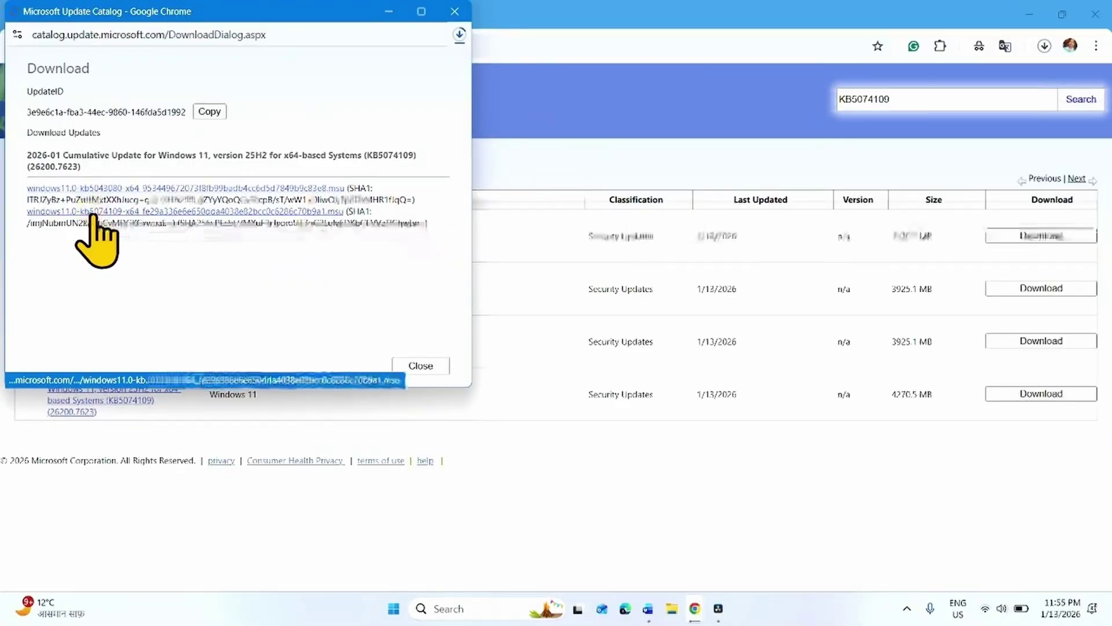
left_click(456, 12)
left_click(1043, 45)
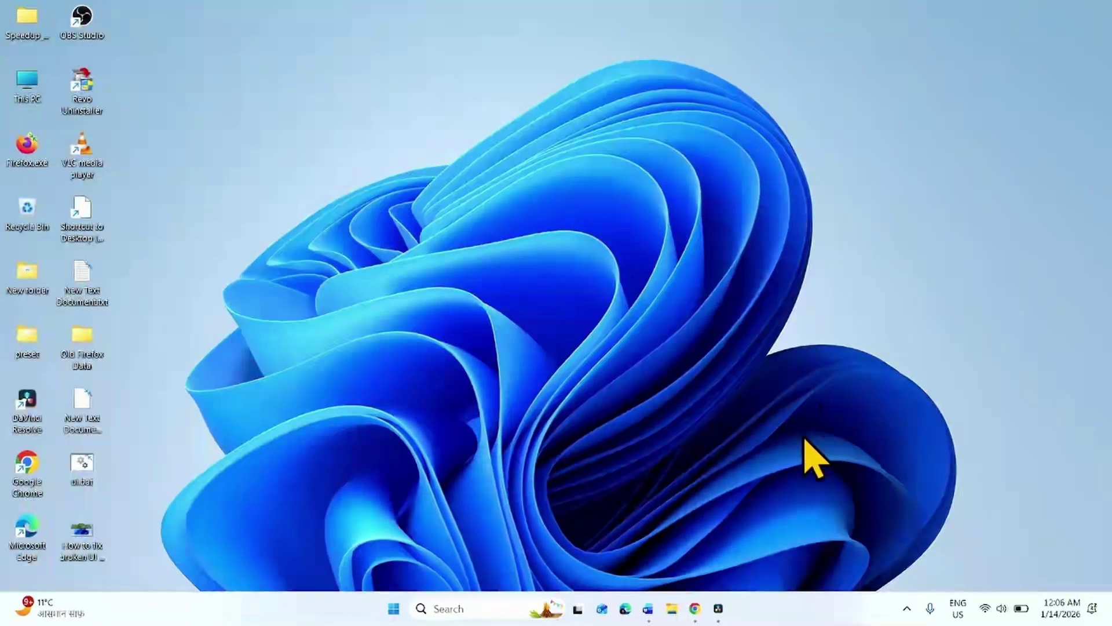
Step: Open the windows11.0-kb5074109 .msu from the Downloads folder to launch its installer
left_click(671, 610)
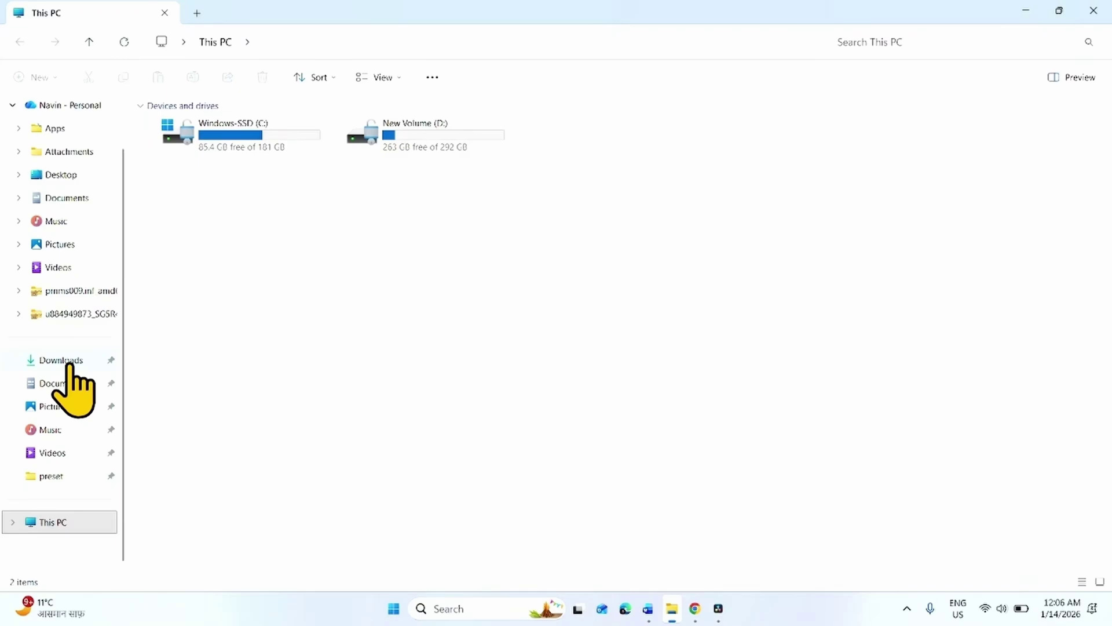
left_click(66, 360)
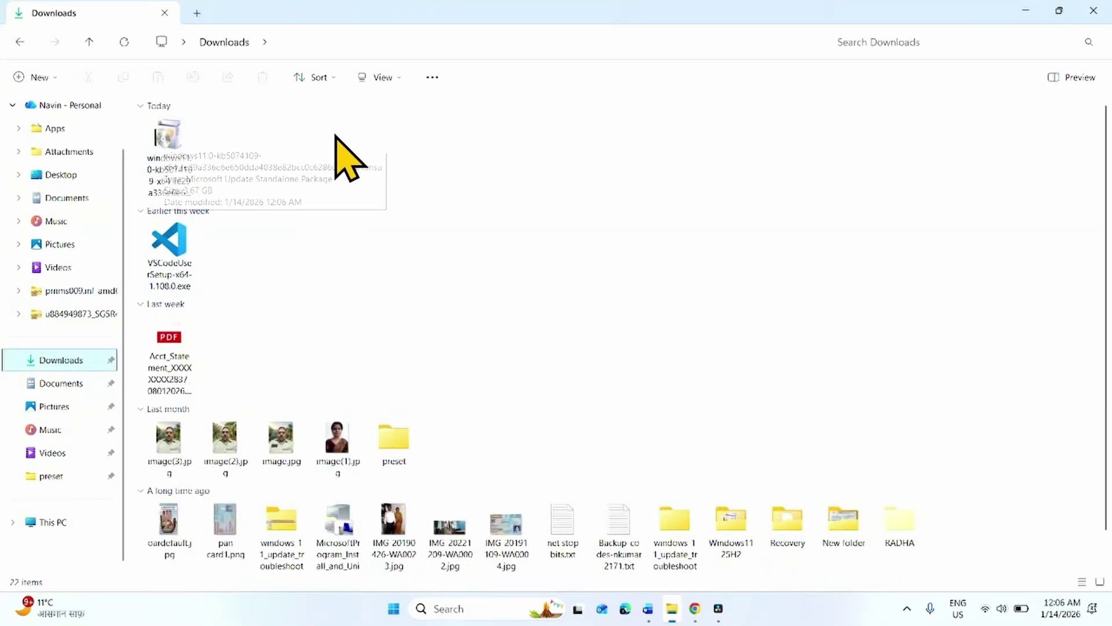
right_click(173, 148)
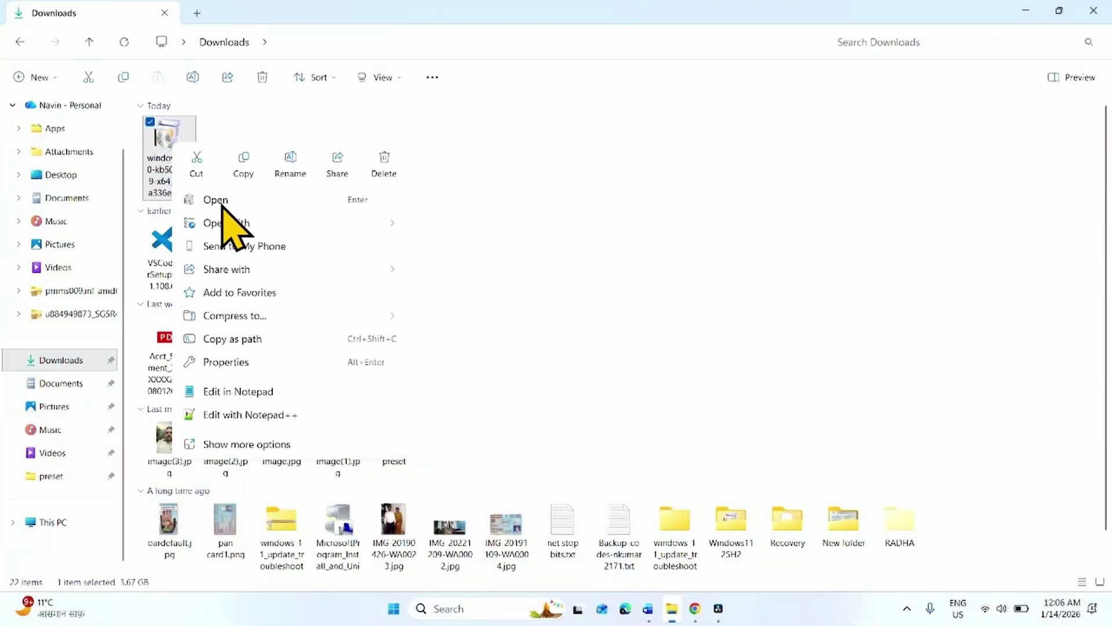
left_click(222, 203)
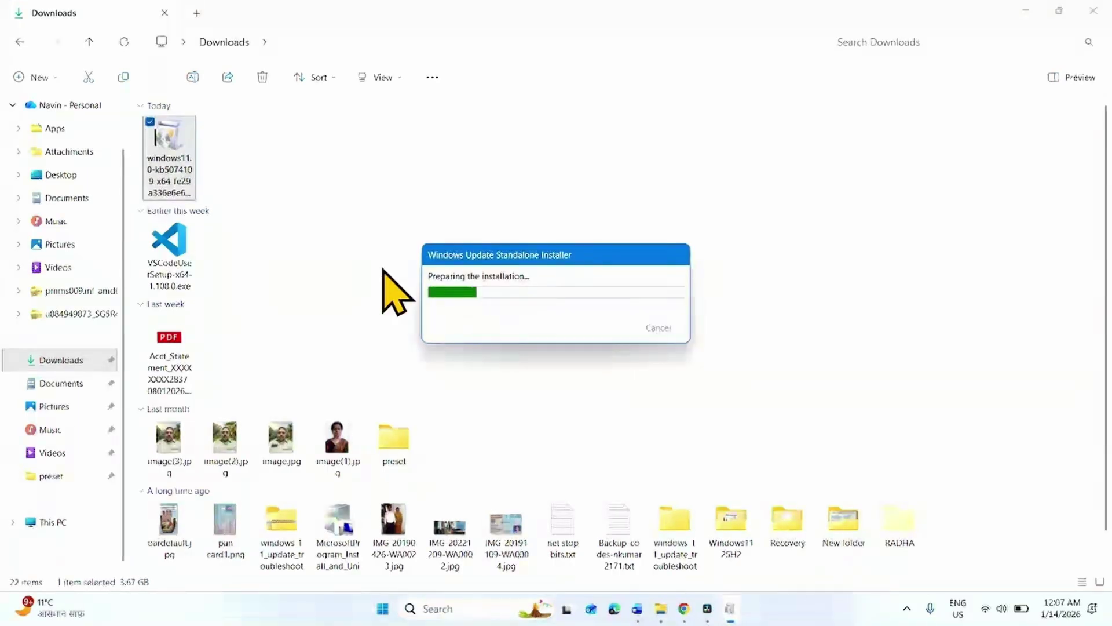
Step: Close the Downloads window and approve installing Security Update KB5074109
left_click(1104, 5)
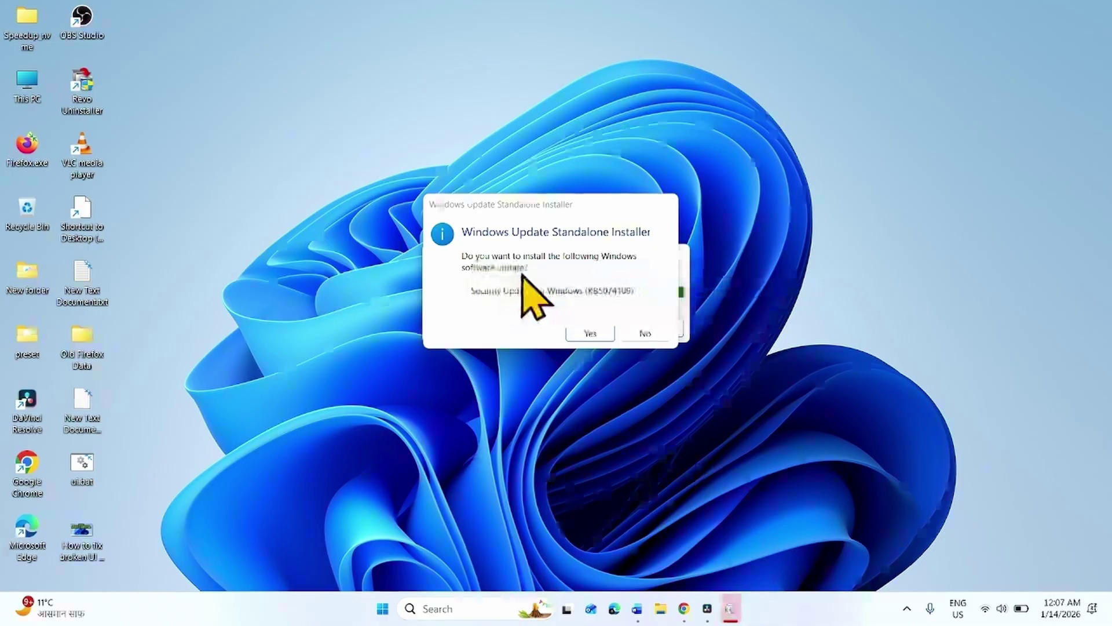
left_click(589, 333)
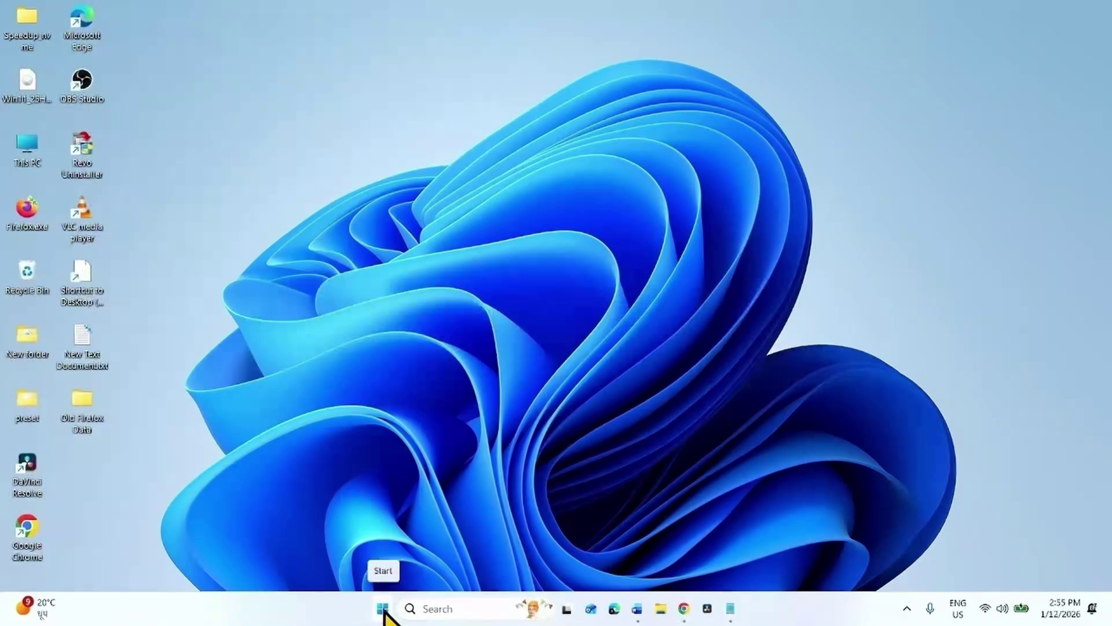
Step: Choose Reinstall now for 'Fix problems using Windows Update' on the System > Recovery page
left_click(383, 610)
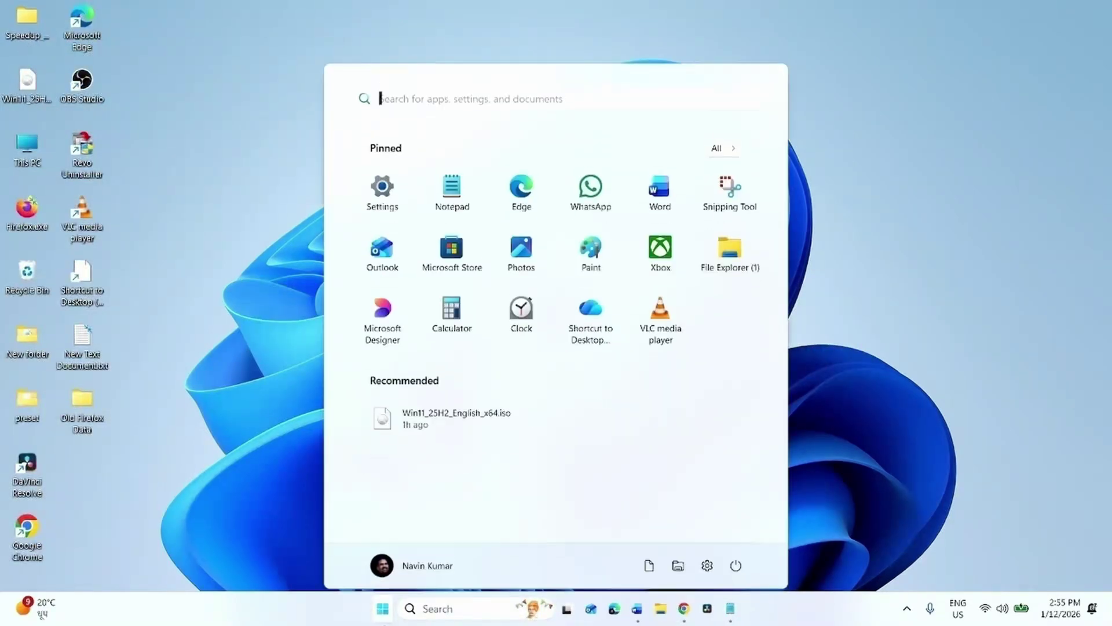
left_click(382, 192)
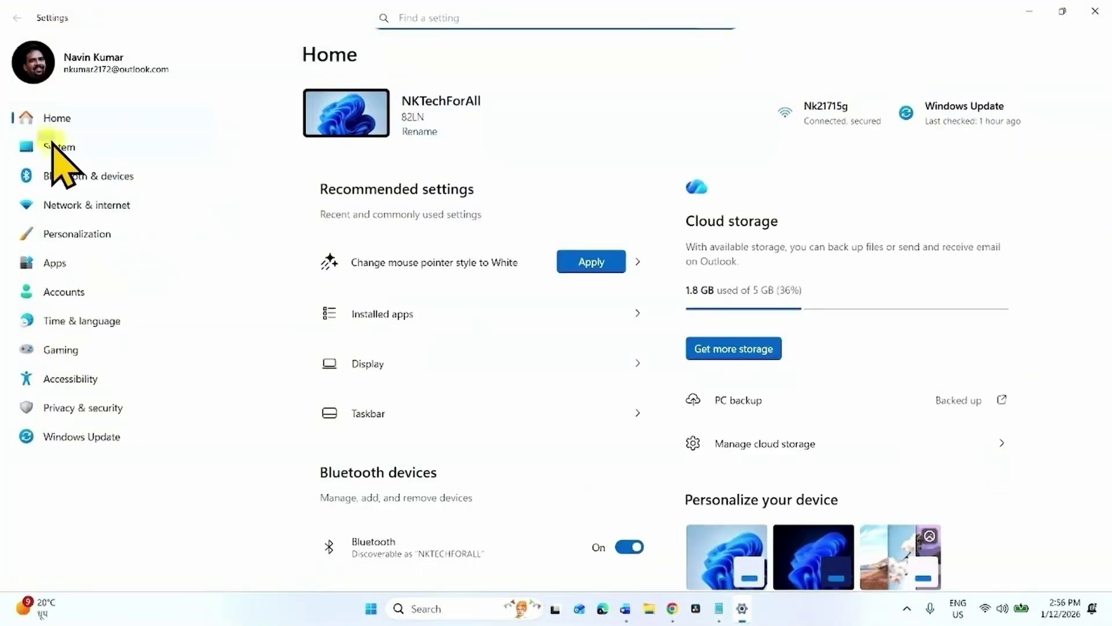
left_click(53, 145)
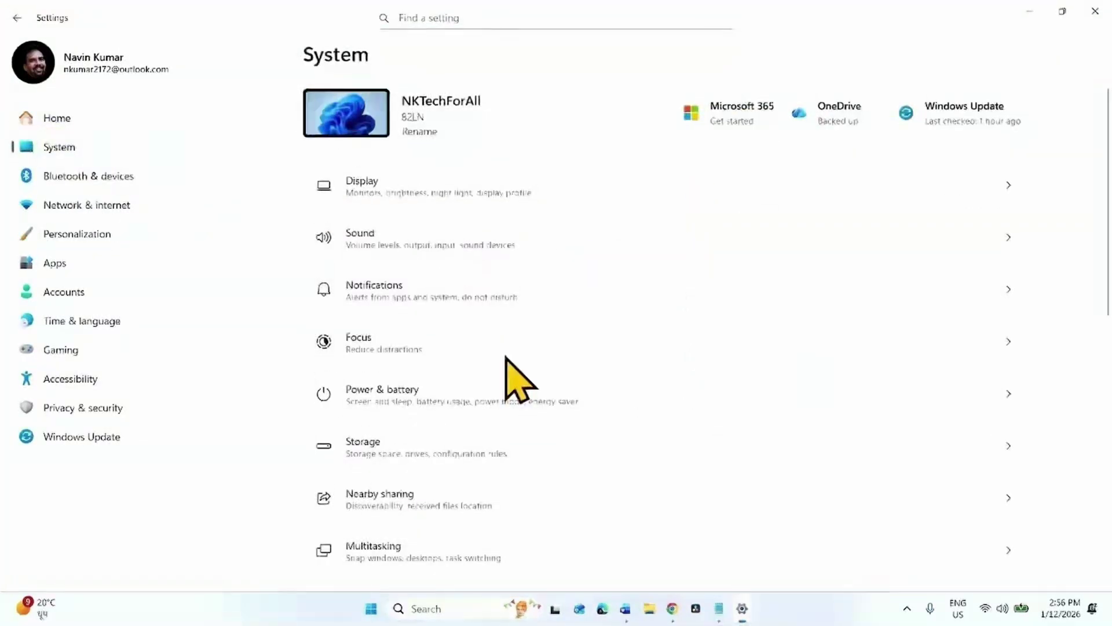
scroll(519, 379, "down", 10)
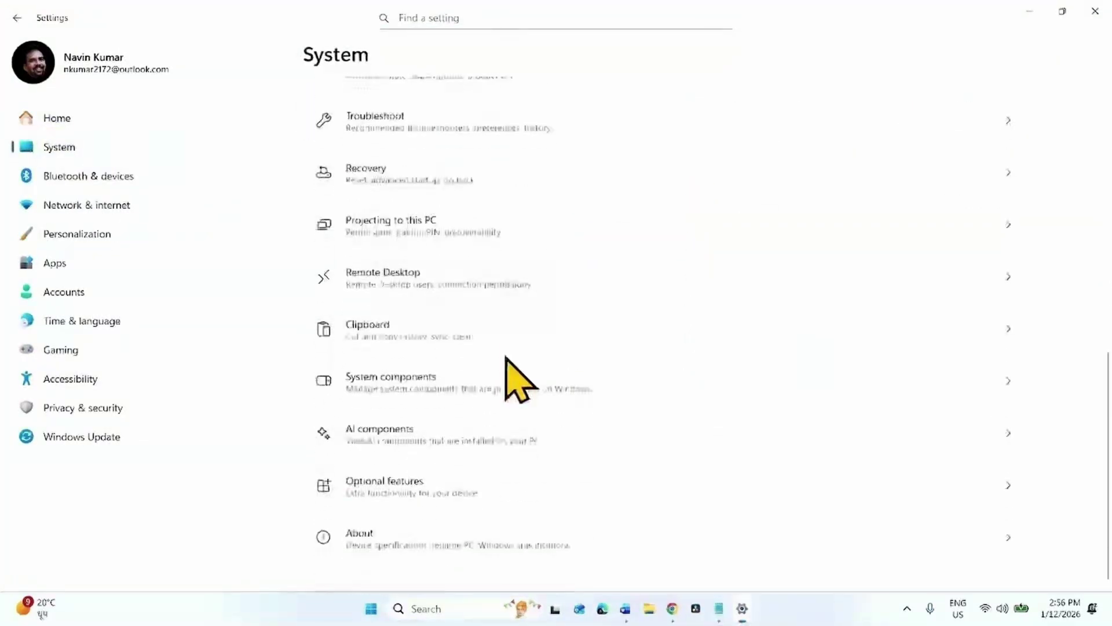
left_click(370, 177)
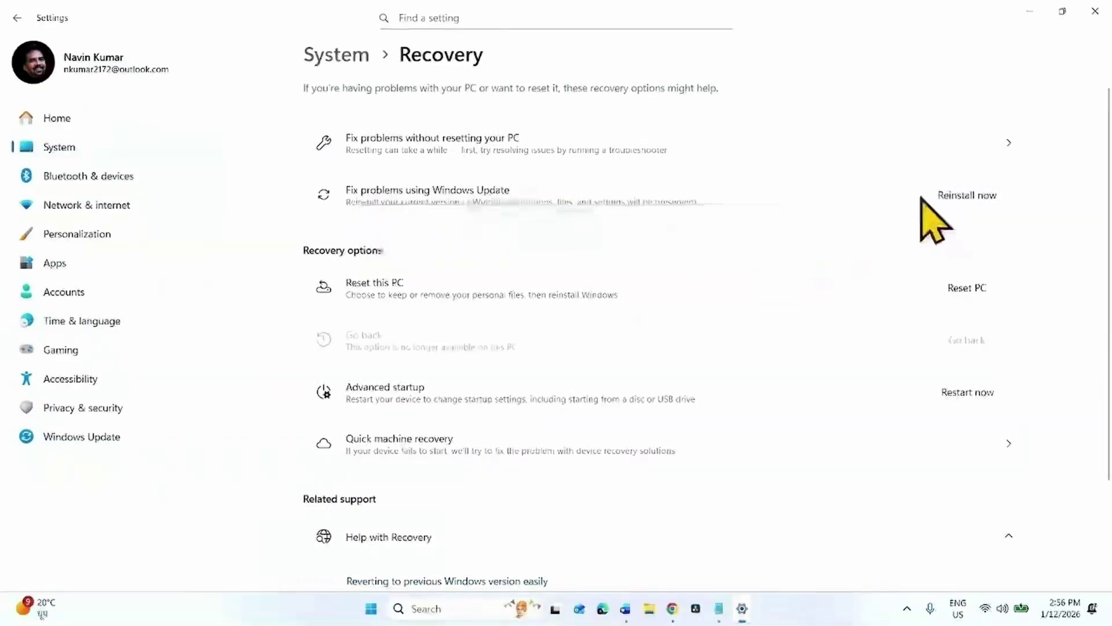
left_click(981, 195)
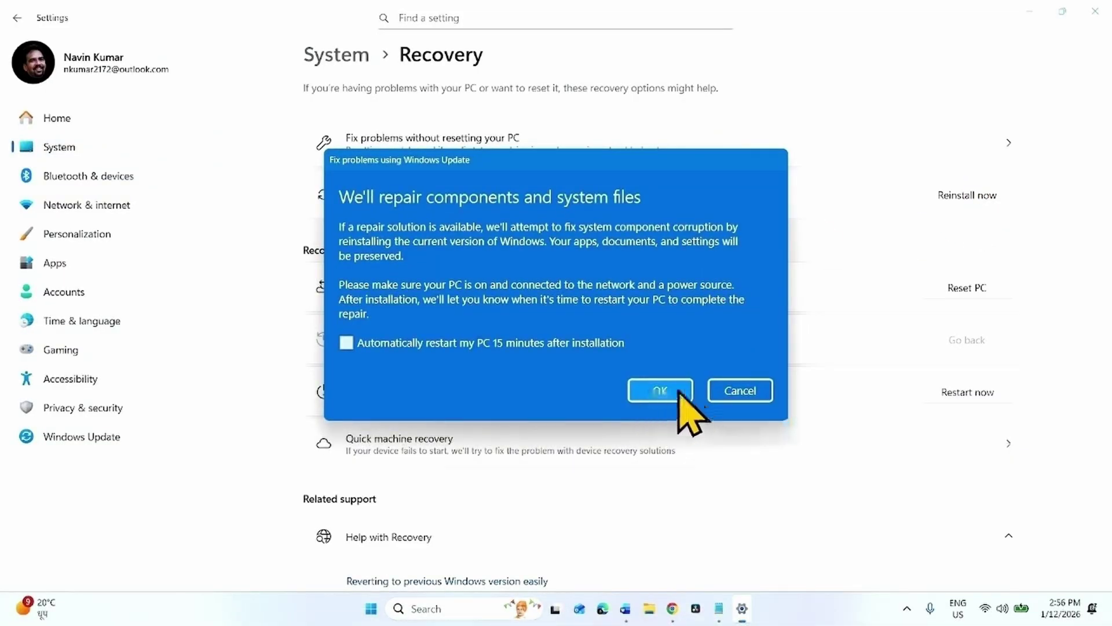
Step: Dismiss the system-file repair confirmation and go to the Windows Update page
left_click(655, 391)
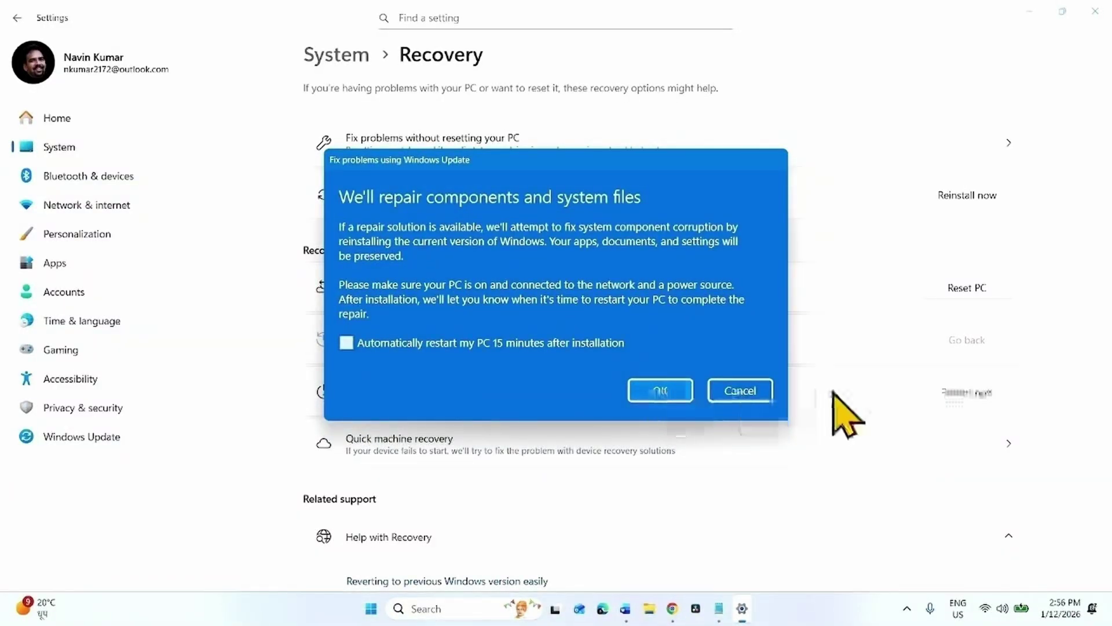
left_click(743, 392)
left_click(87, 437)
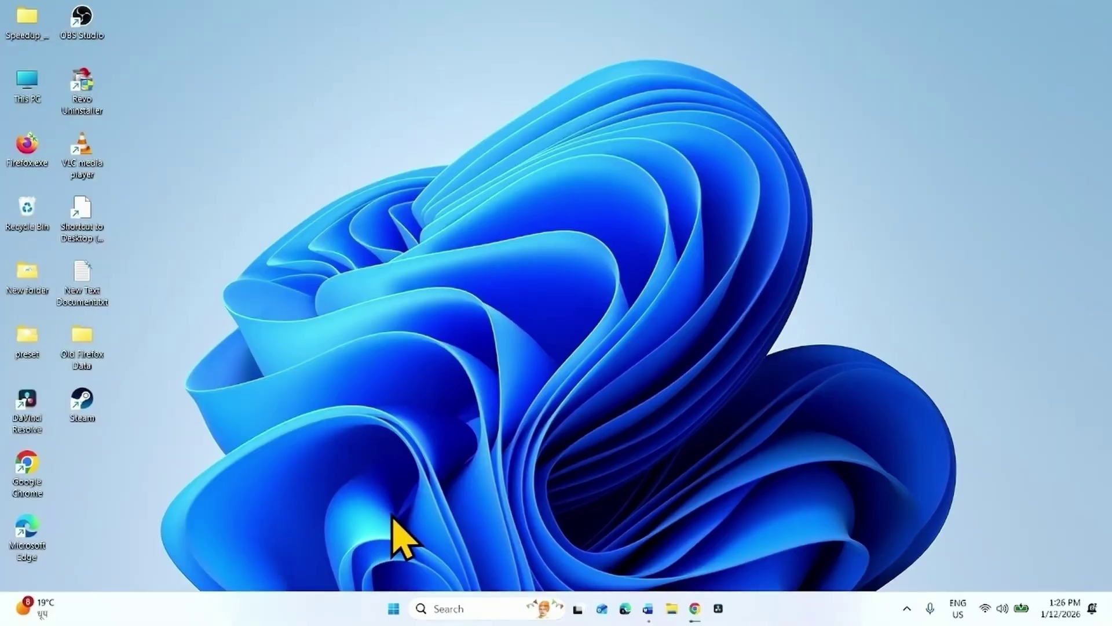
Step: Turn off 'Get the latest updates as soon as they're available' in Windows Update, then close Settings
left_click(393, 610)
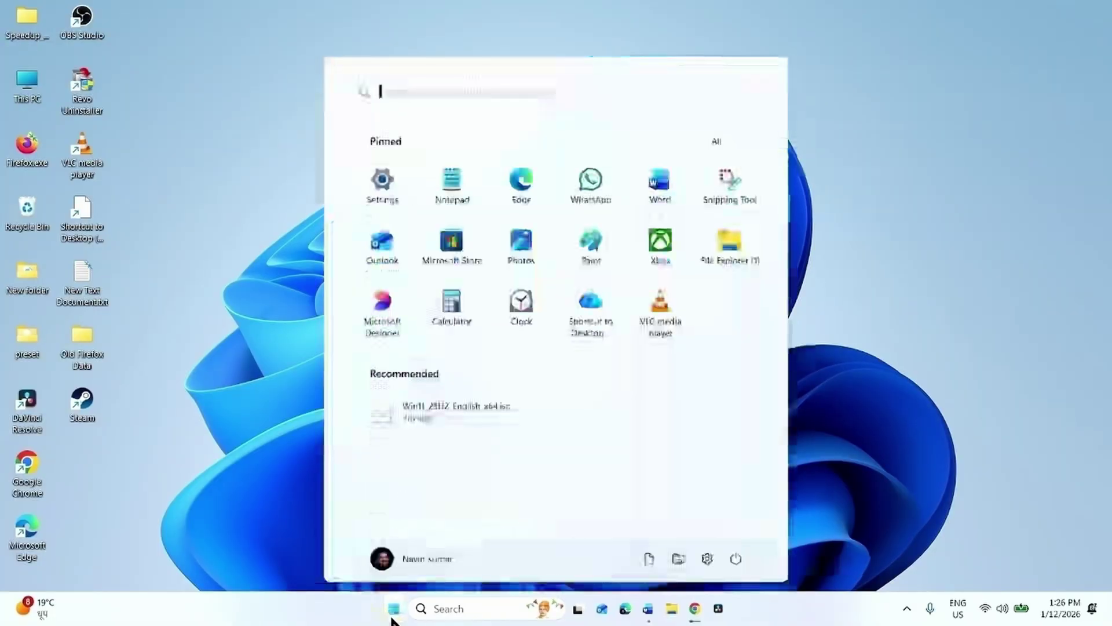
left_click(382, 186)
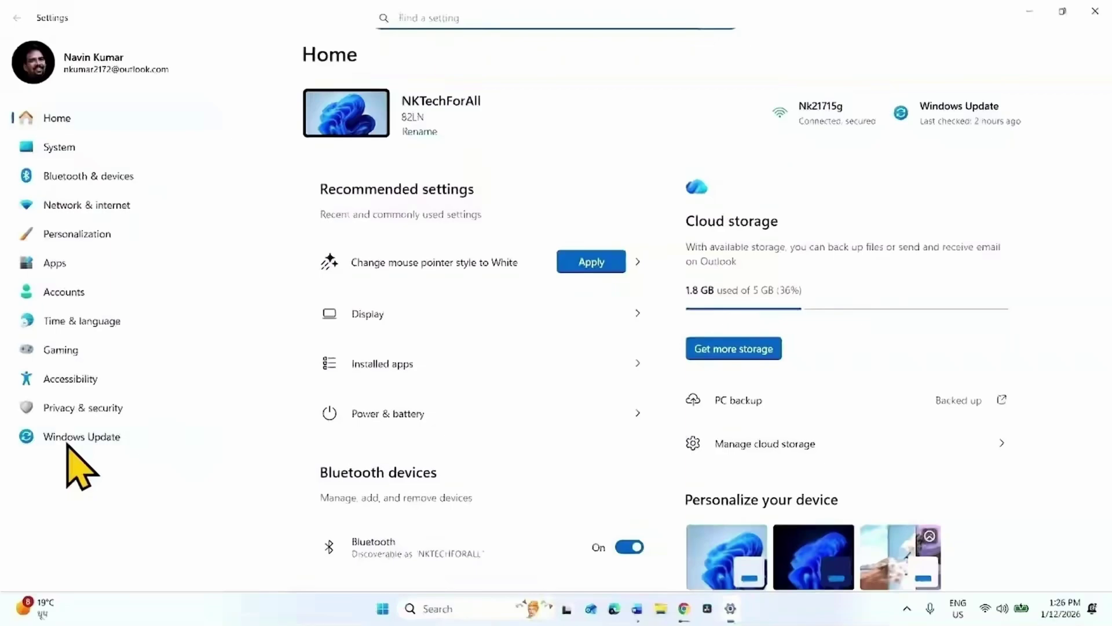
left_click(66, 441)
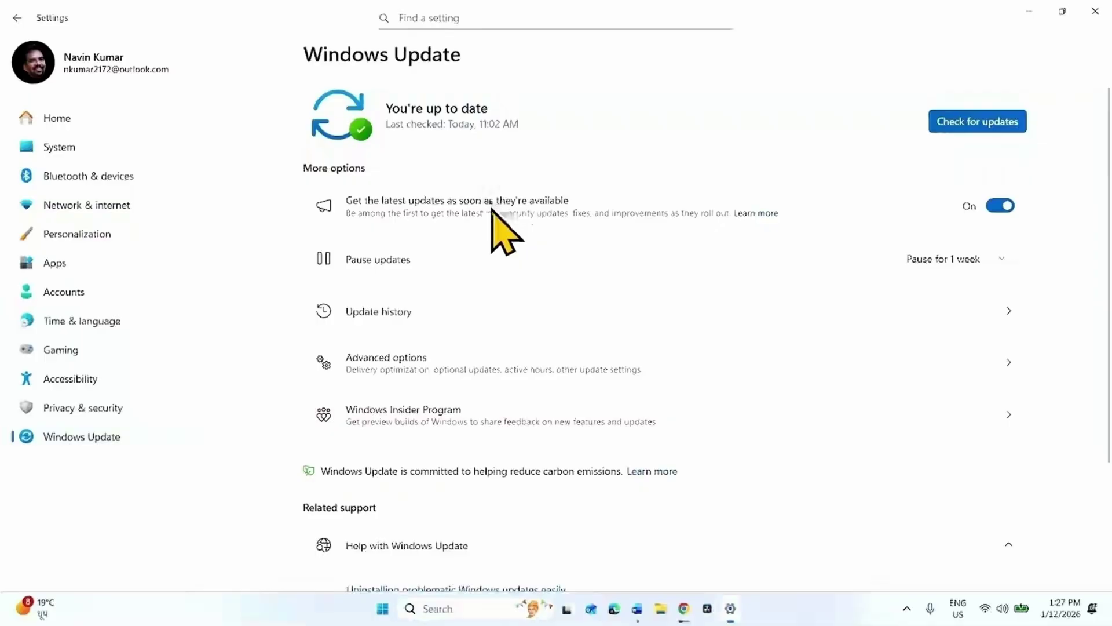
left_click(1001, 206)
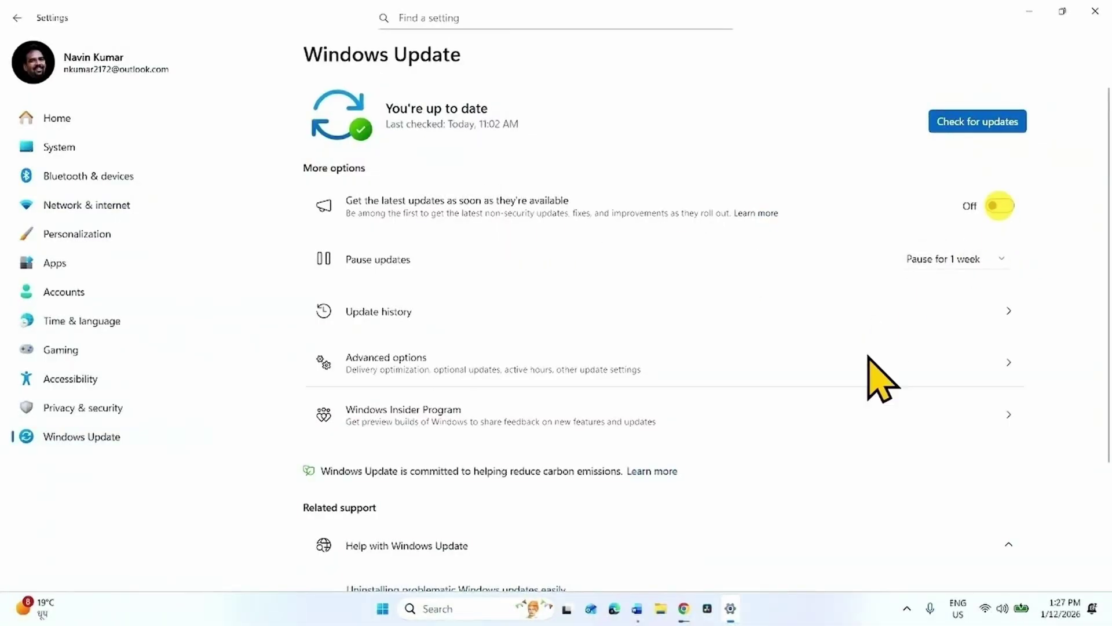
left_click(1102, 11)
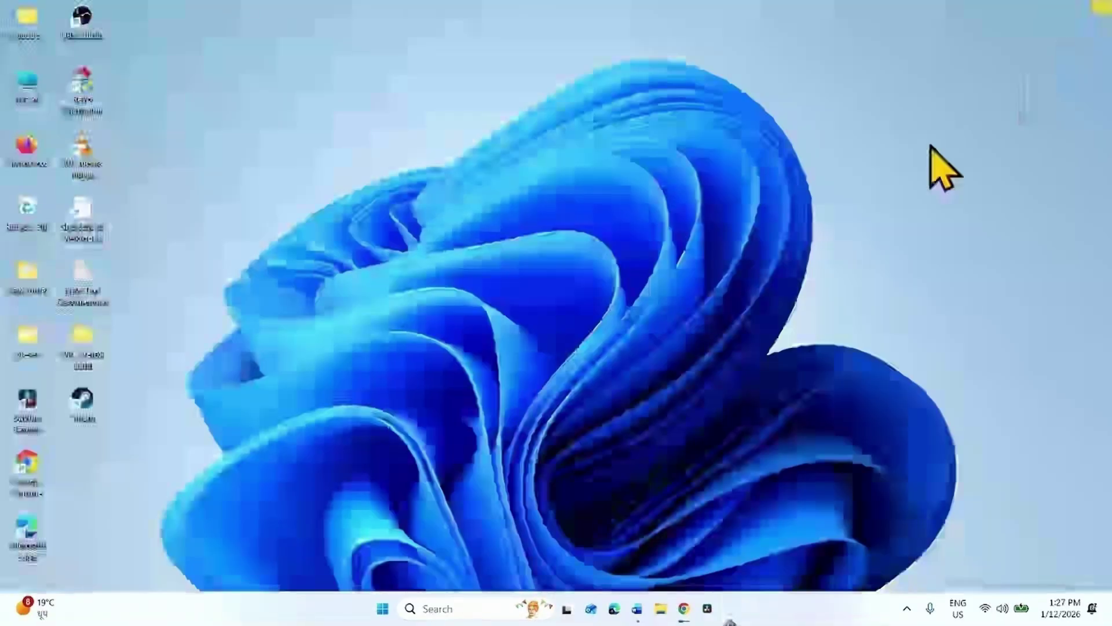
Step: Search for 'services' and open the Services console
left_click(455, 604)
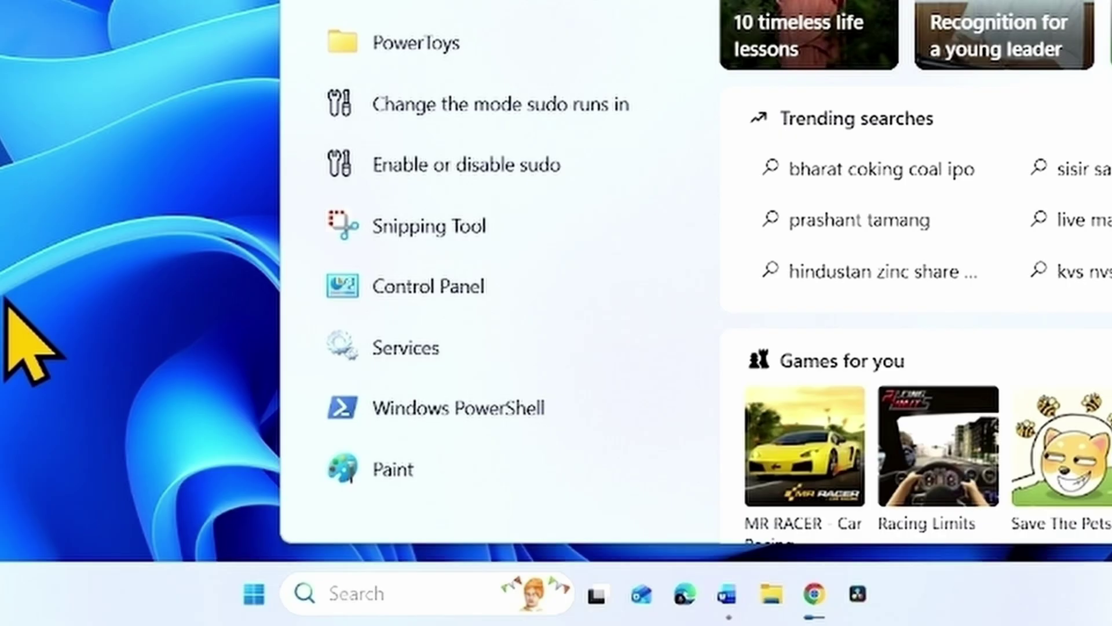
type("servi")
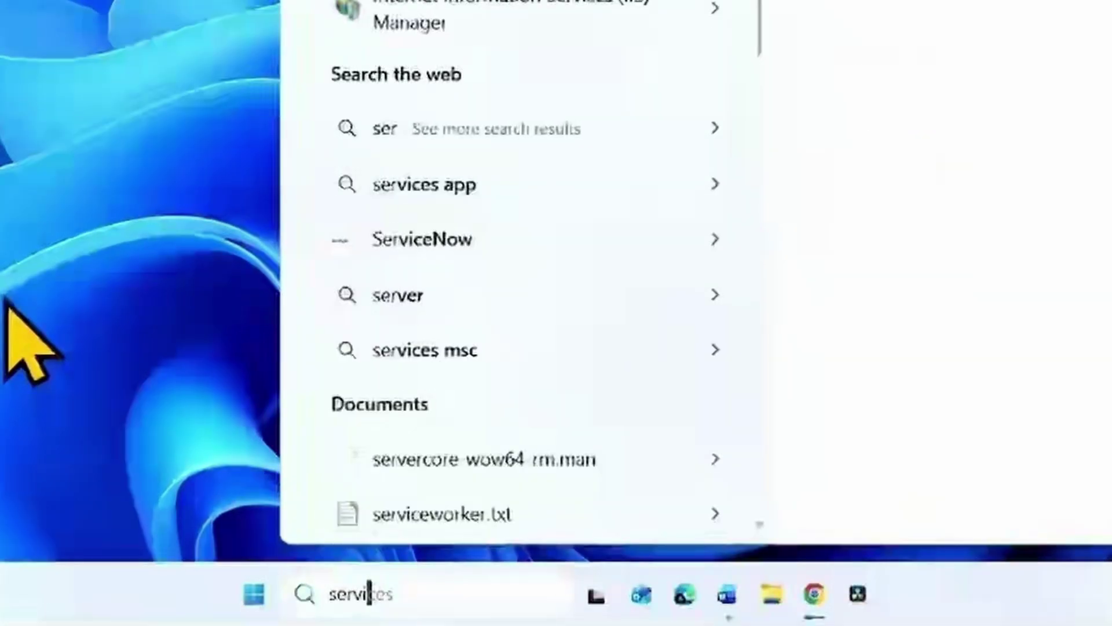
type("ce")
type("s")
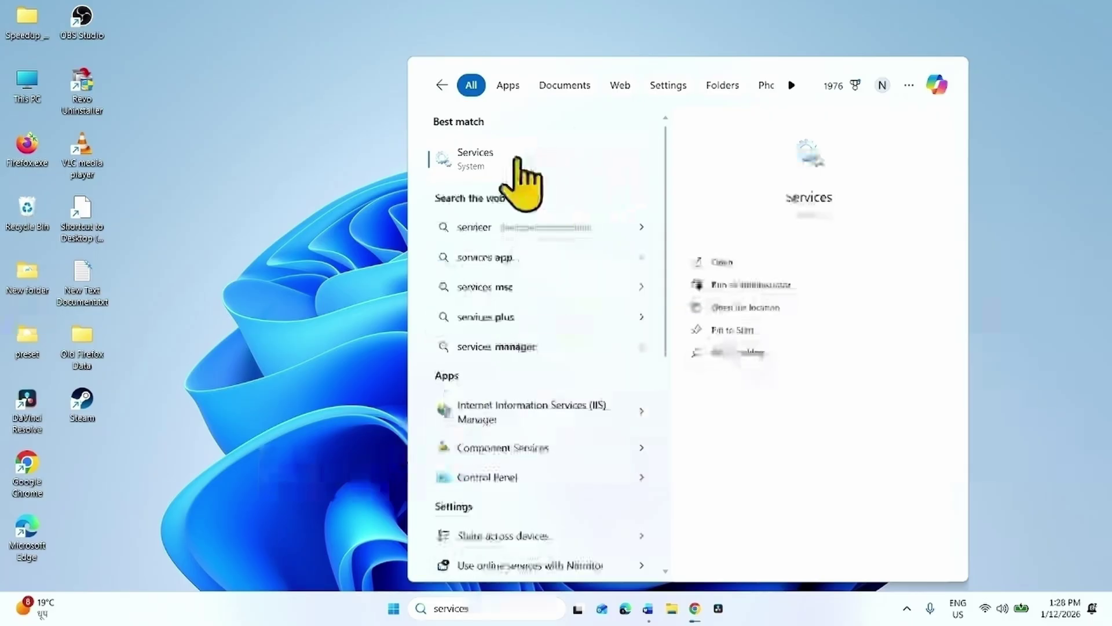
left_click(500, 158)
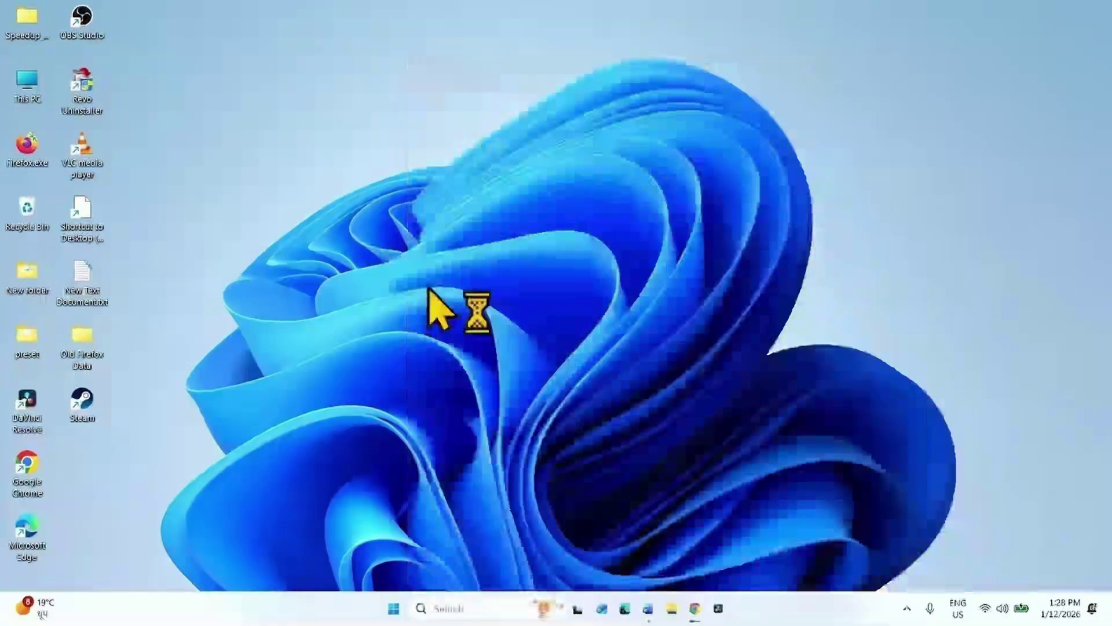
scroll(391, 360, "down", 20)
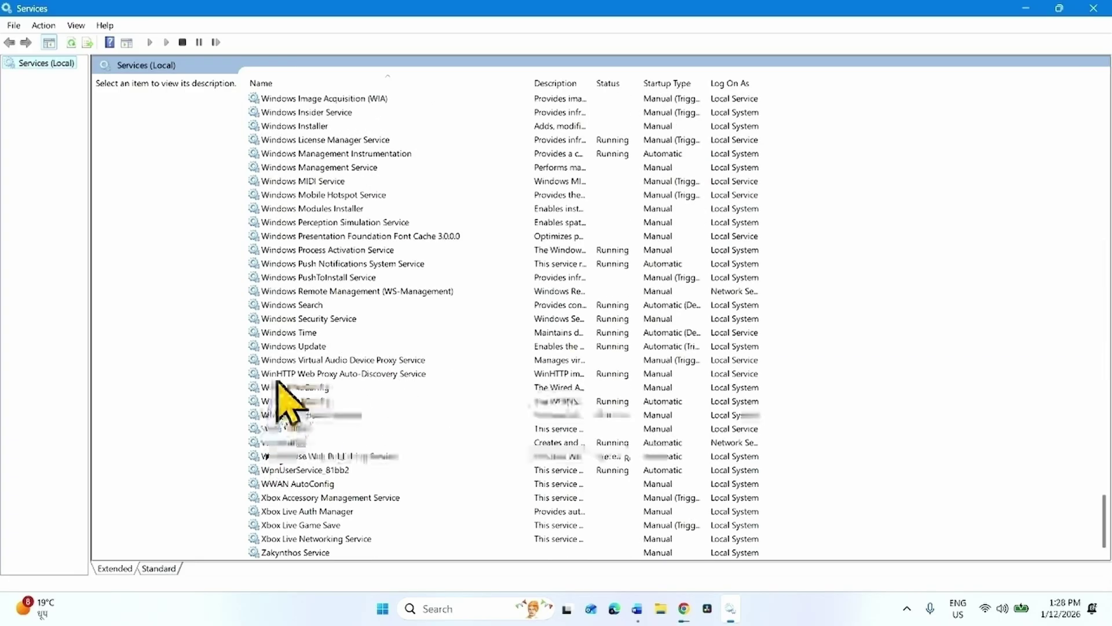
Step: Set the Windows Update service's startup type to Disabled, stop it, apply, and close Services
left_click(309, 346)
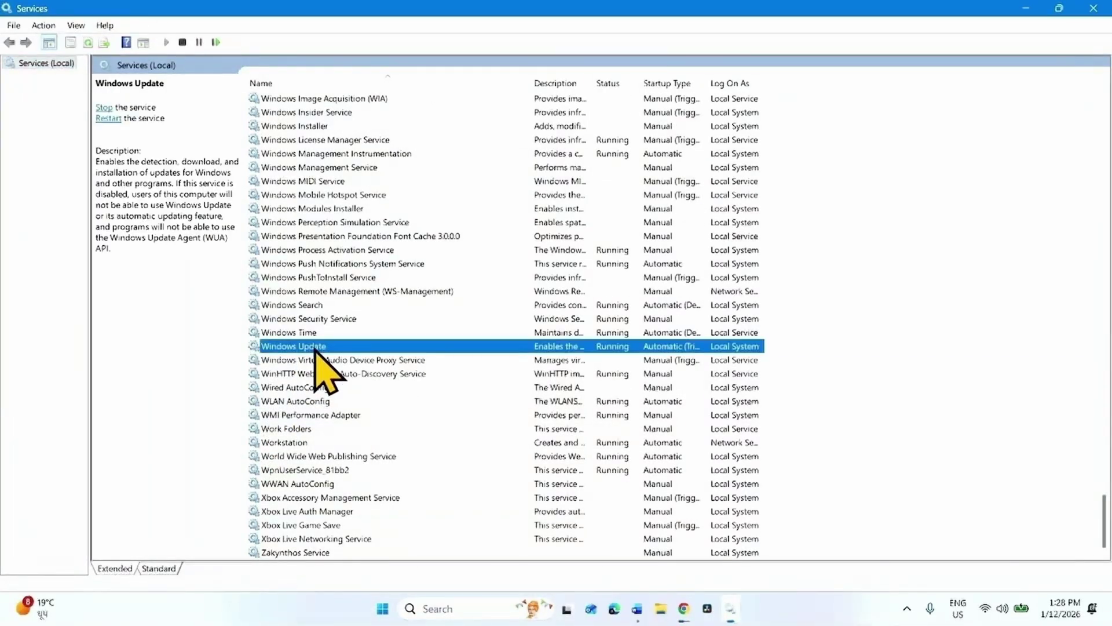
right_click(316, 347)
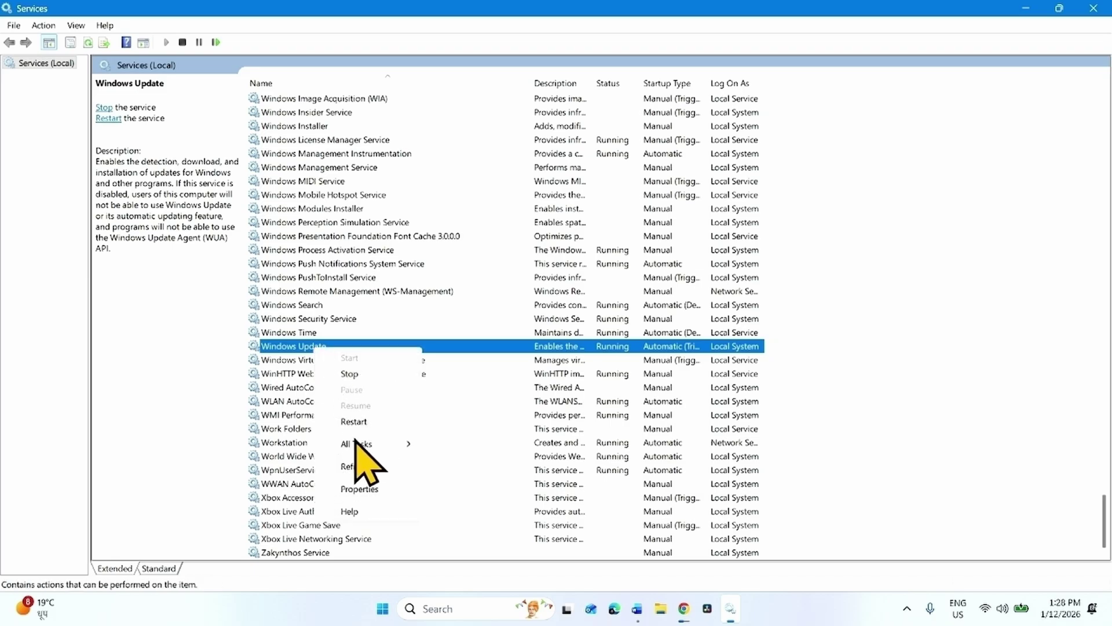
left_click(356, 488)
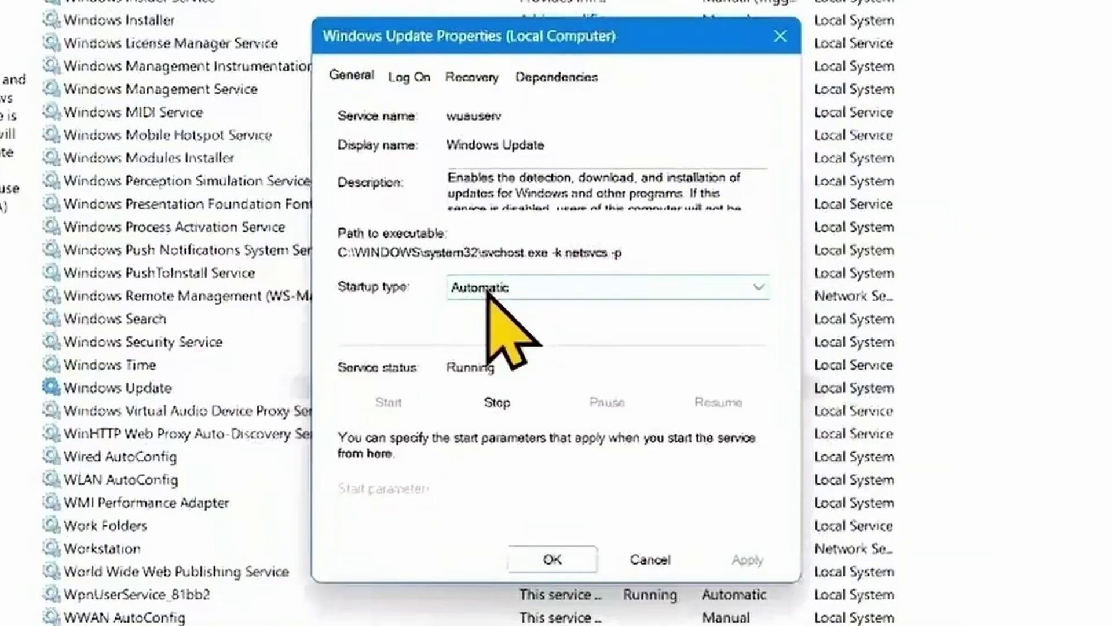
left_click(487, 290)
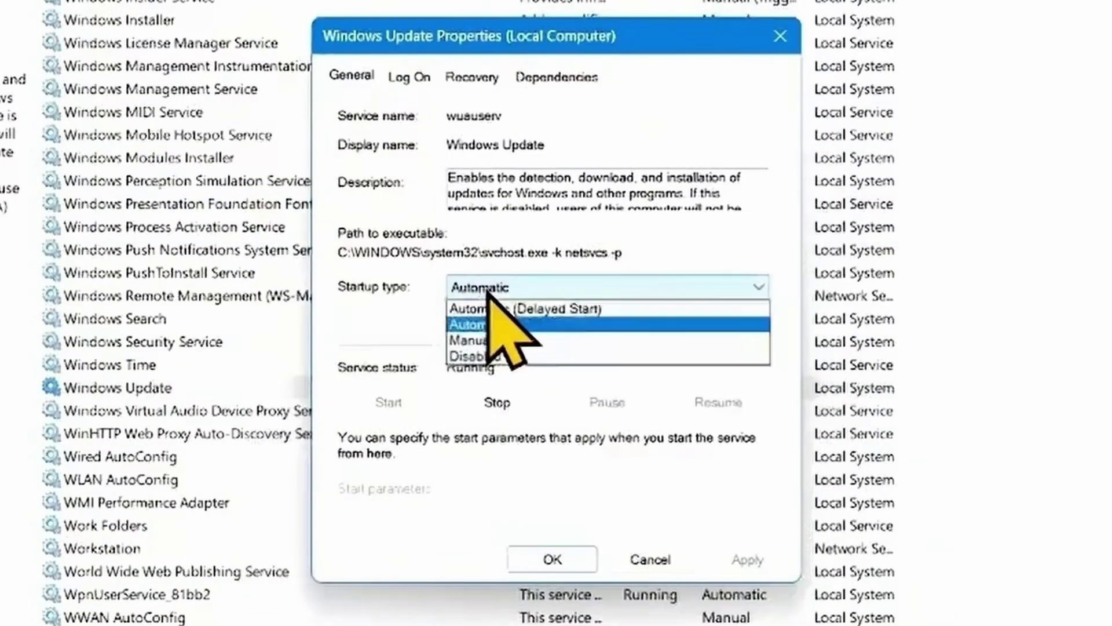
left_click(480, 354)
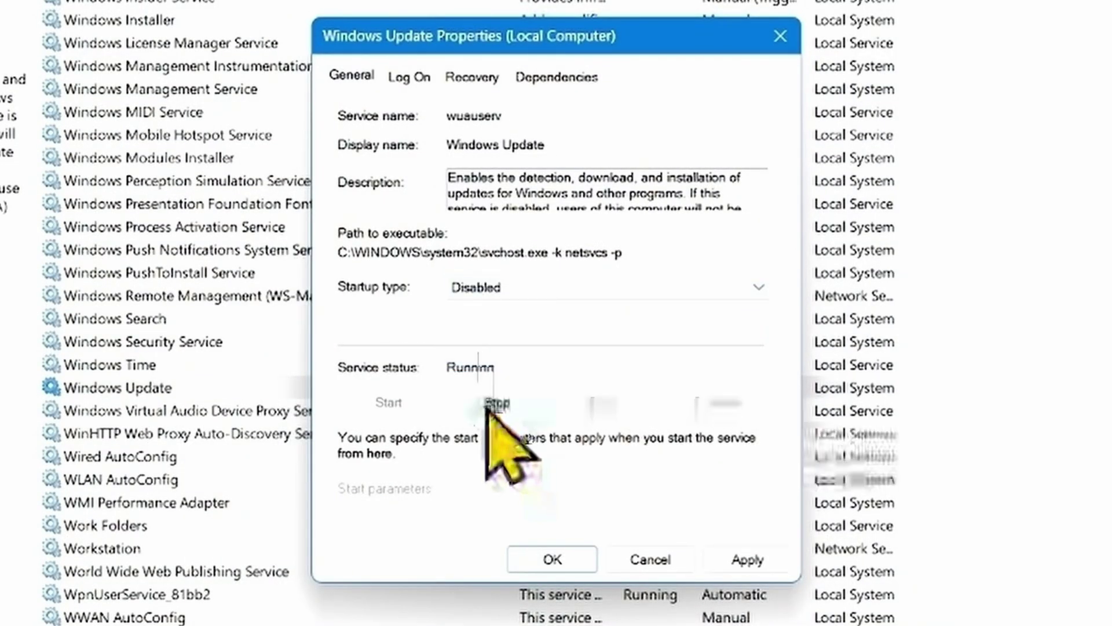
left_click(497, 402)
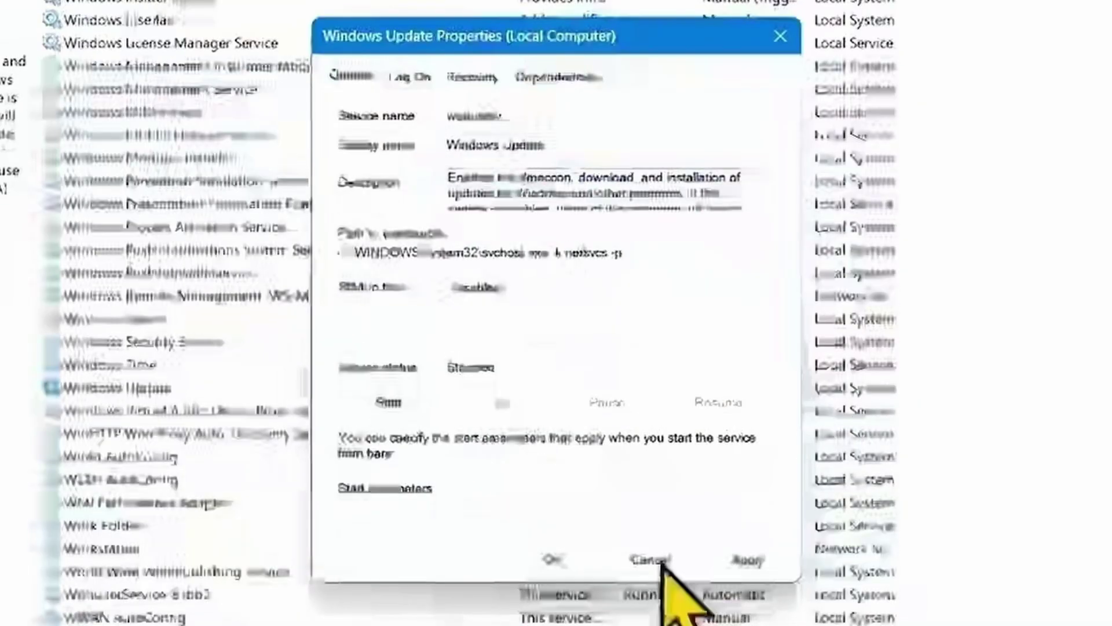
left_click(748, 560)
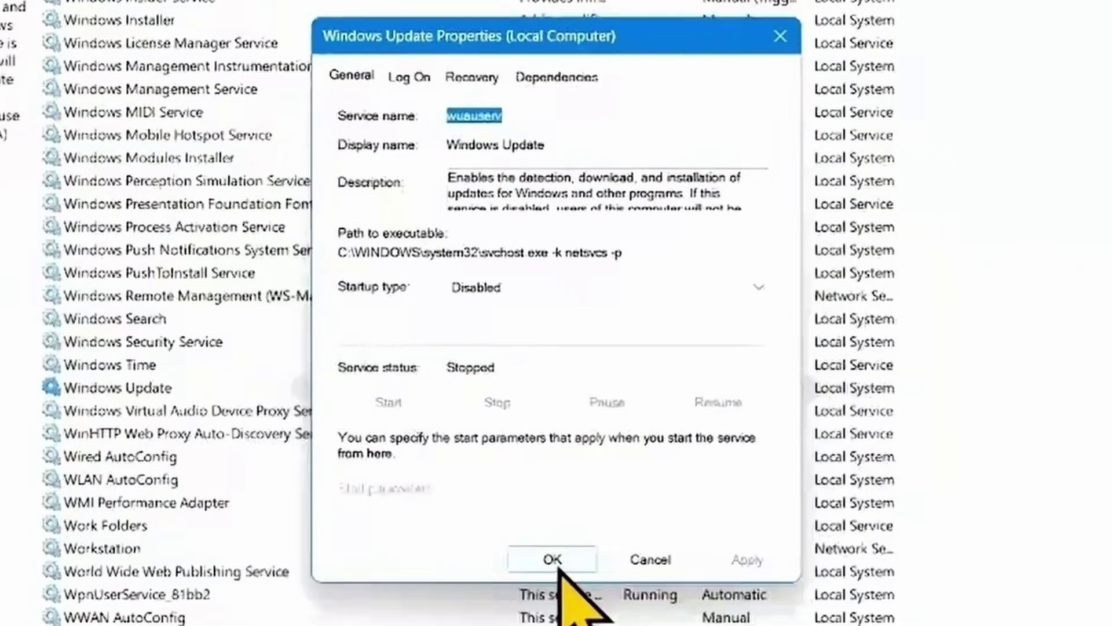
left_click(557, 566)
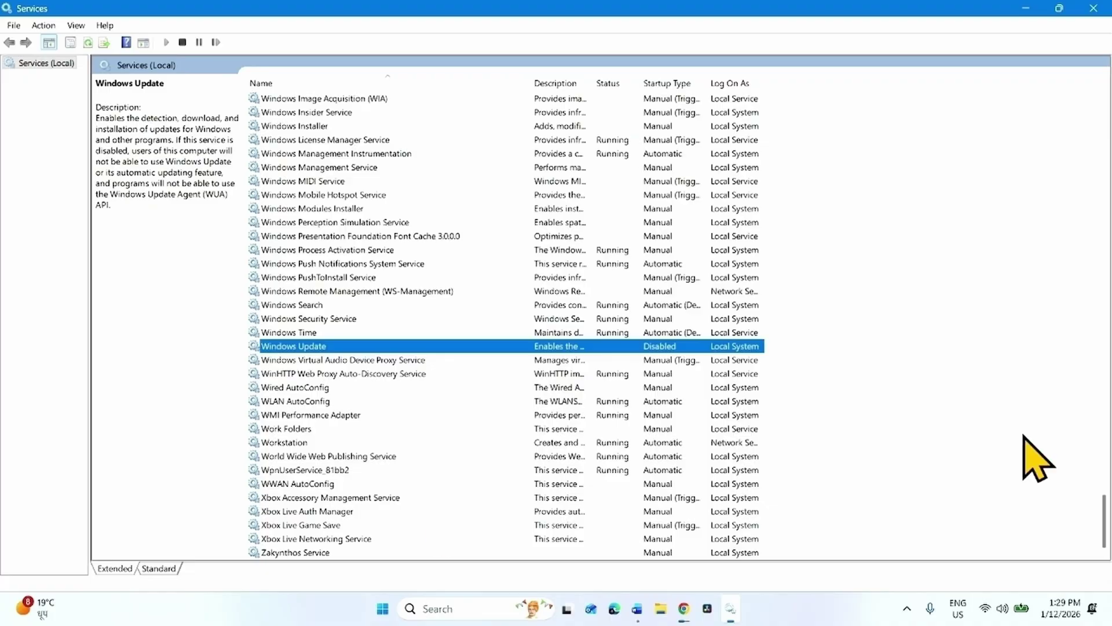
left_click(1104, 8)
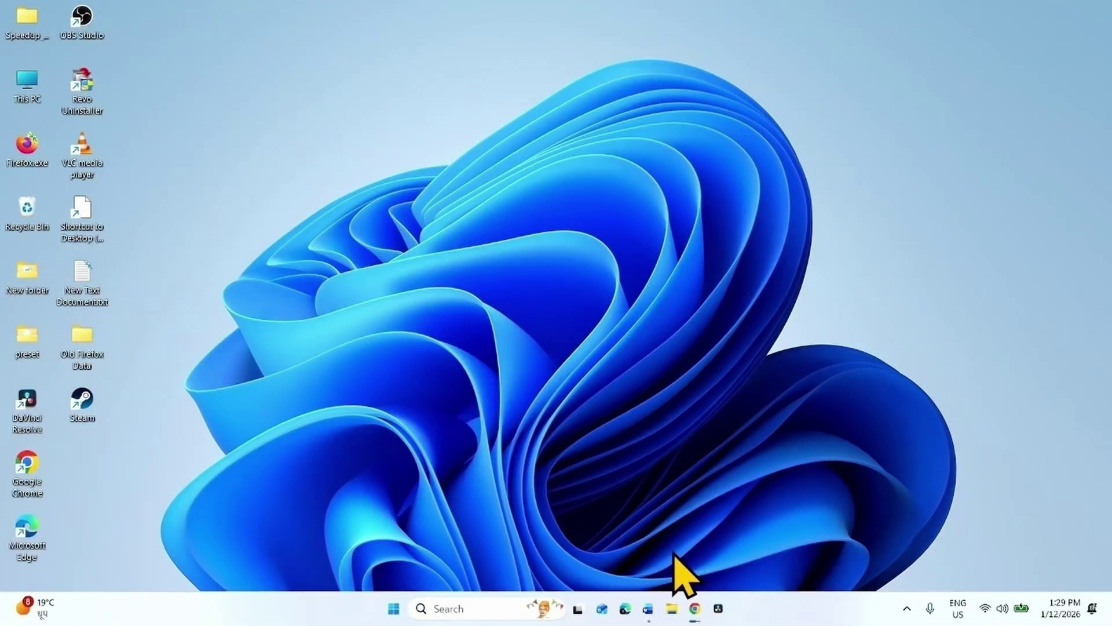
Step: Delete the SoftwareDistribution folder from C:\Windows, then close File Explorer
left_click(672, 608)
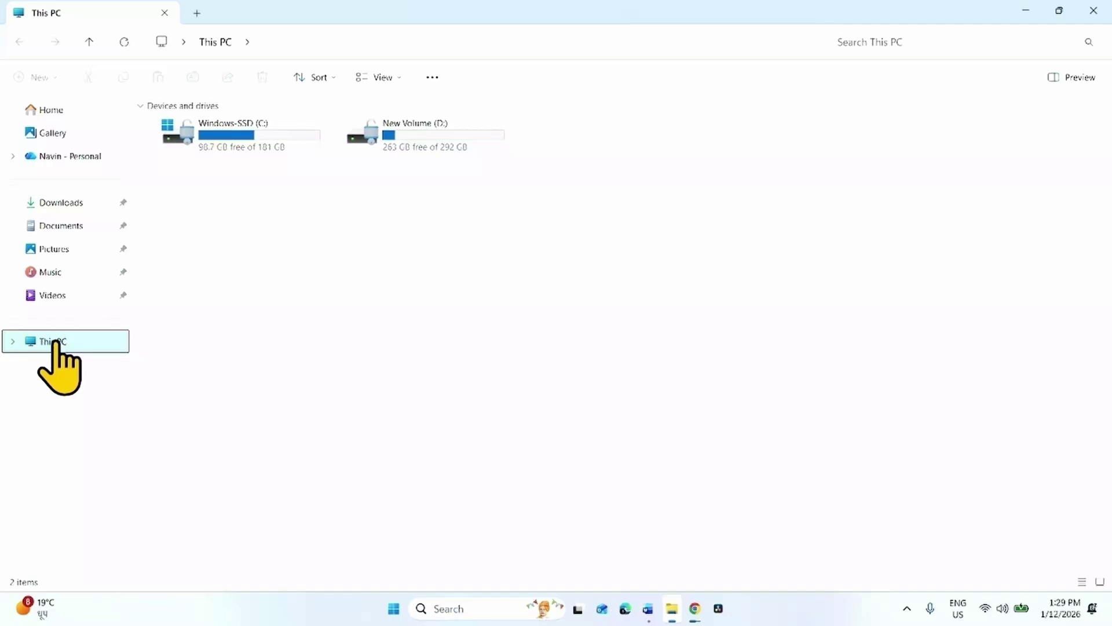
double_click(237, 140)
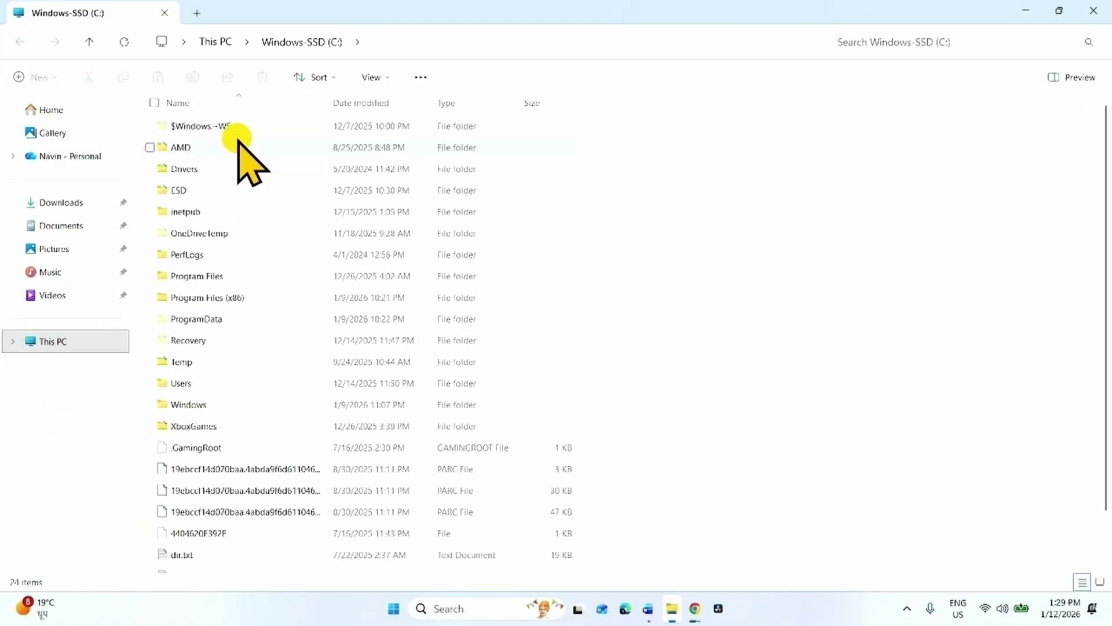
double_click(179, 405)
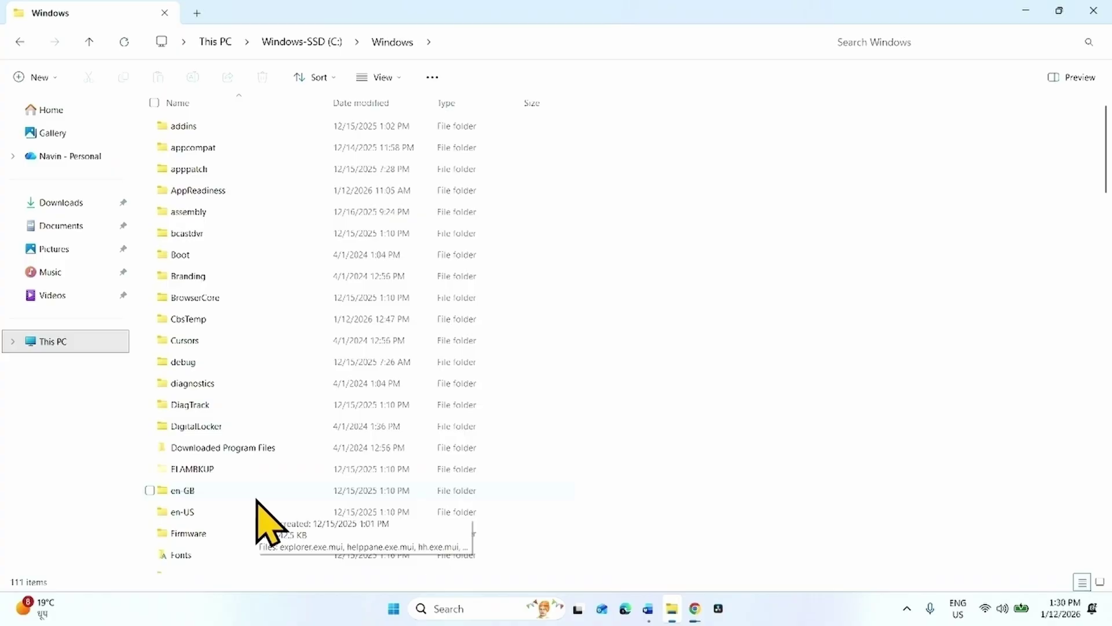
scroll(257, 510, "down", 20)
scroll(237, 347, "up", 7)
left_click(220, 552)
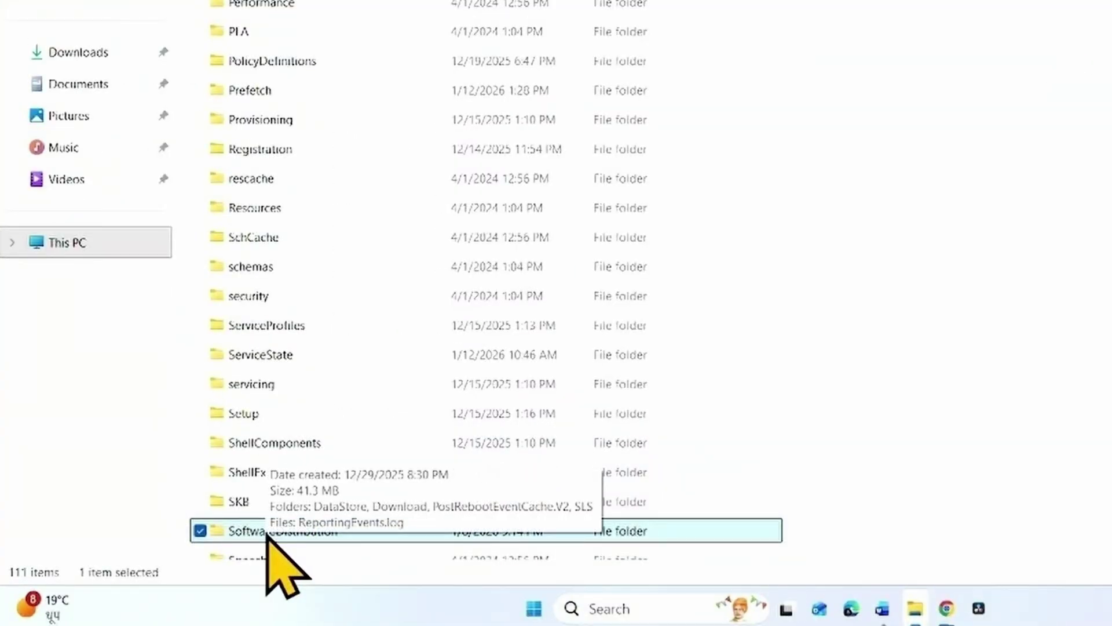
right_click(266, 533)
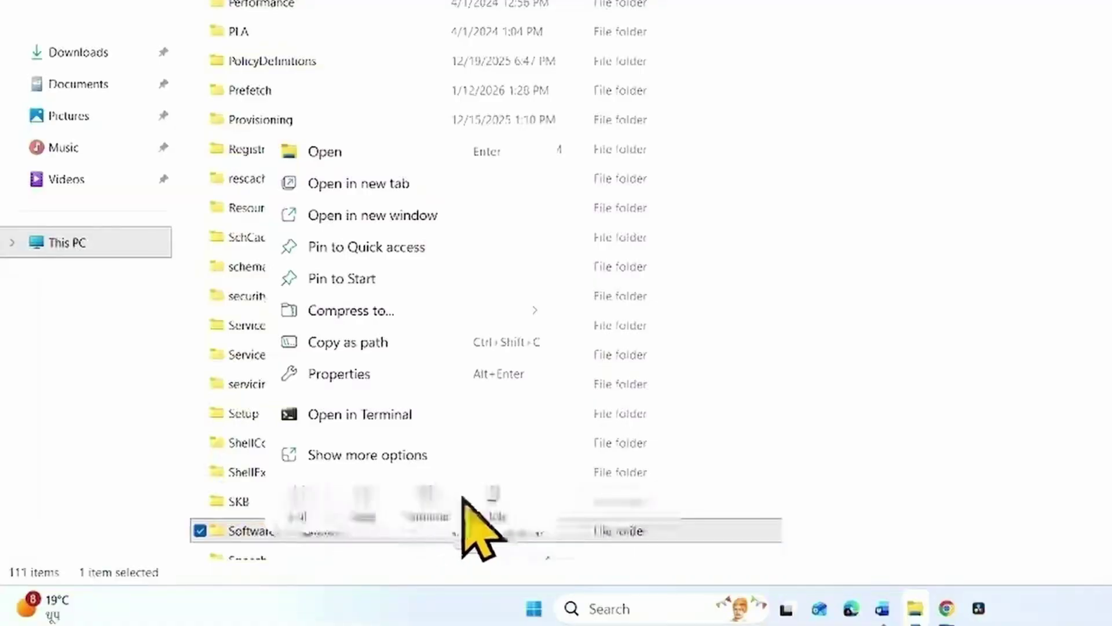
left_click(492, 500)
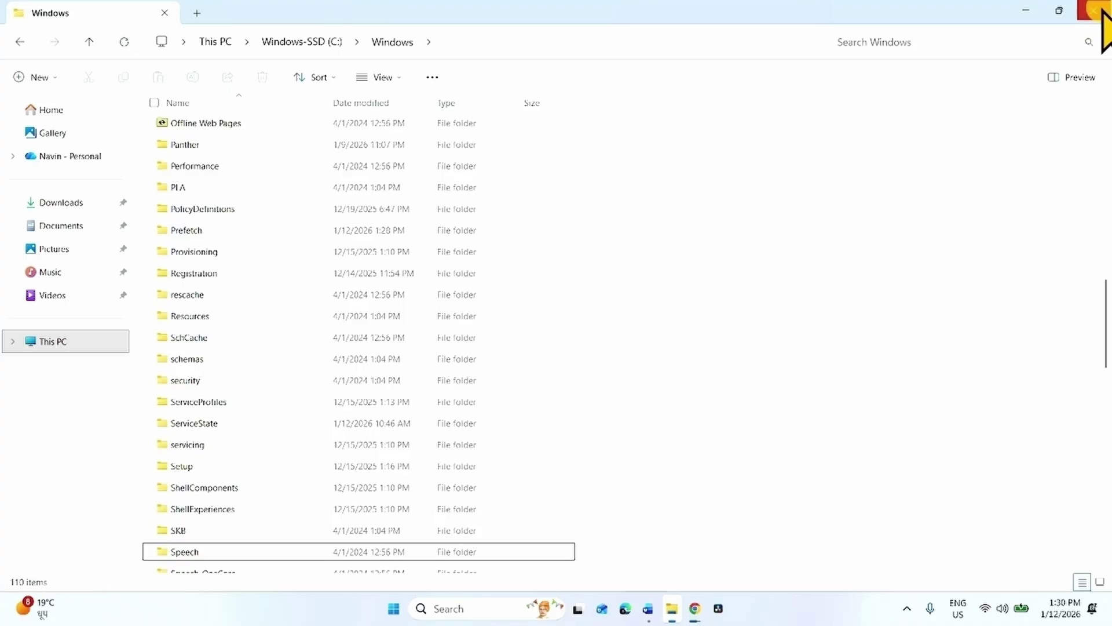
left_click(1101, 10)
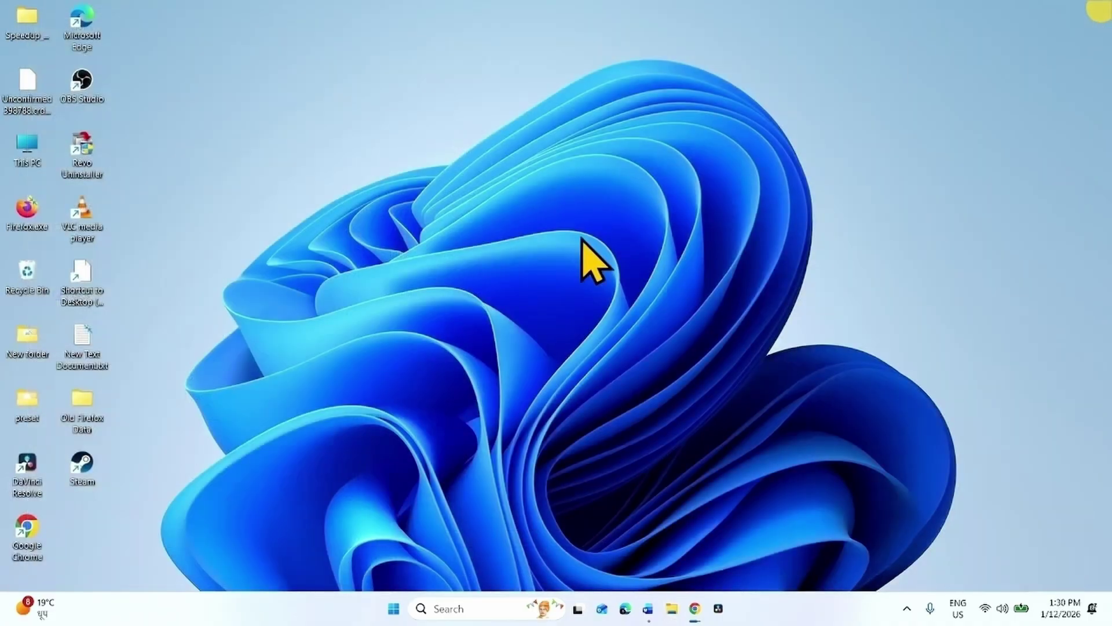
Step: After briefly opening and closing Start, search 'services' and launch the Services console
left_click(393, 617)
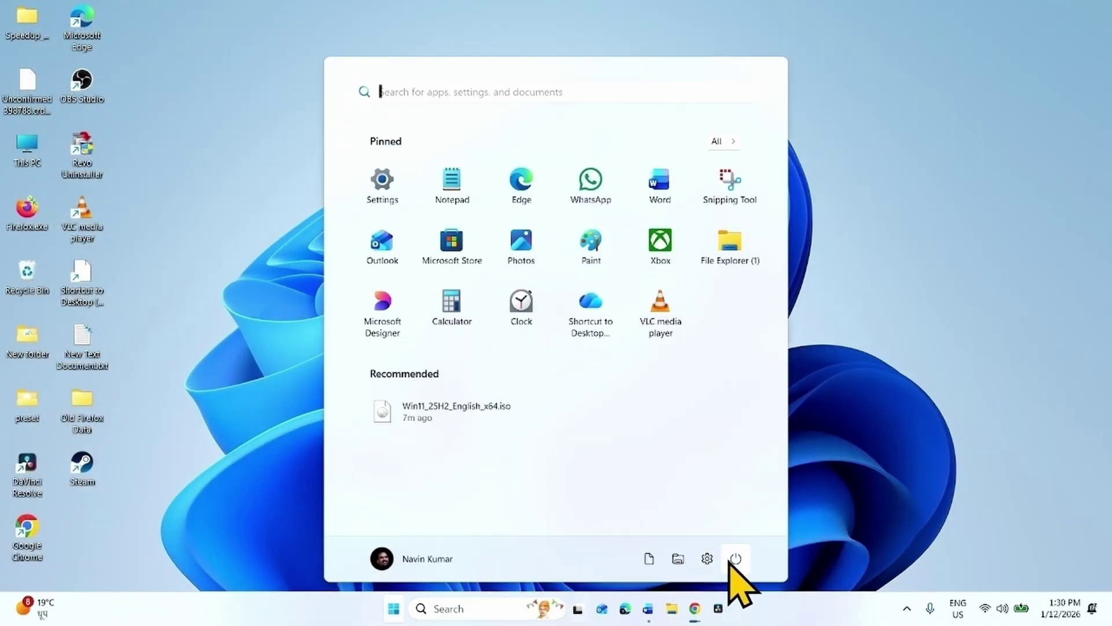
left_click(735, 558)
left_click(956, 410)
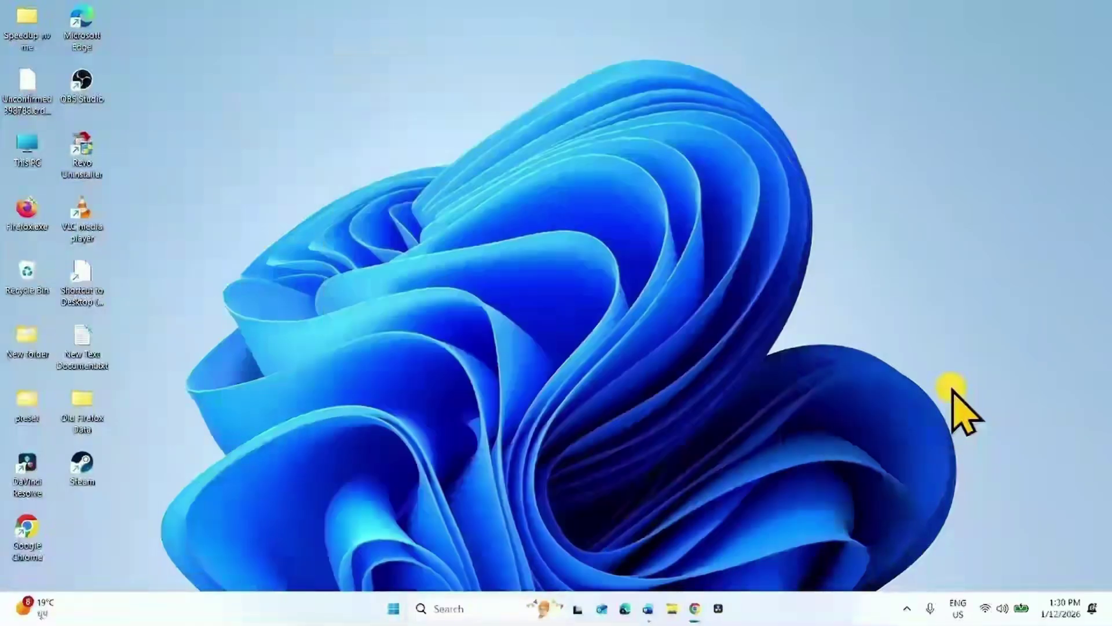
left_click(455, 605)
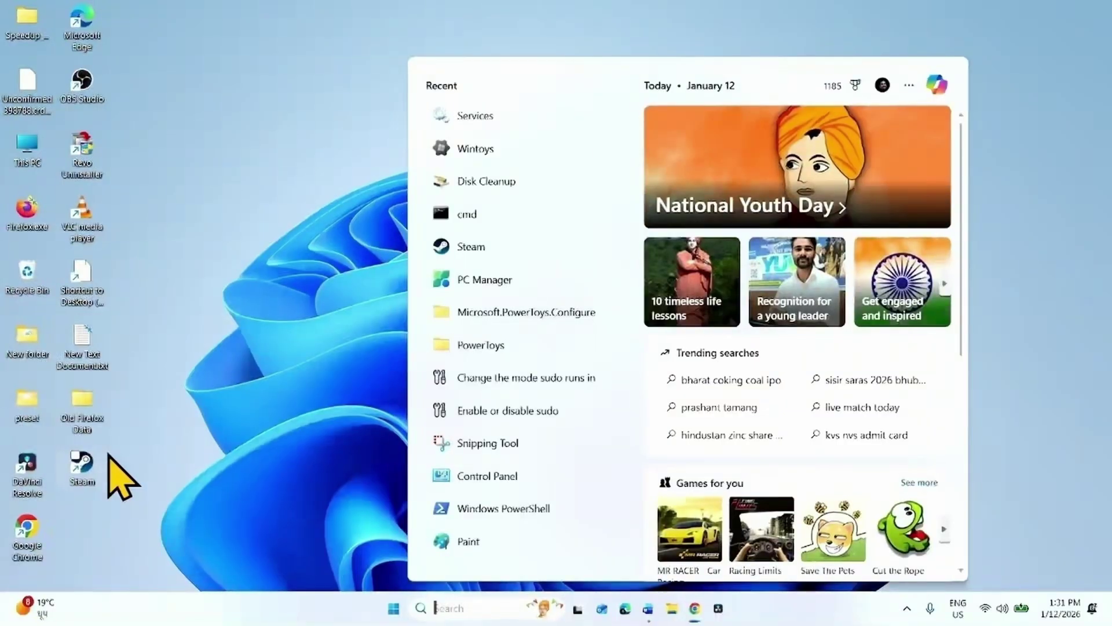
type("services")
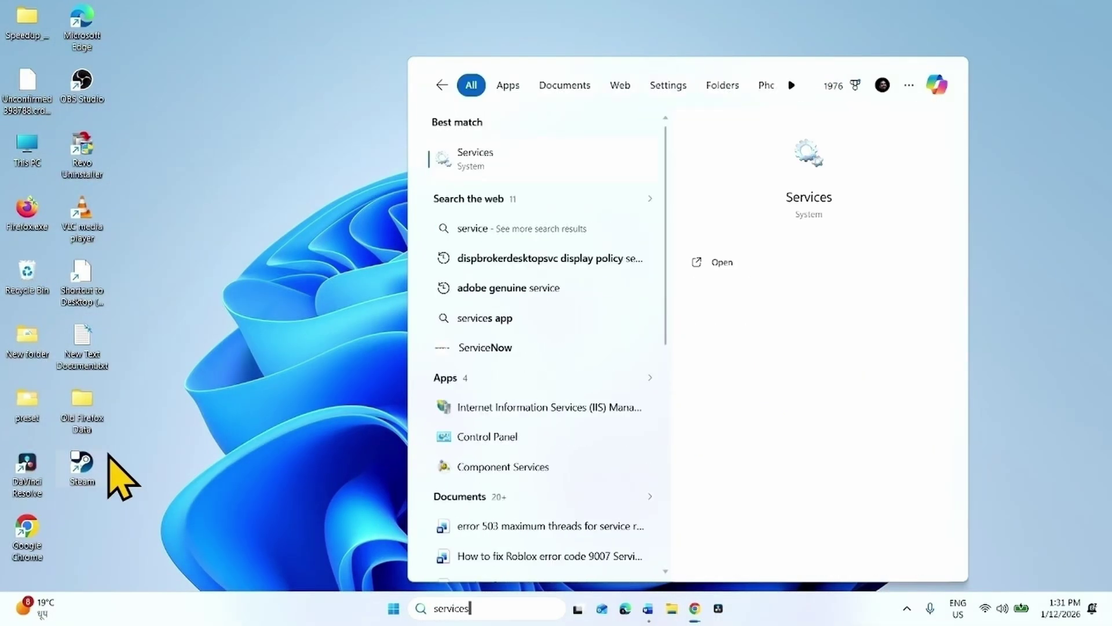
left_click(499, 156)
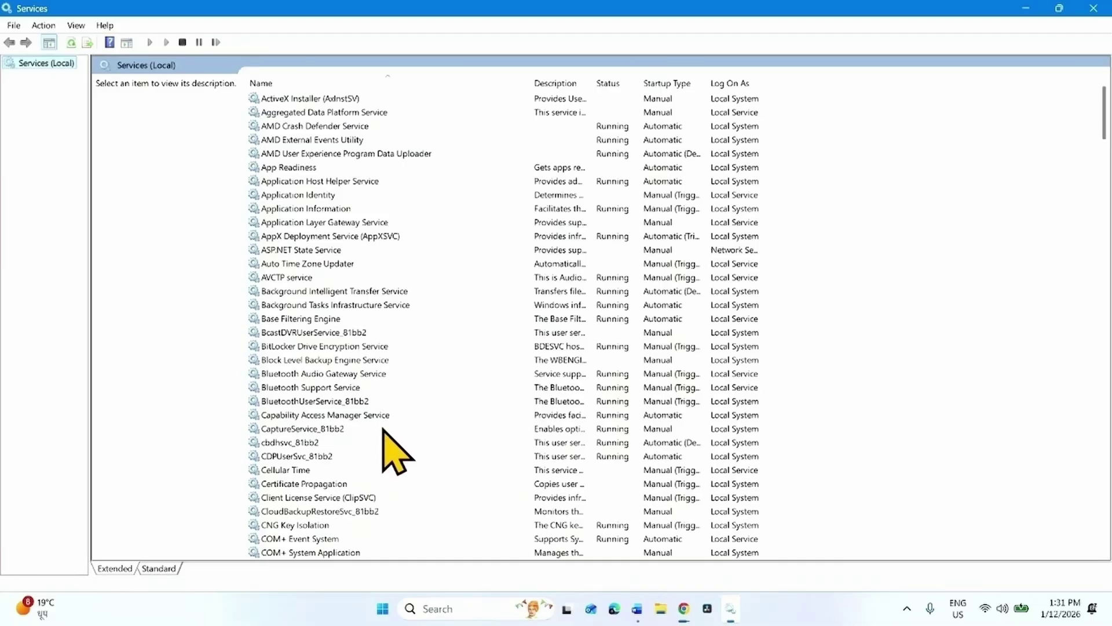
Step: Set the Windows Update service's startup type to Automatic, start it, and confirm with OK
scroll(394, 452, "down", 20)
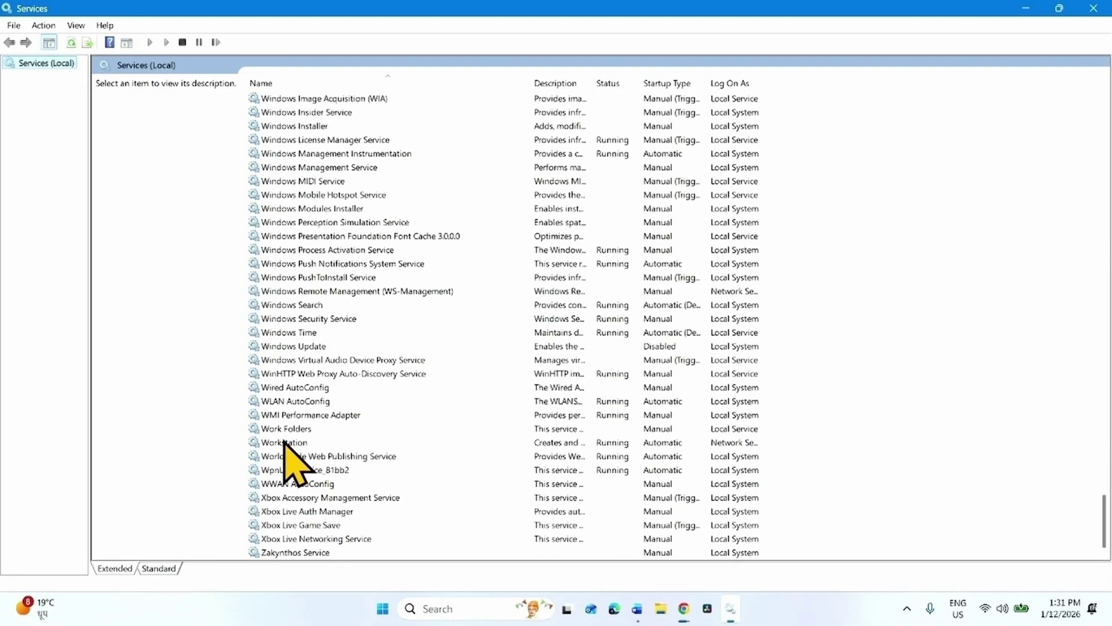
left_click(307, 346)
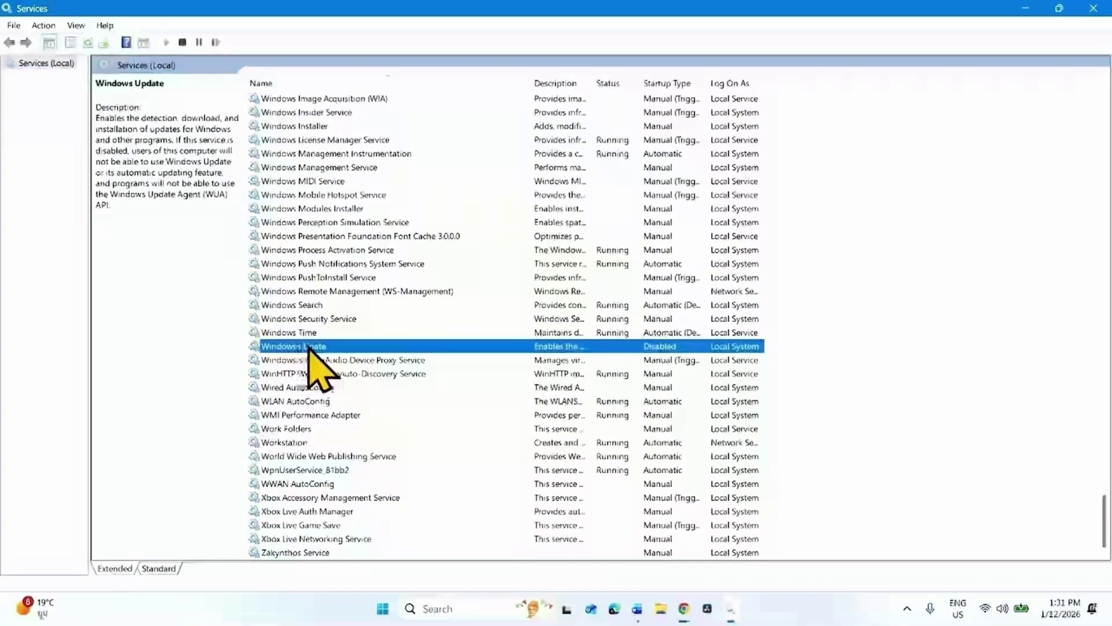
right_click(307, 347)
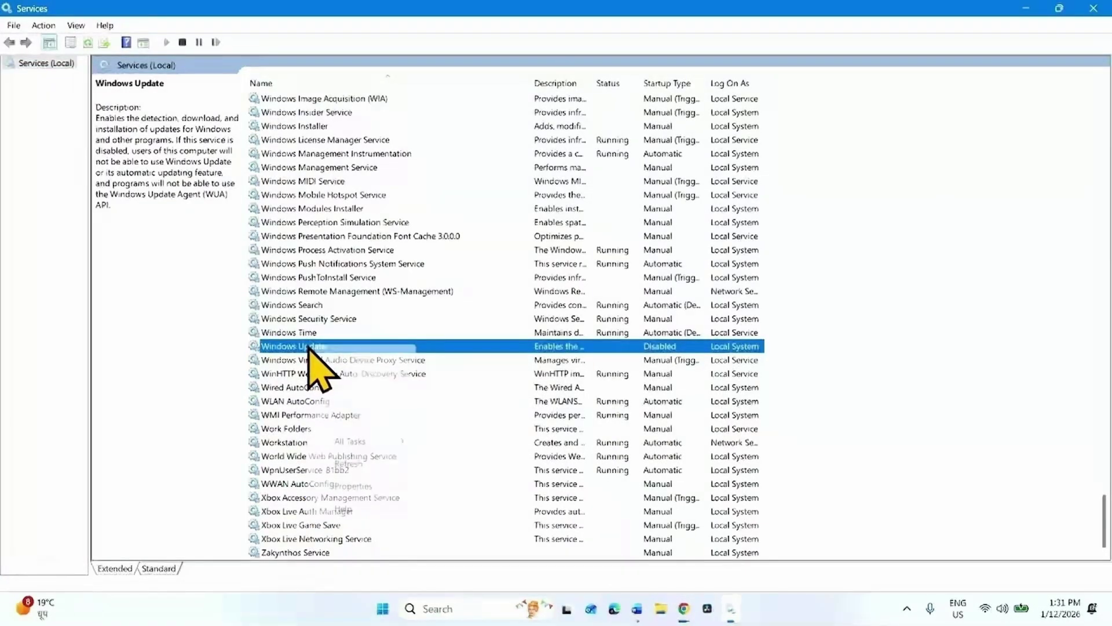
left_click(360, 487)
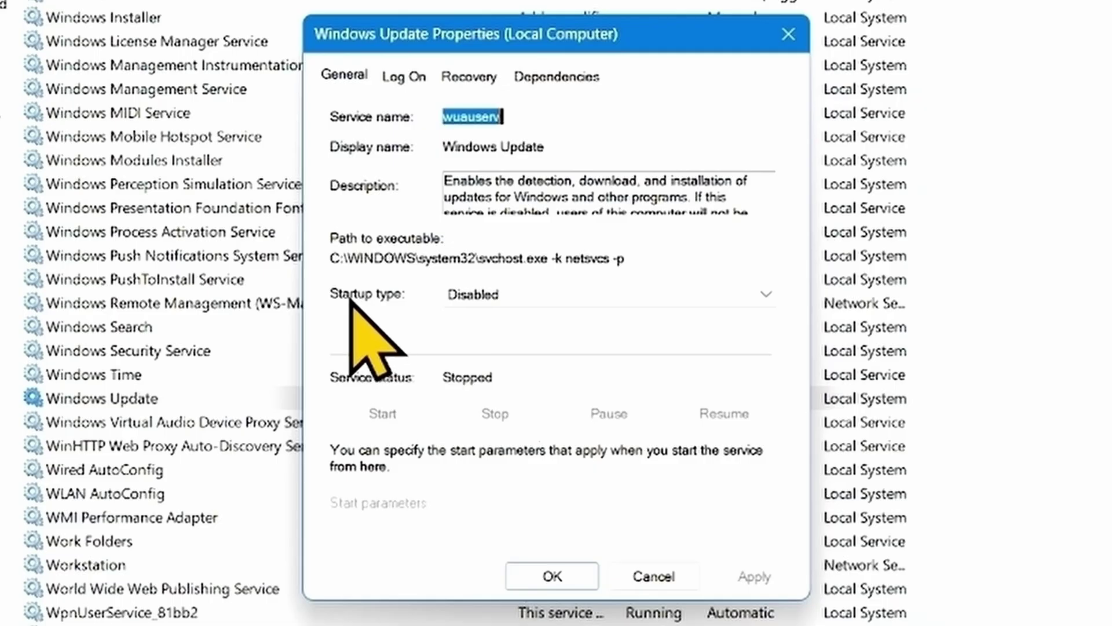
left_click(491, 296)
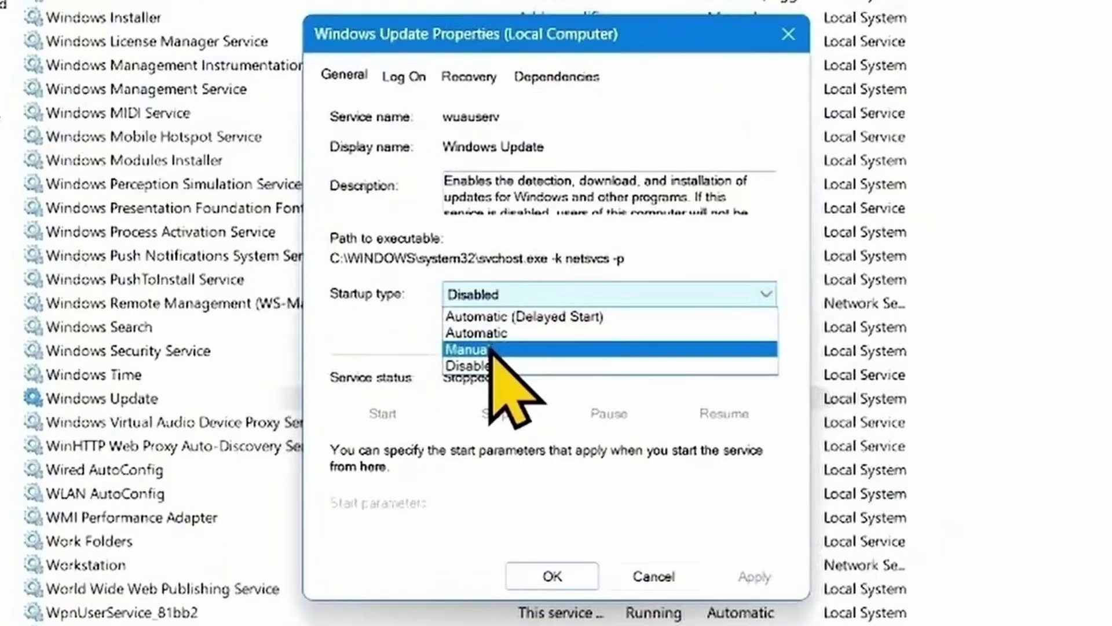
left_click(488, 335)
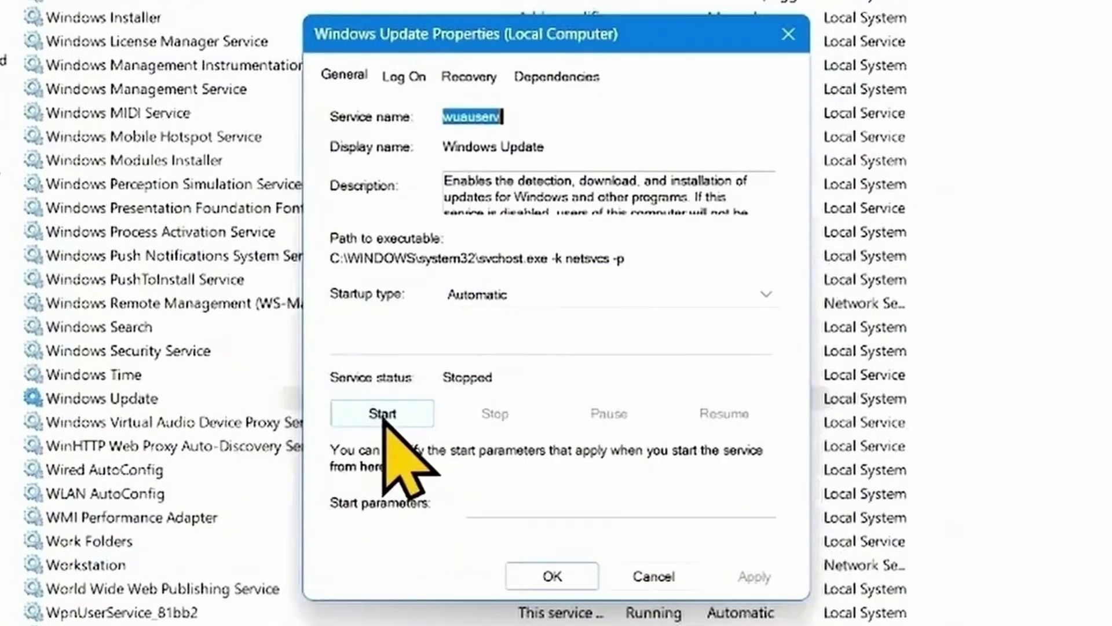
left_click(382, 415)
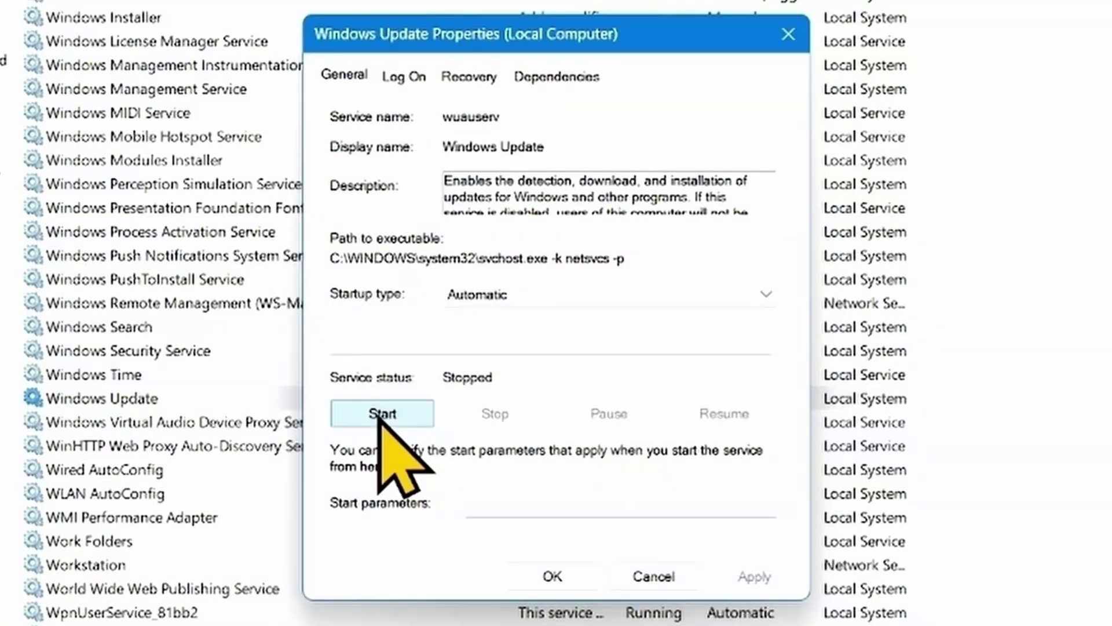
left_click(552, 577)
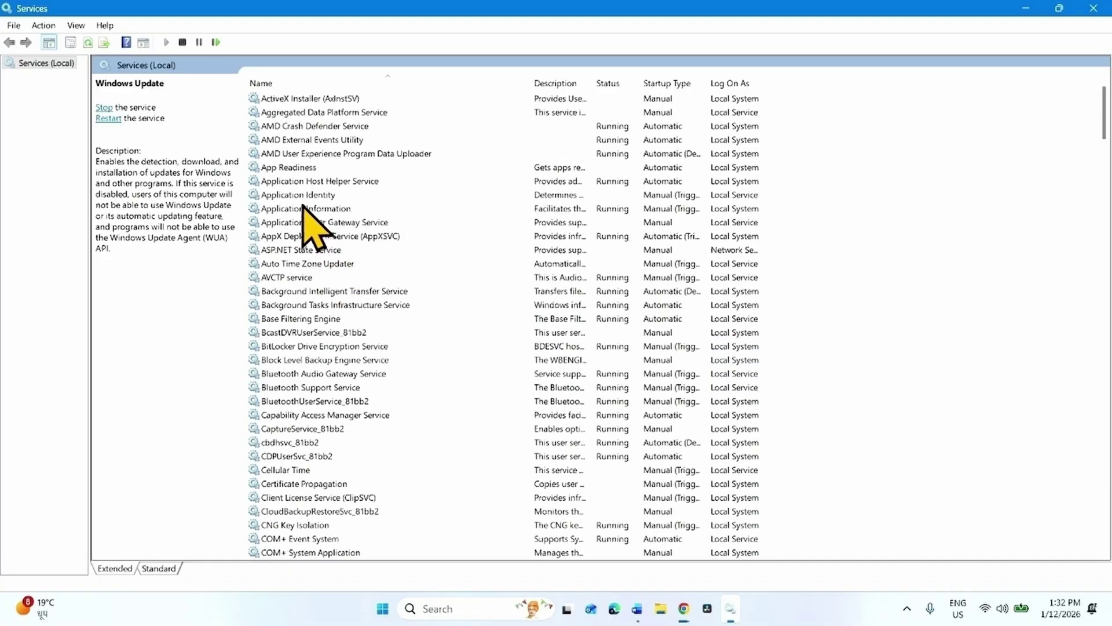
Step: Keep App Readiness on Automatic startup, start the service, and apply the settings
left_click(289, 168)
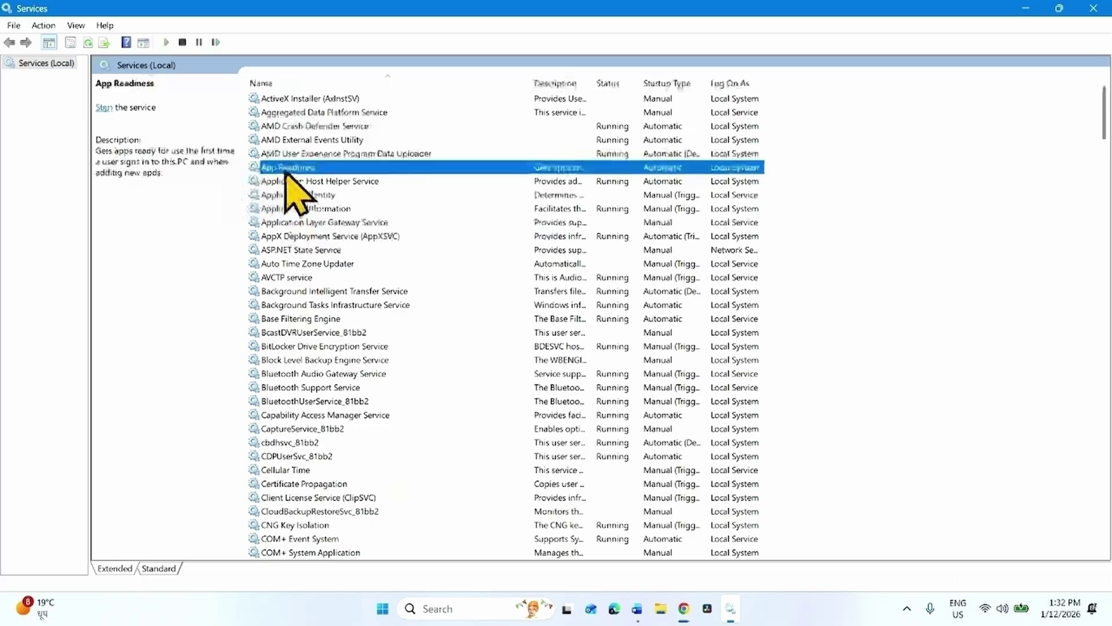
right_click(290, 171)
left_click(329, 310)
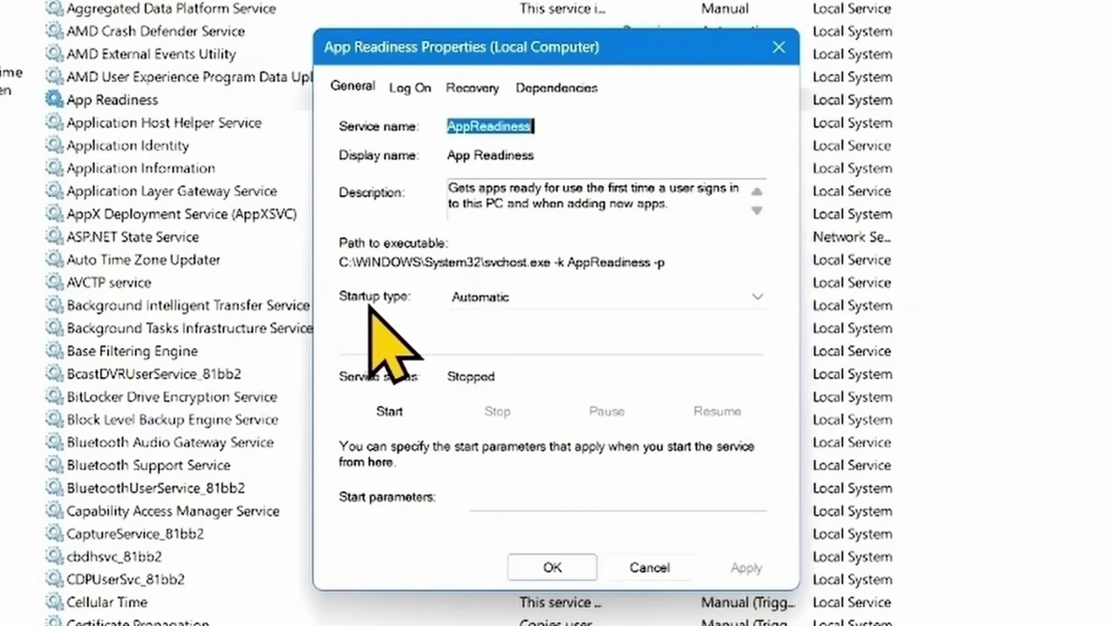
left_click(527, 298)
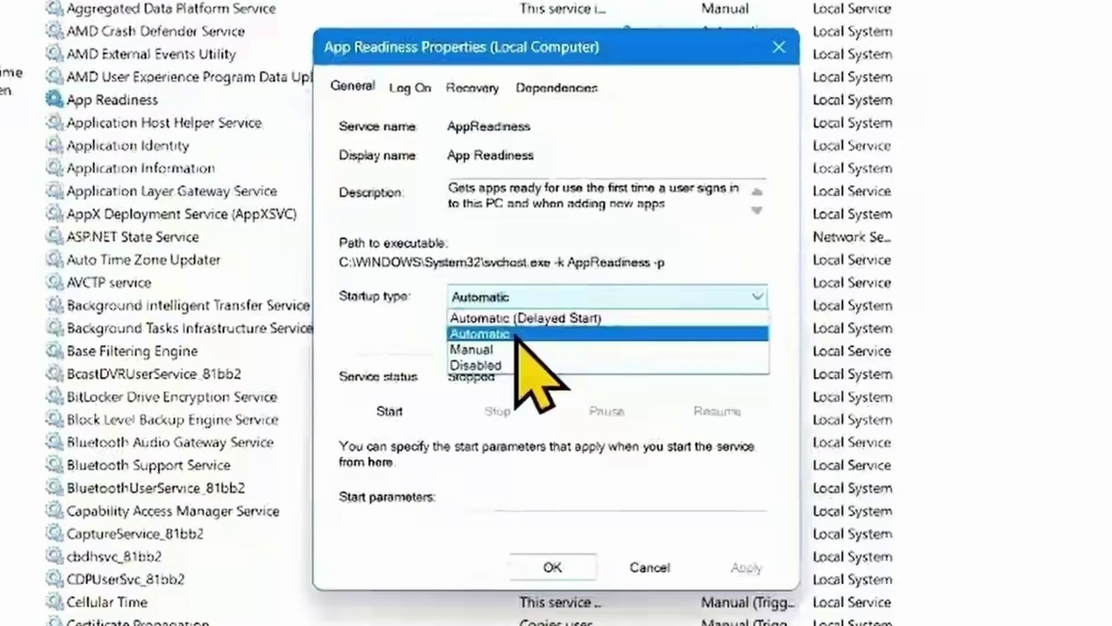
left_click(515, 335)
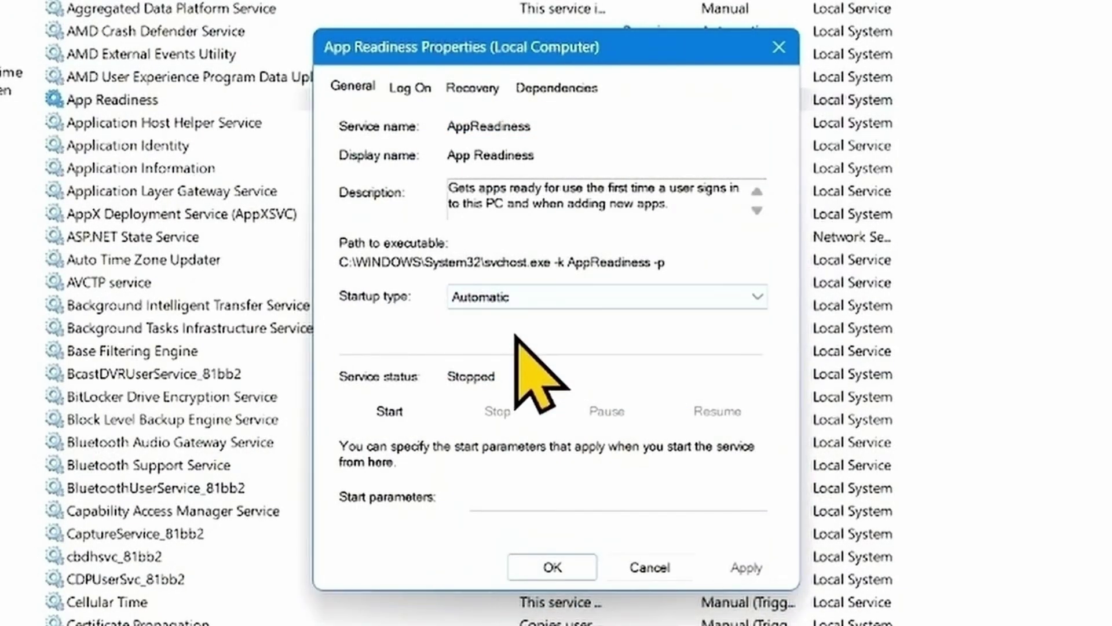
left_click(391, 411)
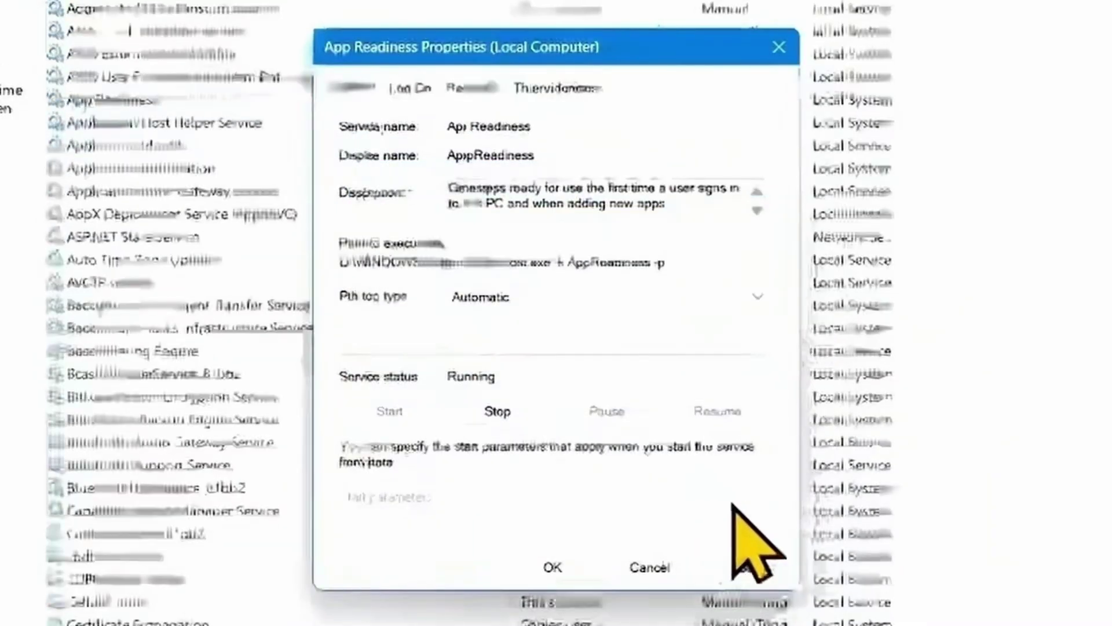
left_click(733, 569)
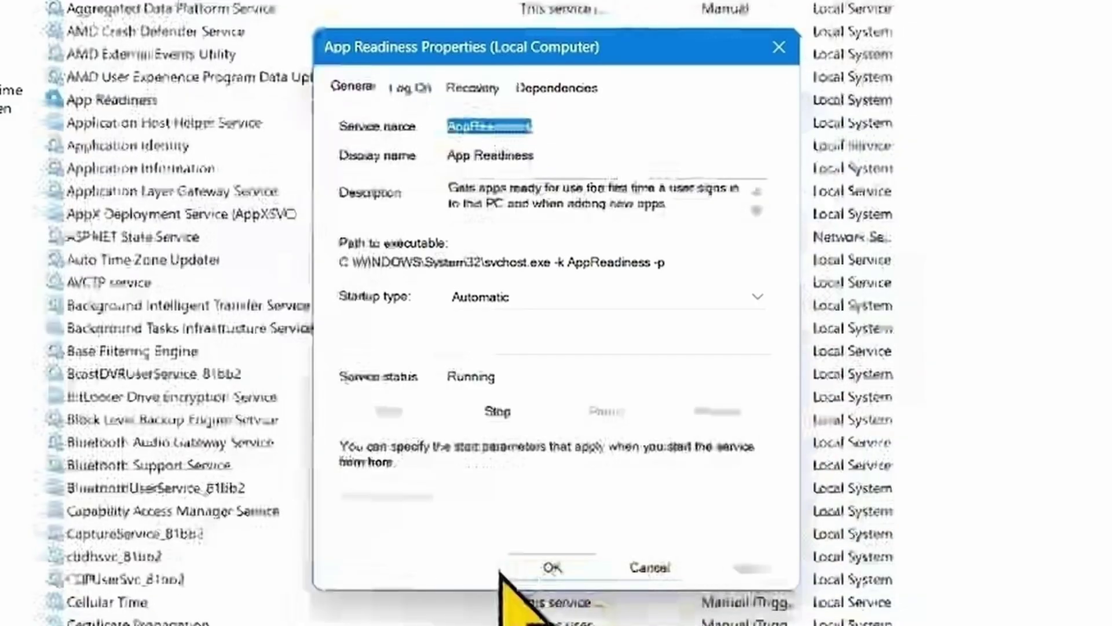
left_click(551, 568)
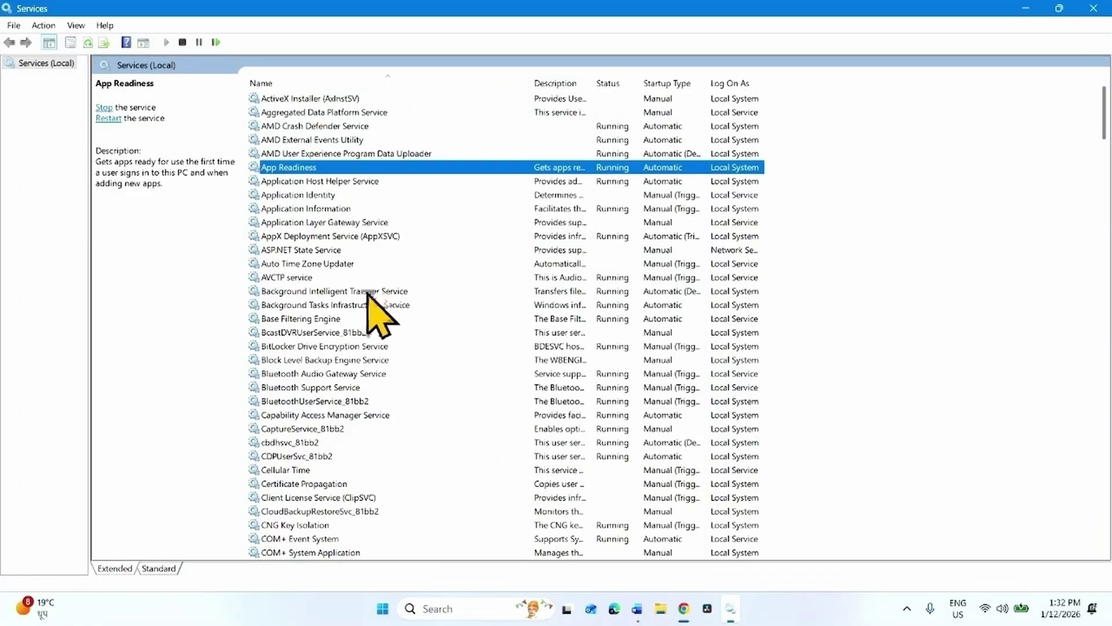
Step: Switch Background Intelligent Transfer Service from Automatic (Delayed Start) to Automatic and apply it
right_click(333, 295)
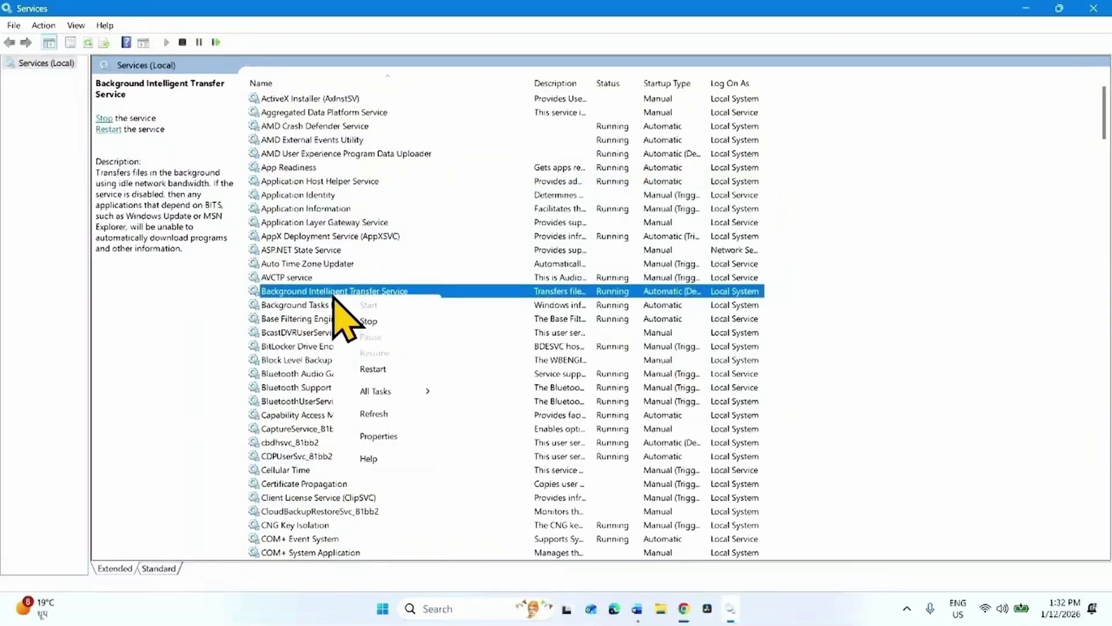
left_click(378, 436)
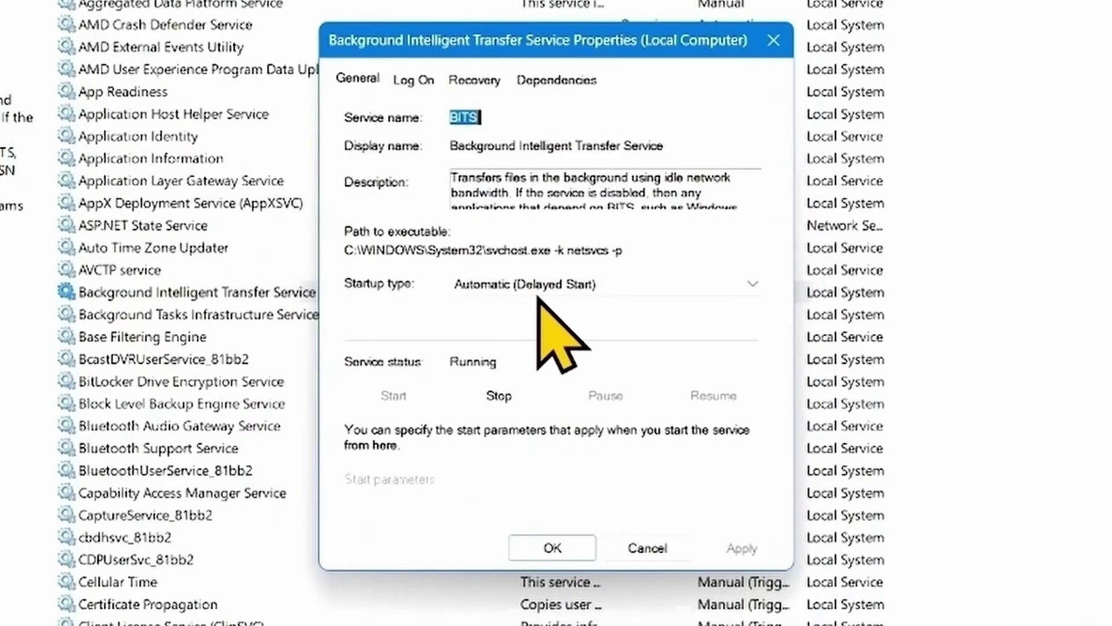
left_click(543, 284)
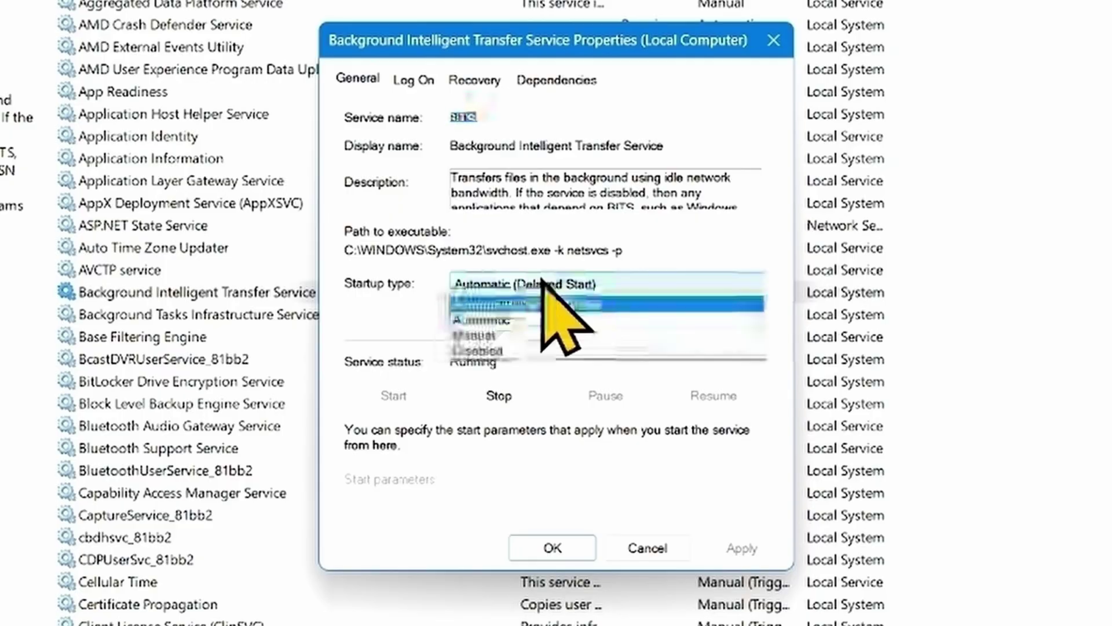
left_click(517, 316)
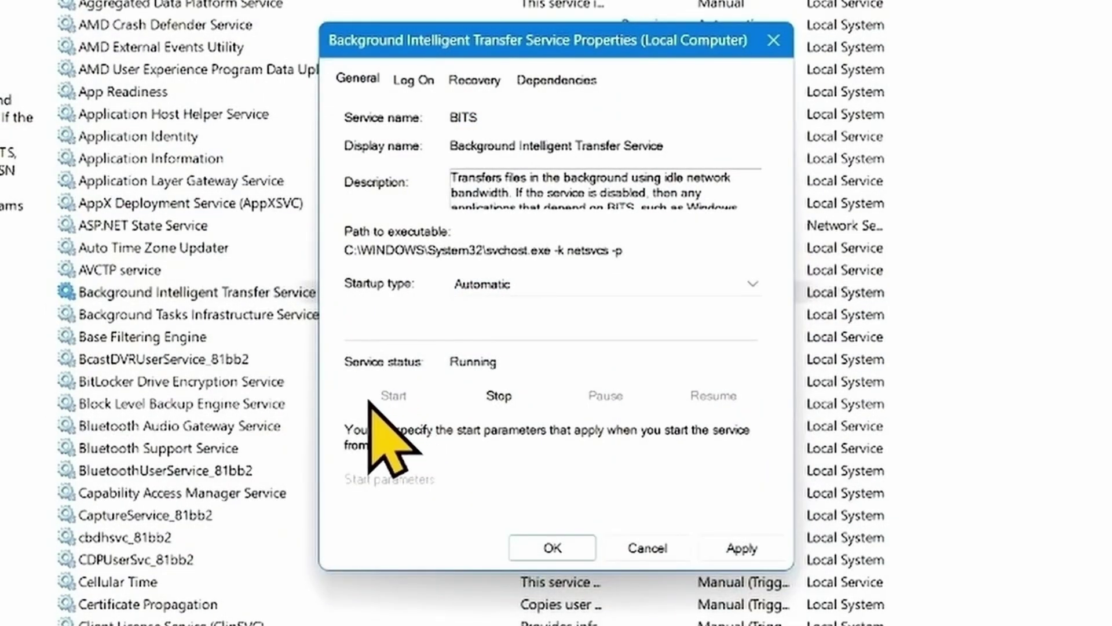
left_click(736, 548)
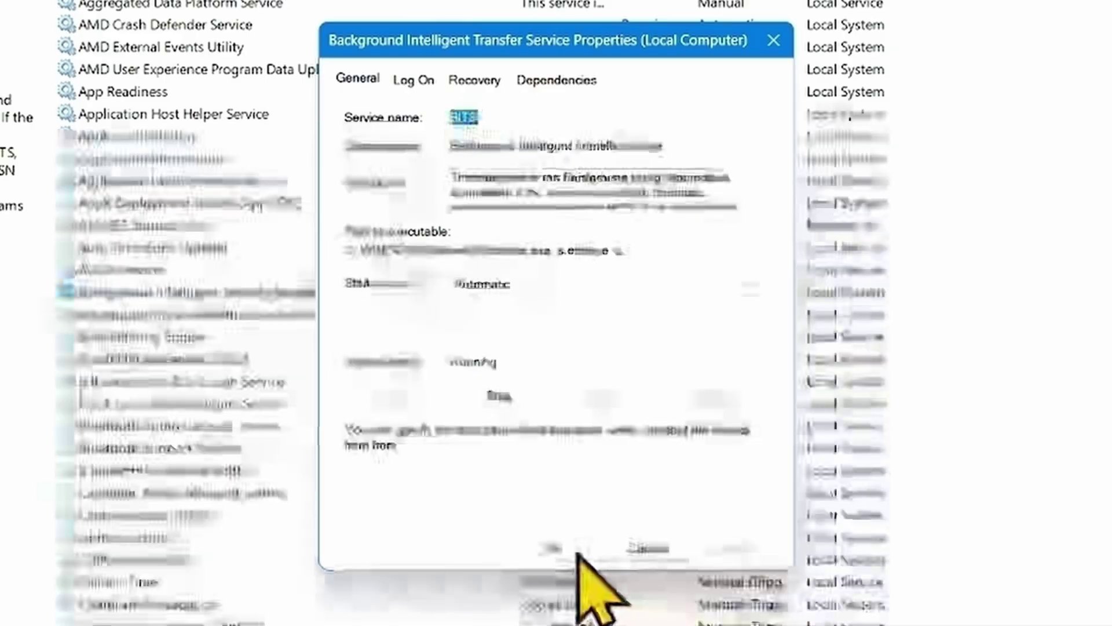
left_click(553, 548)
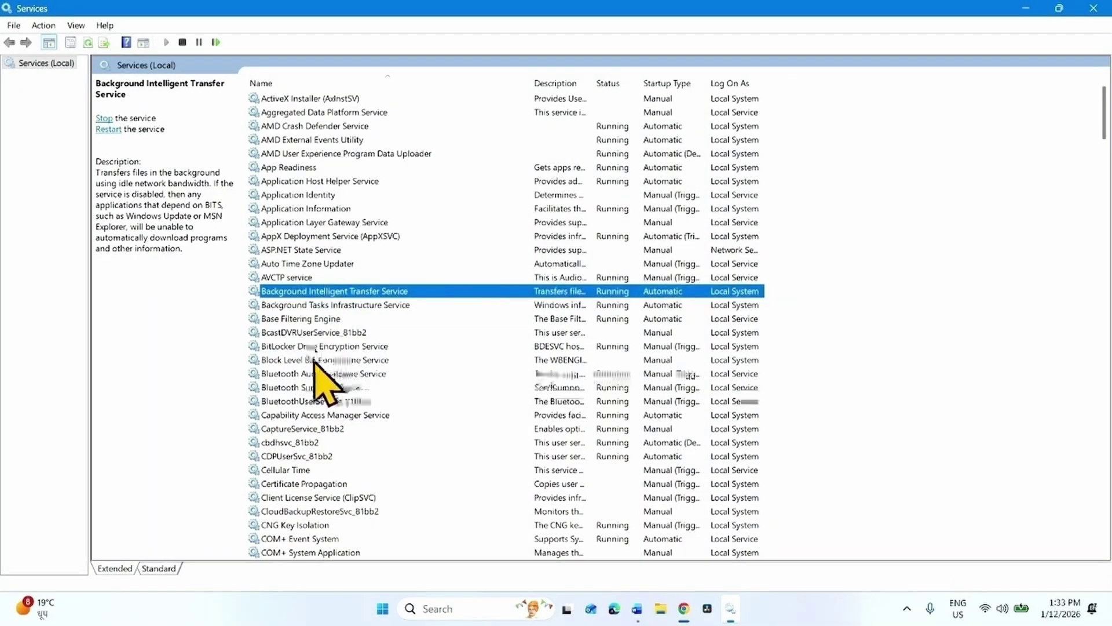
Step: Verify Cryptographic Services is Automatic and running, then close the Services console
scroll(322, 460, "down", 11)
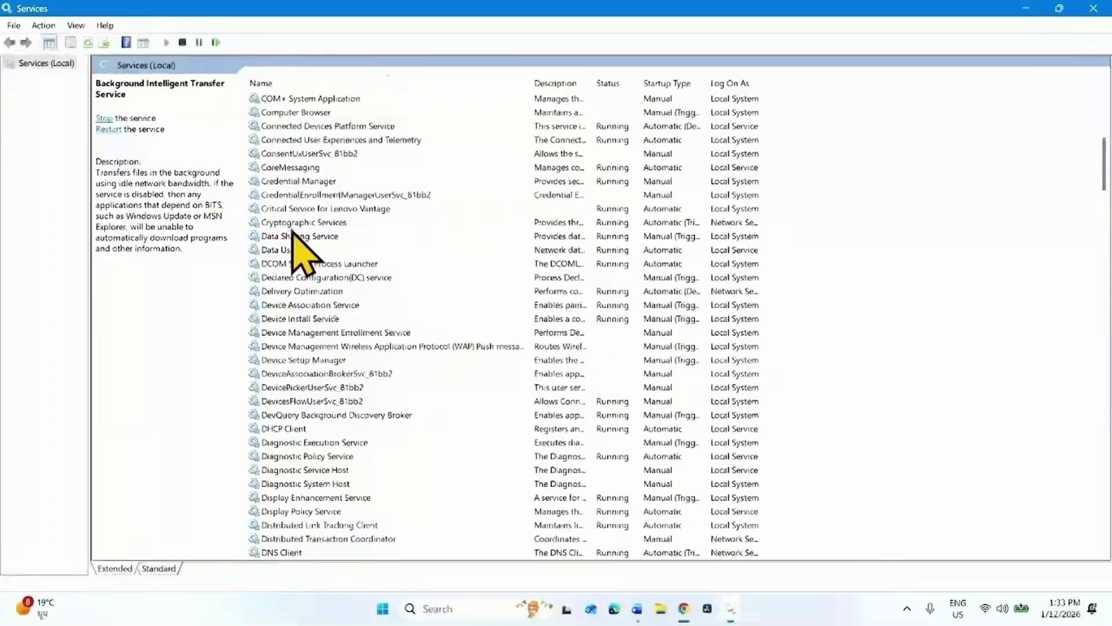
left_click(297, 224)
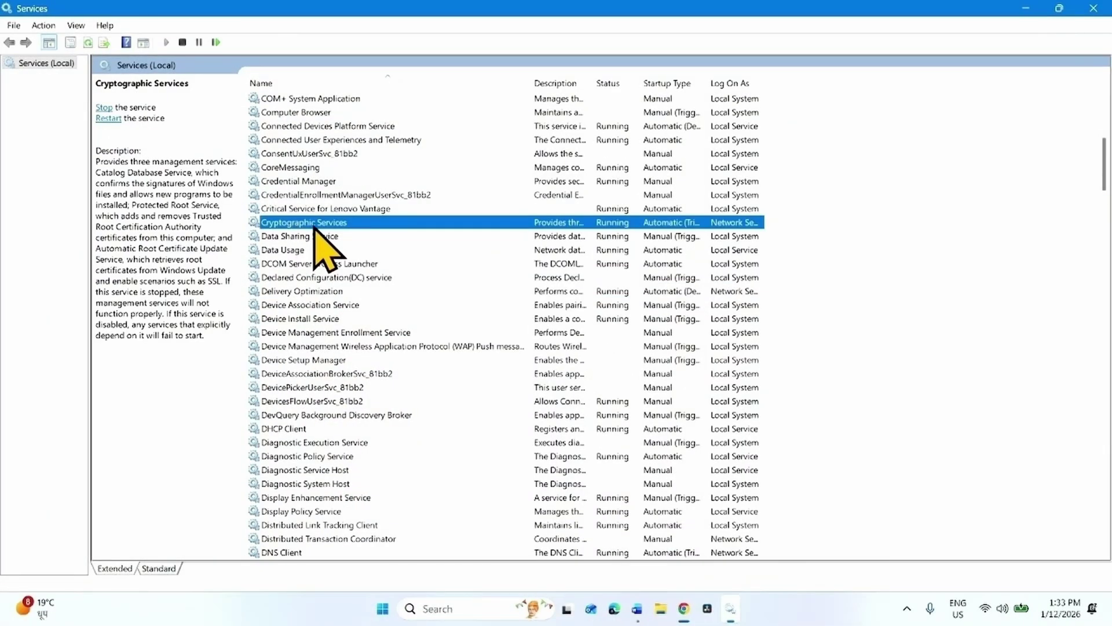
right_click(316, 225)
left_click(356, 366)
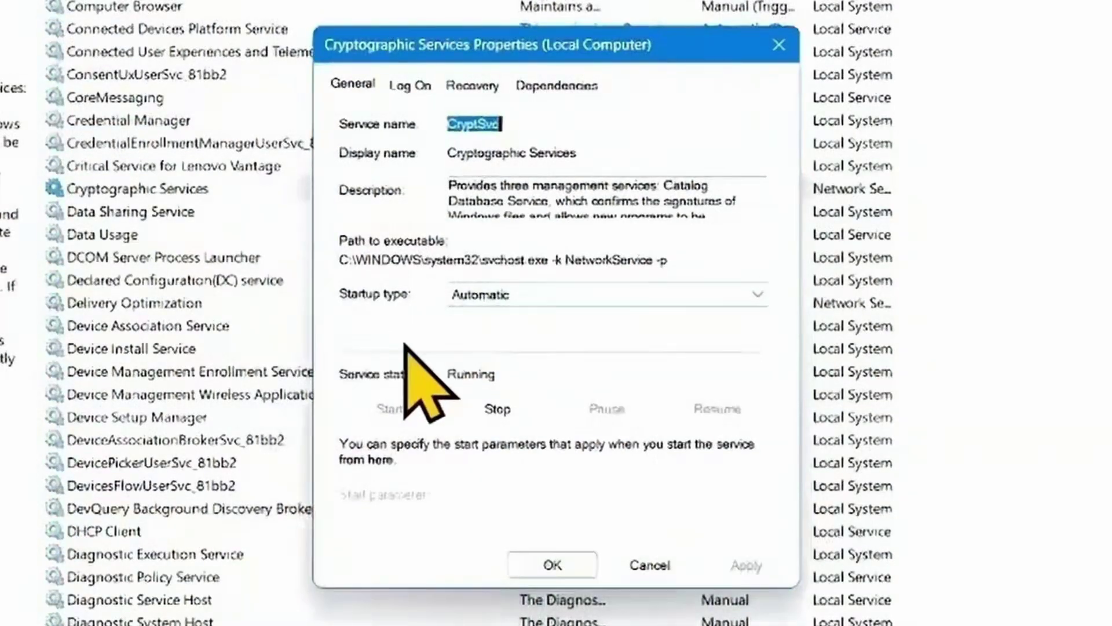
left_click(544, 567)
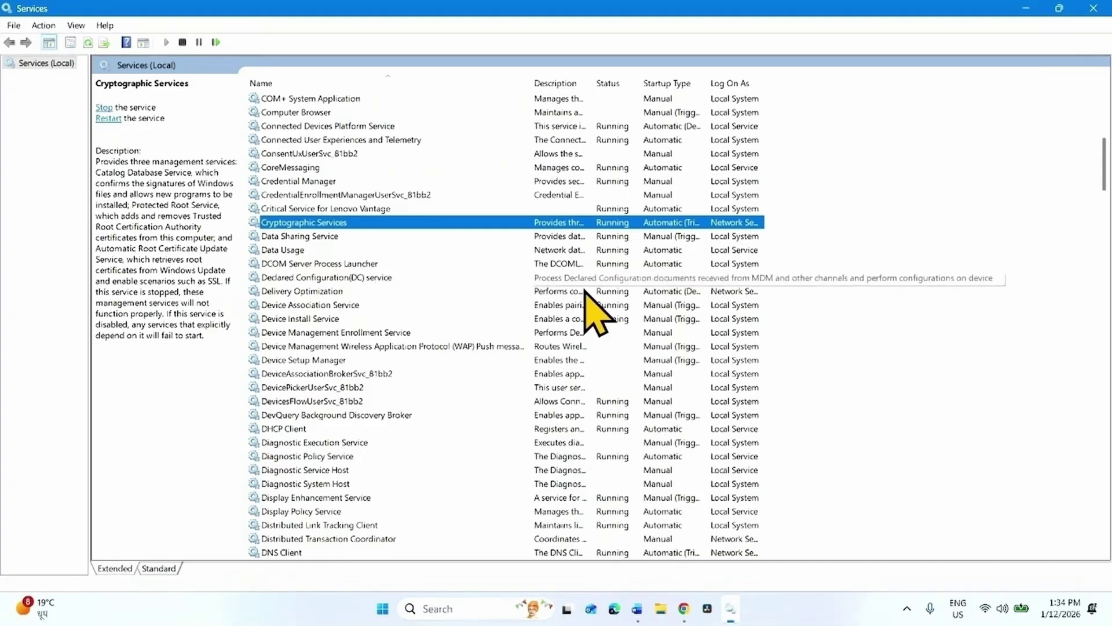
left_click(1091, 9)
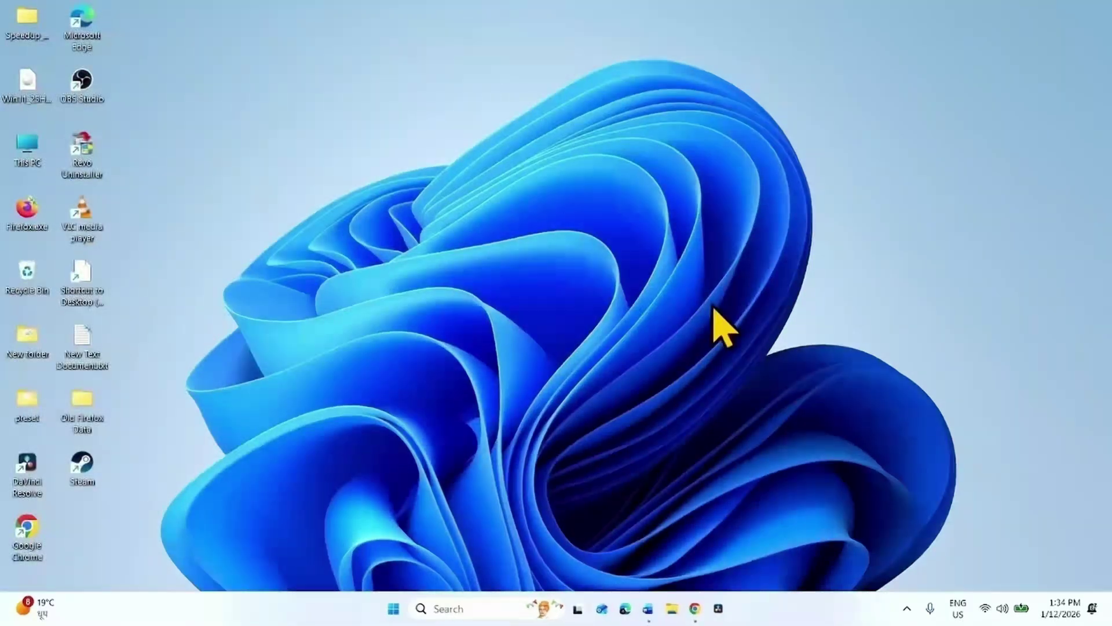
Step: Run a fresh check for updates on Settings' Windows Update page, then close Settings
left_click(393, 609)
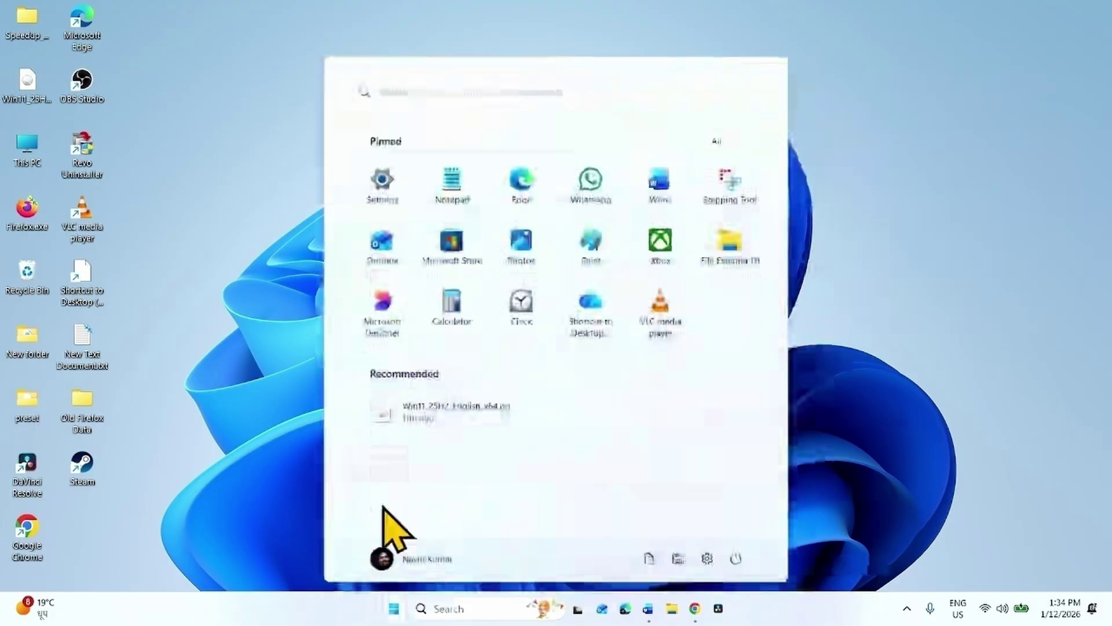
left_click(380, 175)
left_click(46, 436)
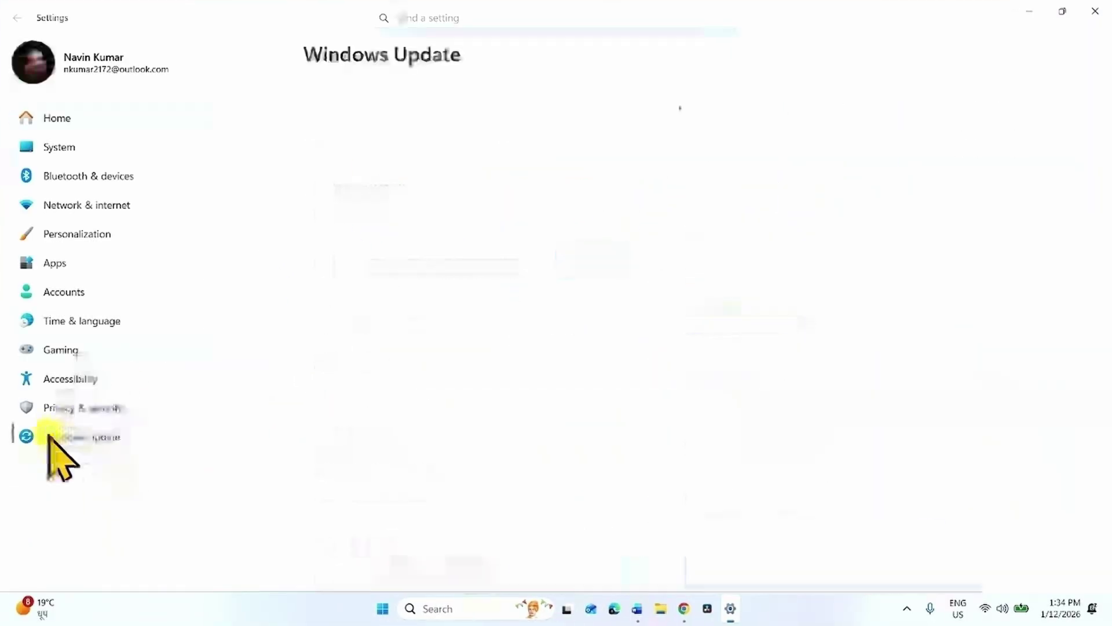
left_click(979, 124)
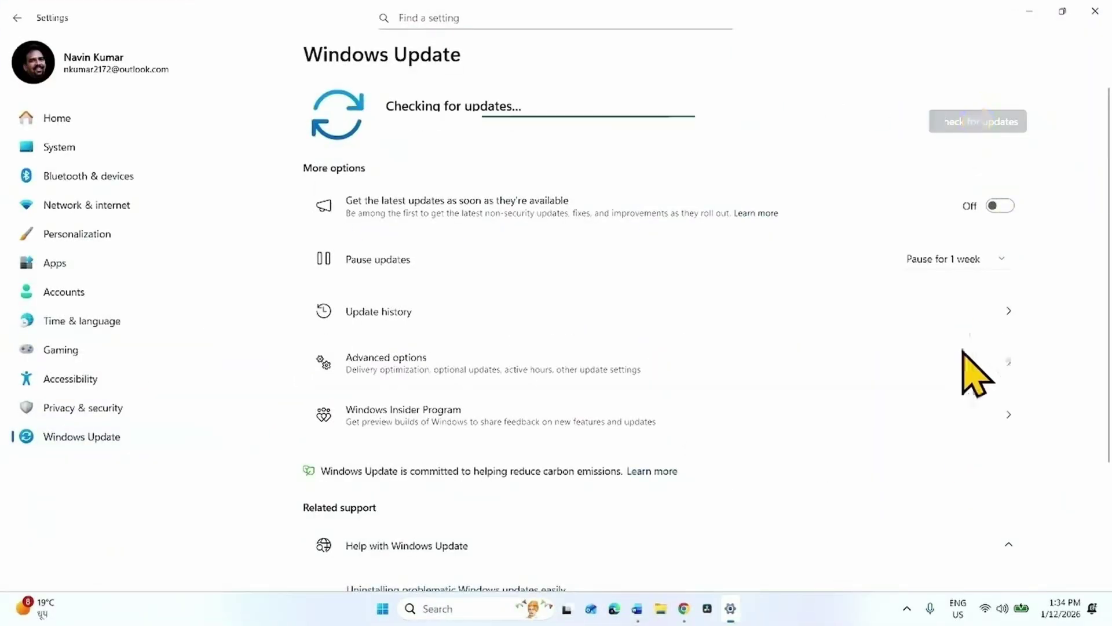
left_click(1093, 11)
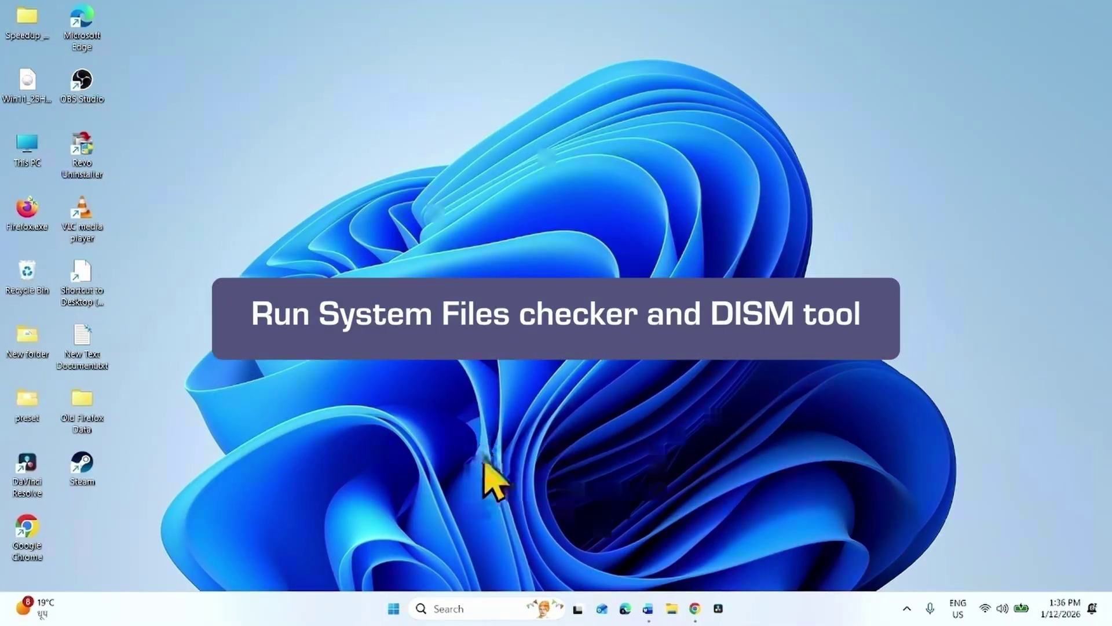
Step: Launch 'cmd' as administrator from search and move its window toward the top-left
left_click(456, 607)
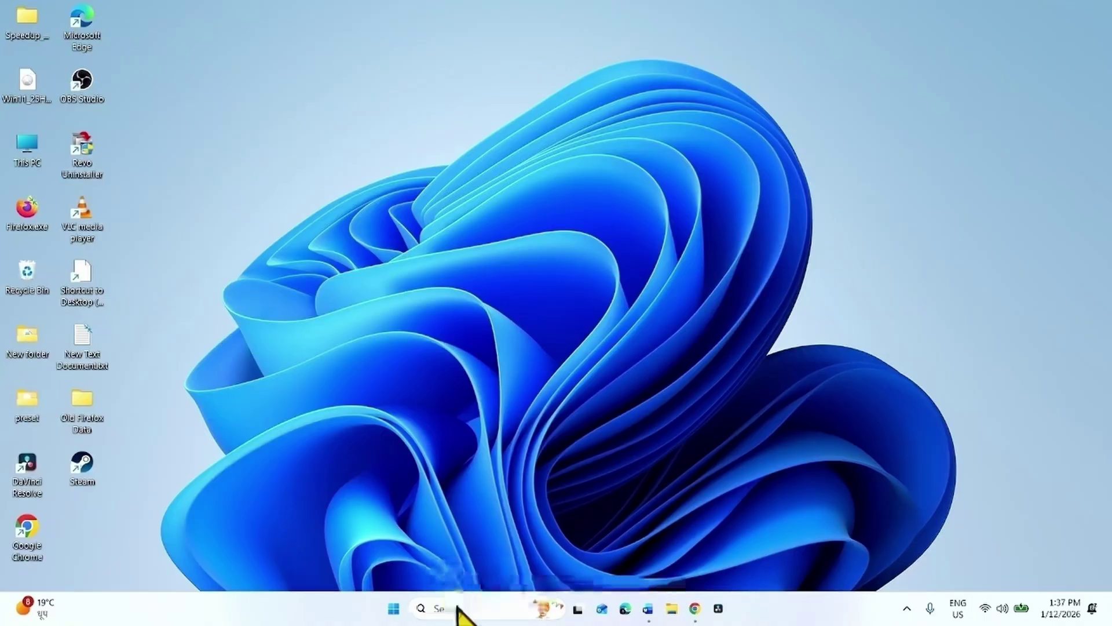
type("cmd")
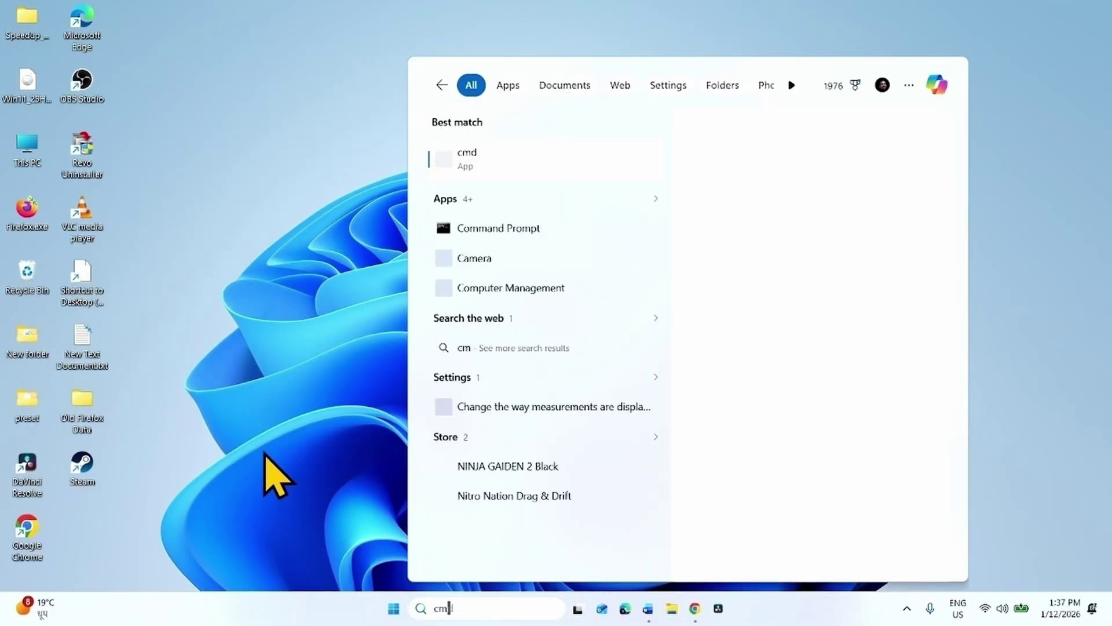
right_click(476, 163)
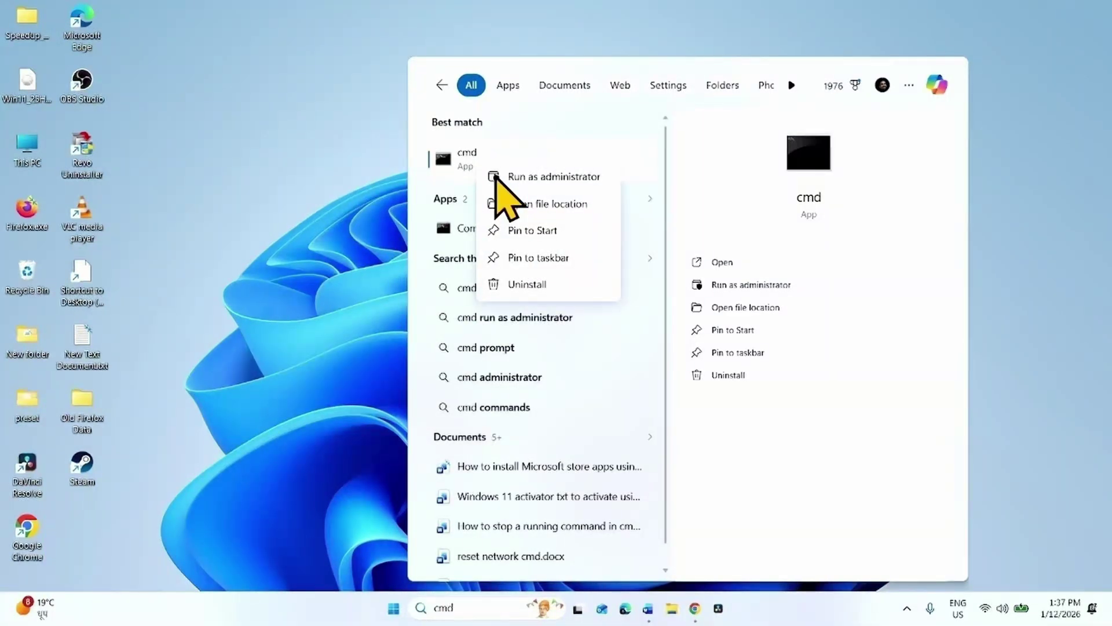
left_click(498, 176)
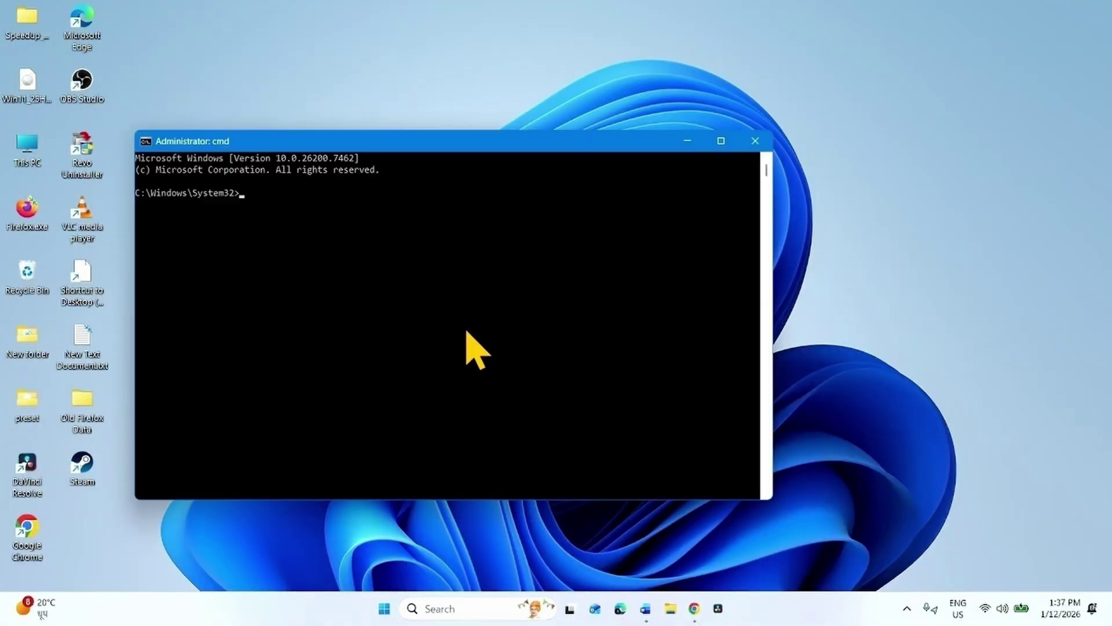
left_click_drag(394, 139, 353, 89)
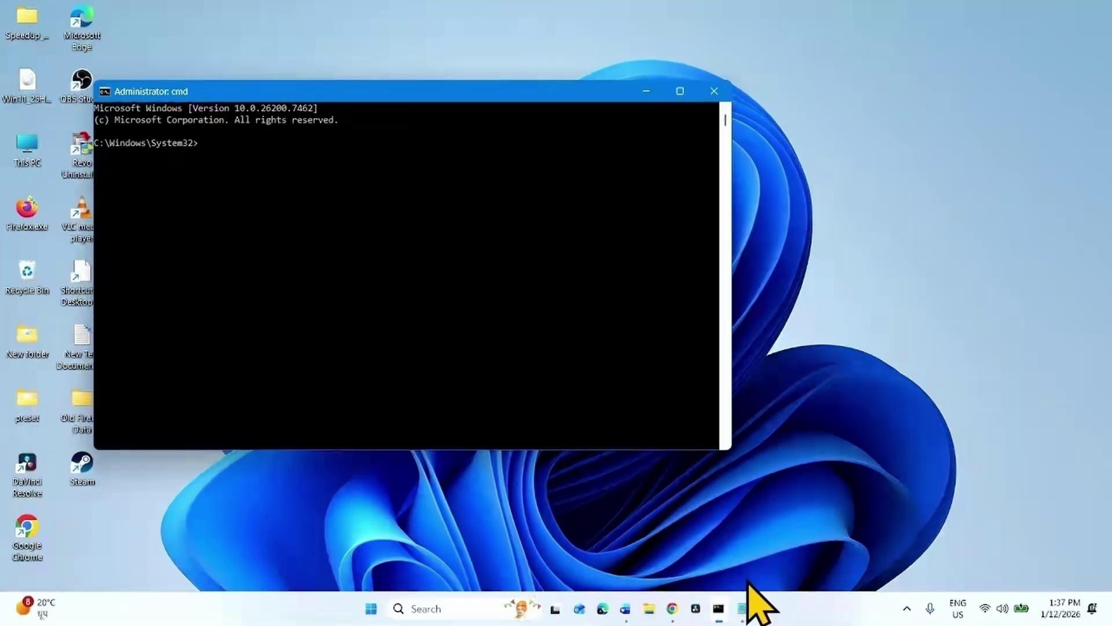
Step: Bring the Notepad note with the SFC and DISM repair commands into view
left_click(743, 608)
left_click_drag(1008, 174, 762, 149)
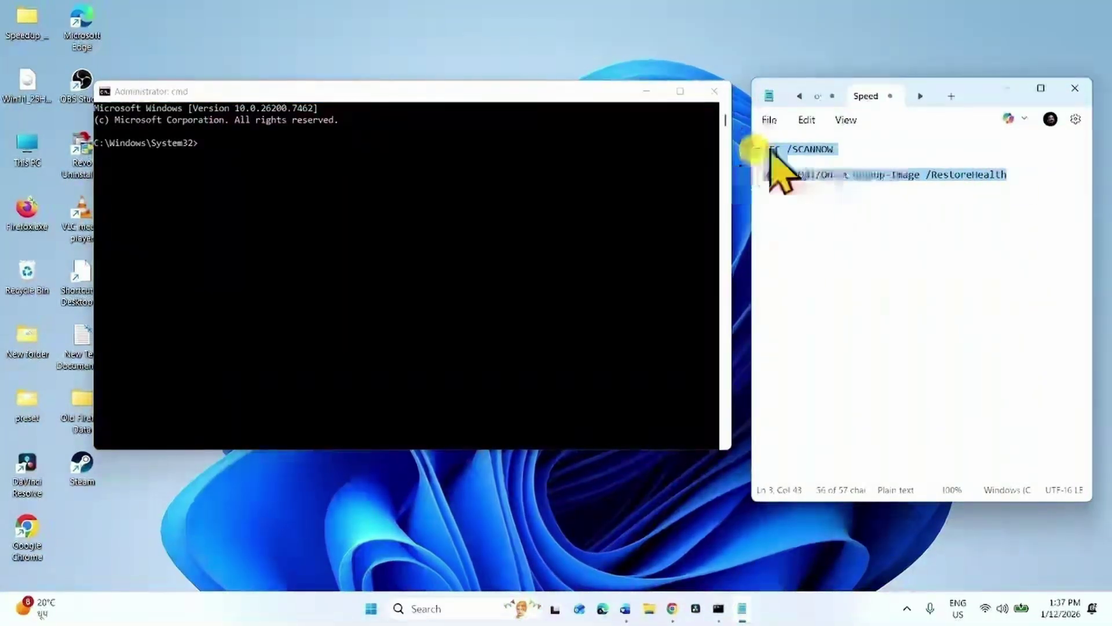
left_click(788, 149)
Step: Copy SFC /SCANNOW from the Notepad note and paste it into the administrator Command Prompt
left_click_drag(849, 149, 755, 150)
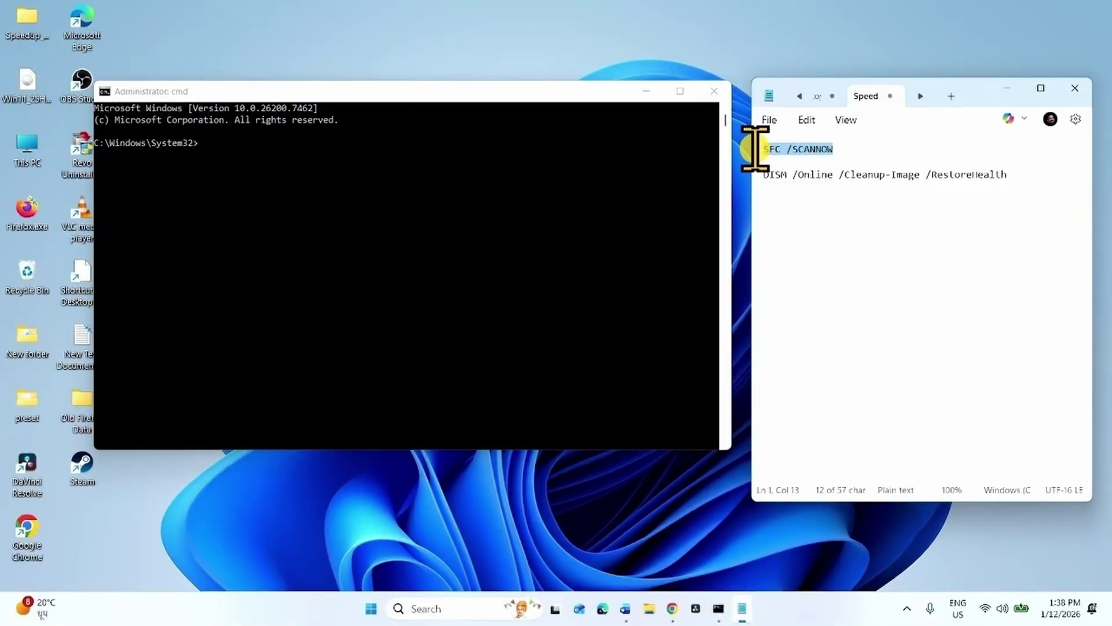
right_click(791, 152)
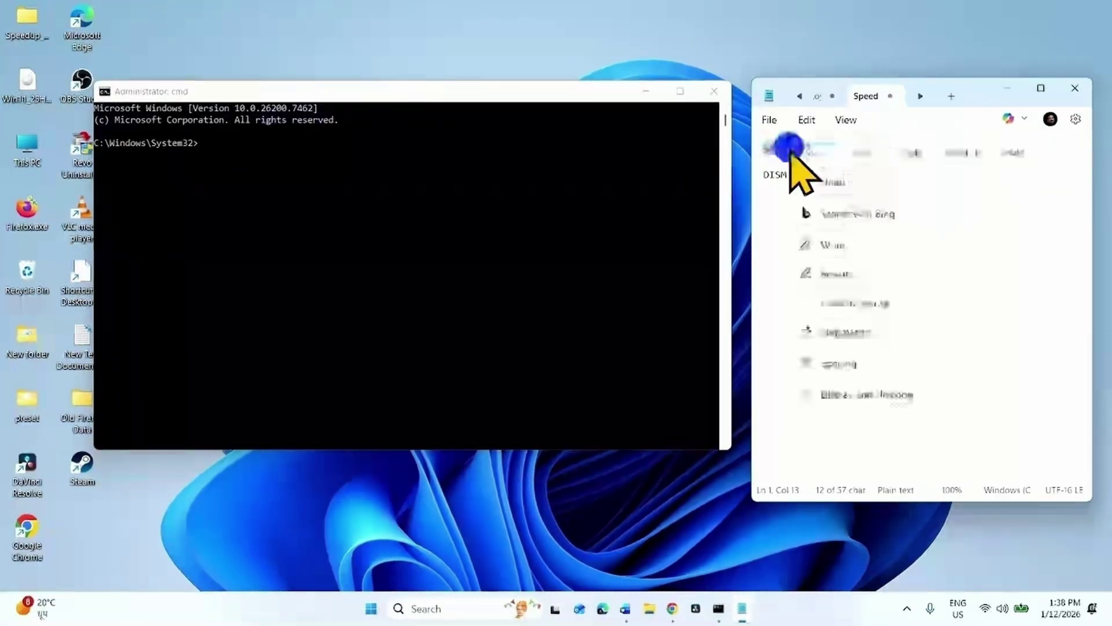
left_click(860, 164)
left_click(271, 124)
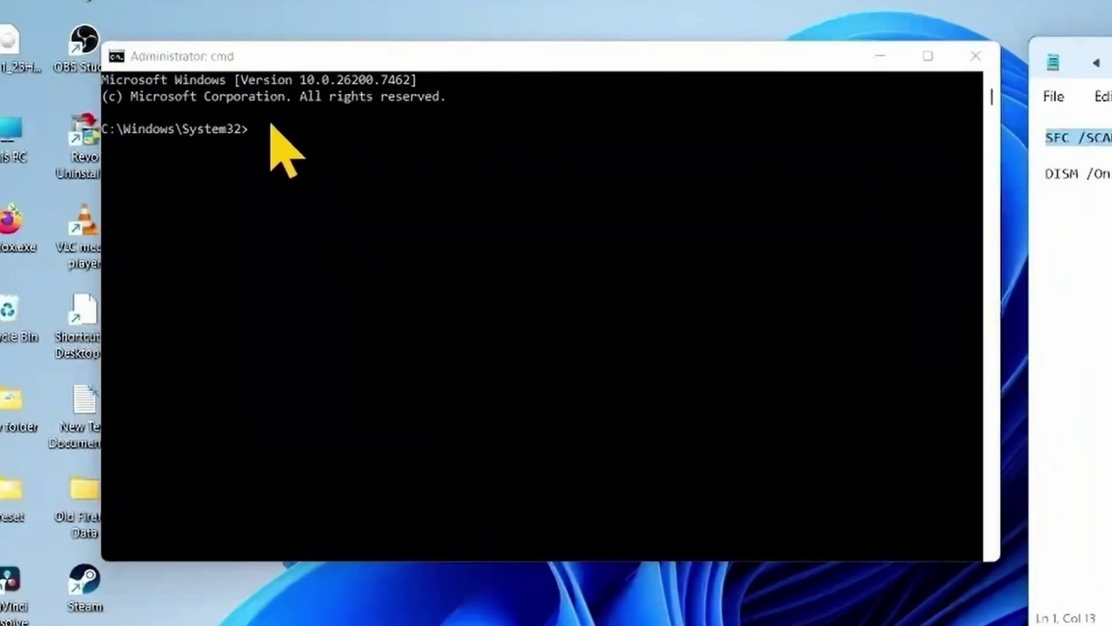
right_click(271, 128)
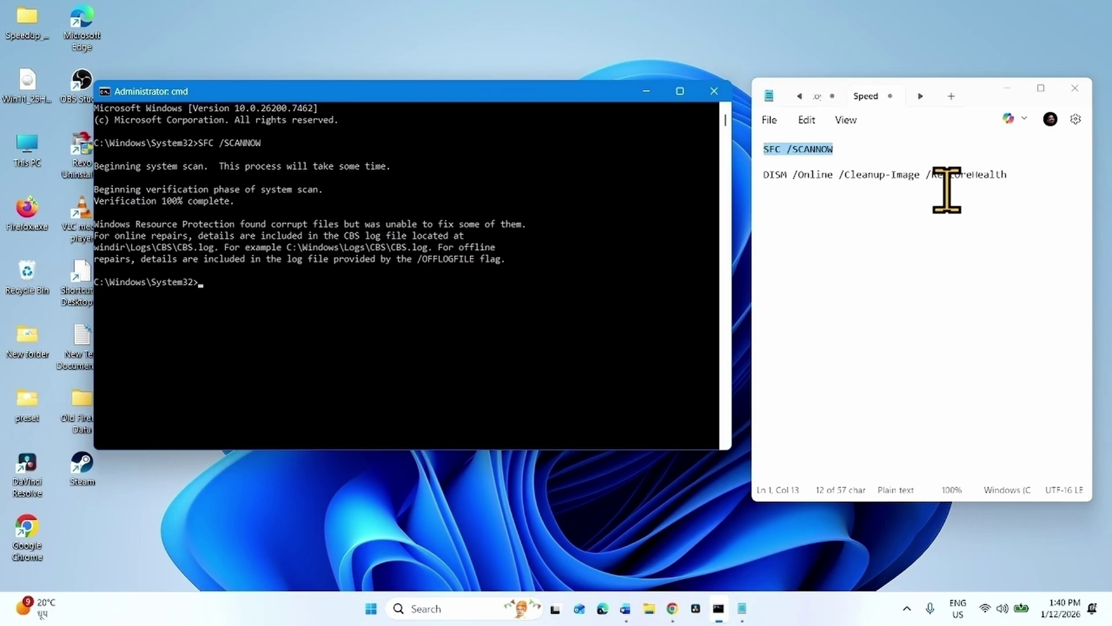
Step: Copy DISM /Online /Cleanup-Image /RestoreHealth from Notepad, paste it into Command Prompt and run it
left_click_drag(1007, 174, 775, 174)
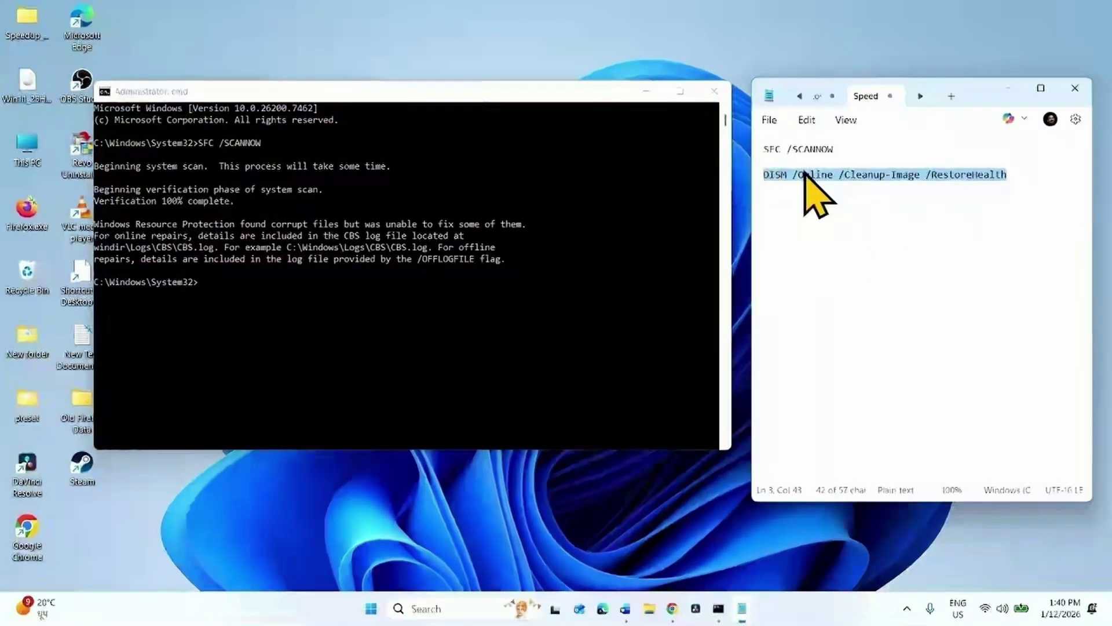
right_click(806, 173)
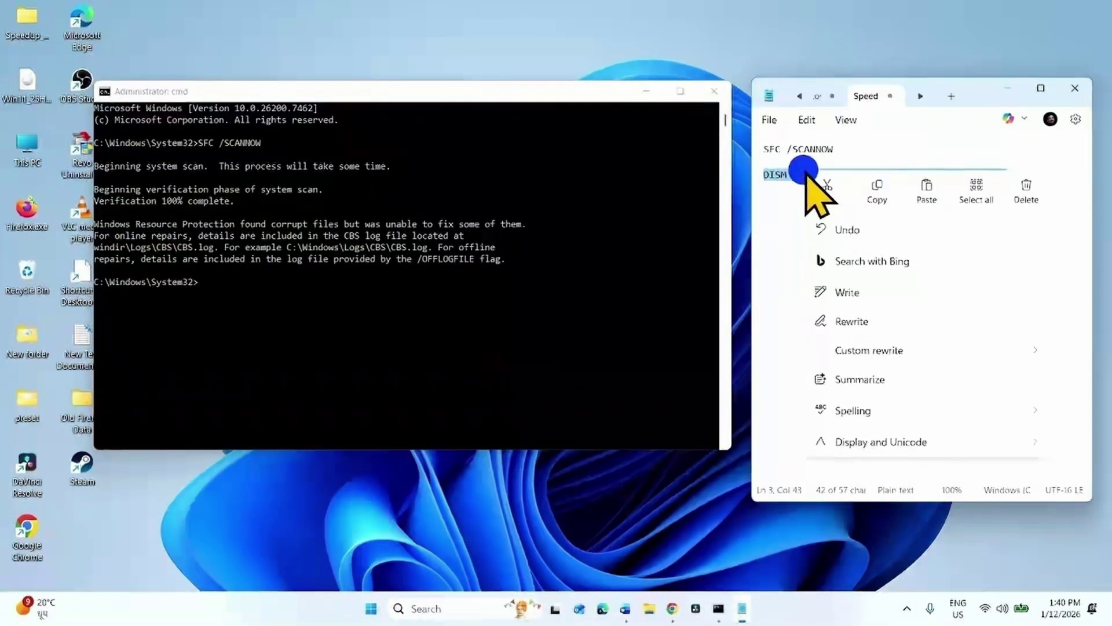
left_click(880, 193)
left_click(240, 288)
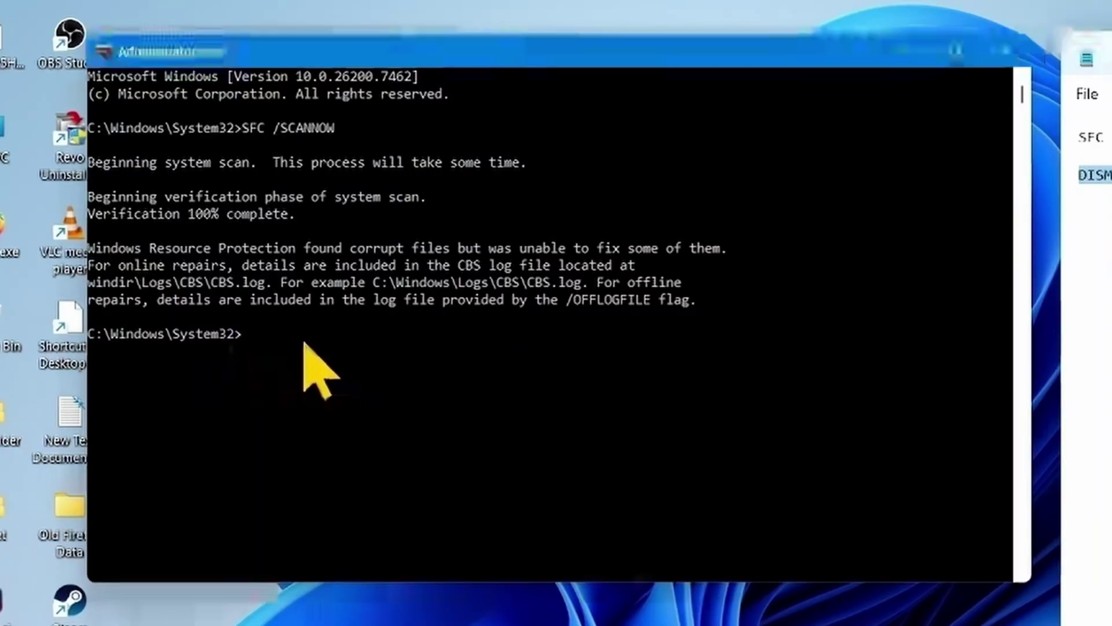
key("ctrl+v")
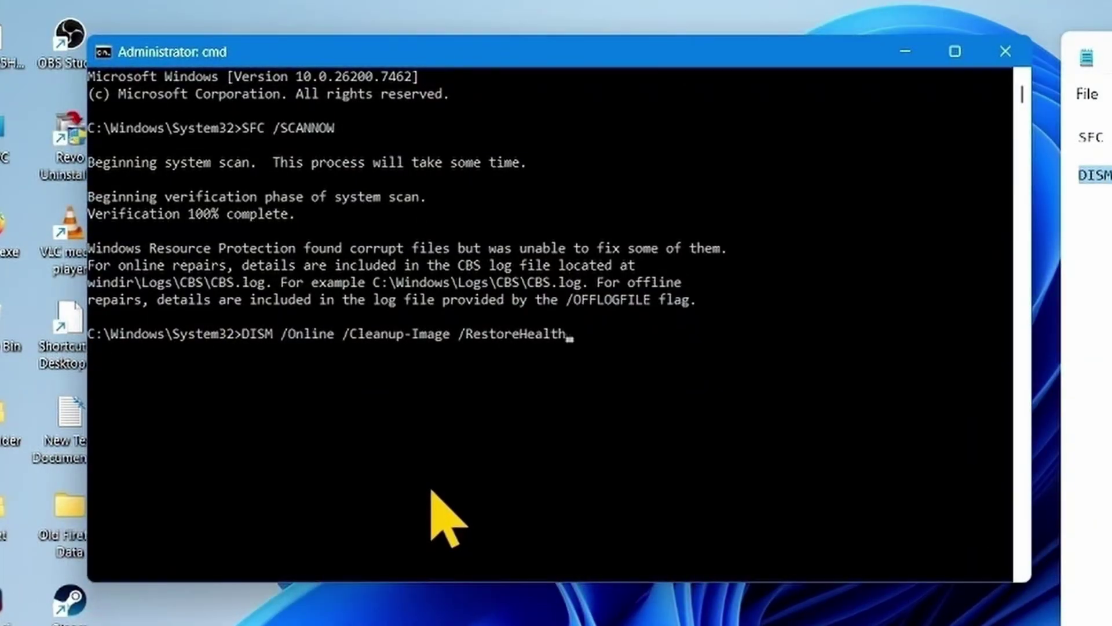
key("Return")
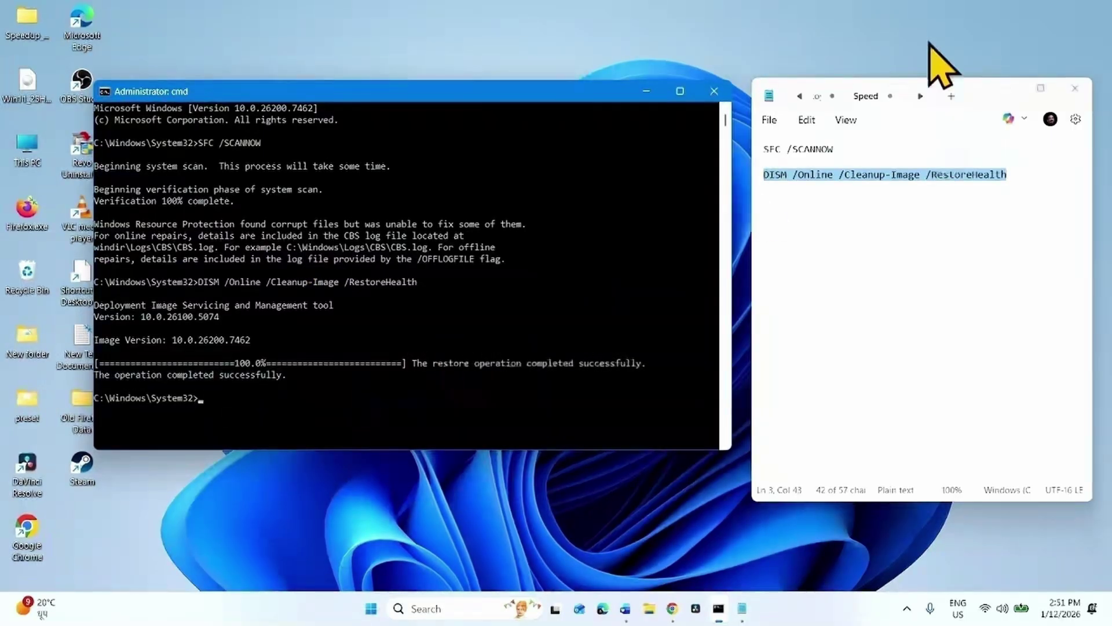
Step: Close Command Prompt, minimize the Notepad note, and dismiss the Start menu
left_click(715, 93)
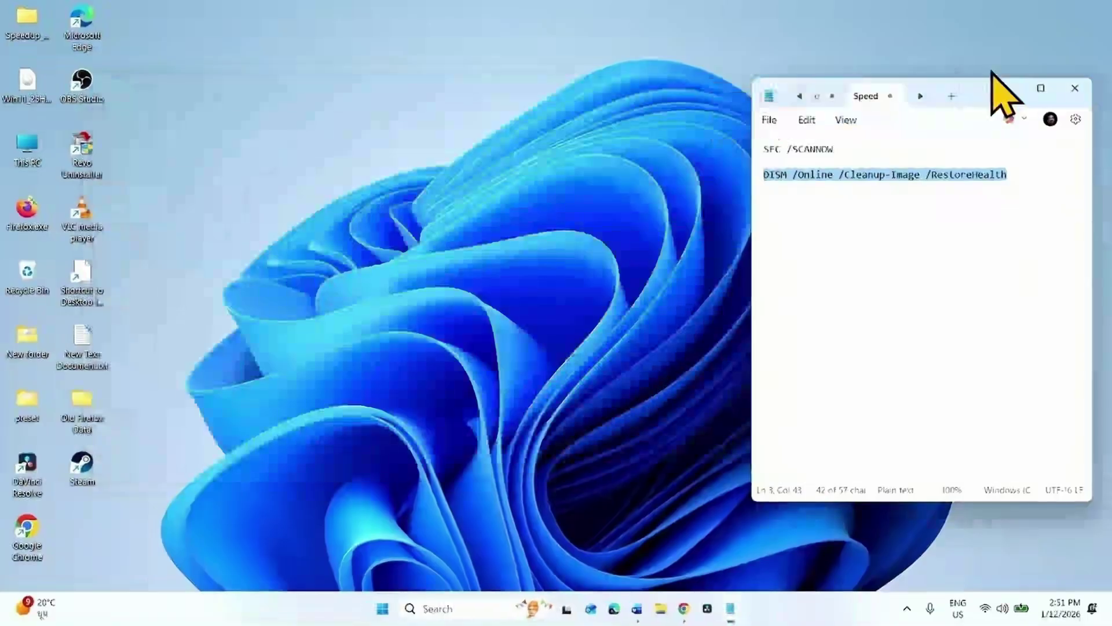
left_click(997, 83)
left_click(383, 615)
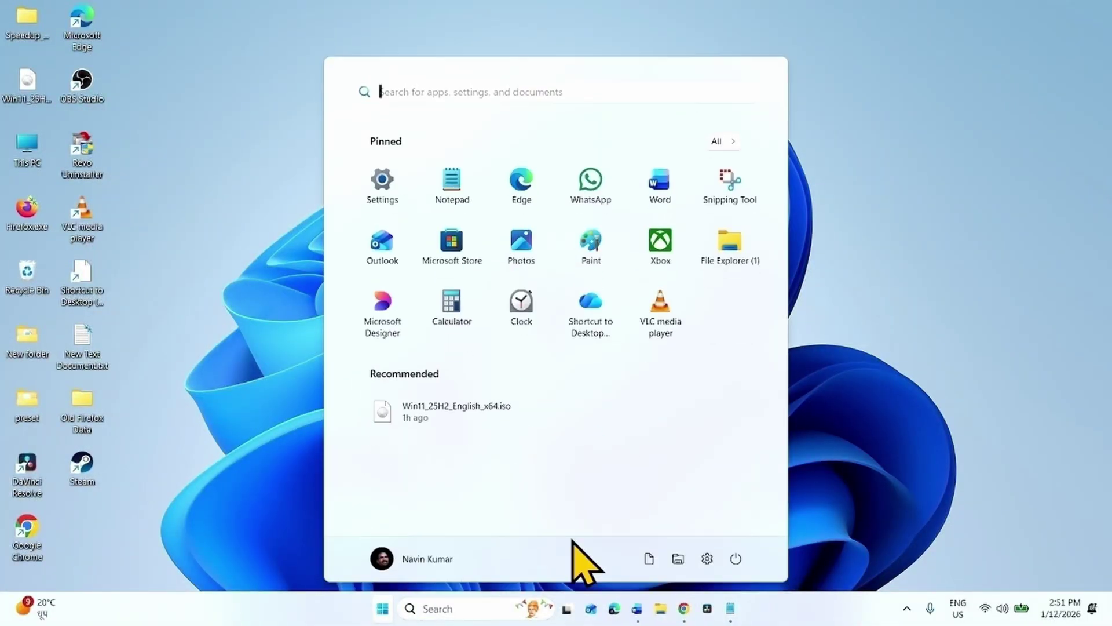
left_click(735, 558)
left_click(737, 555)
left_click(908, 430)
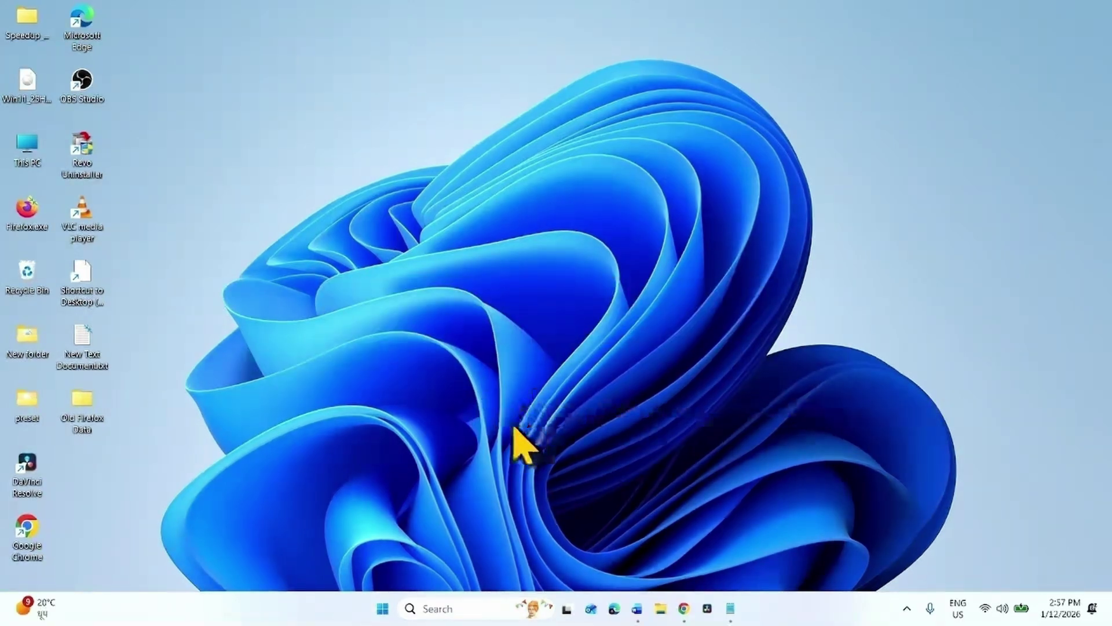
Step: Open a new Google Chrome window from its taskbar icon
left_click(685, 608)
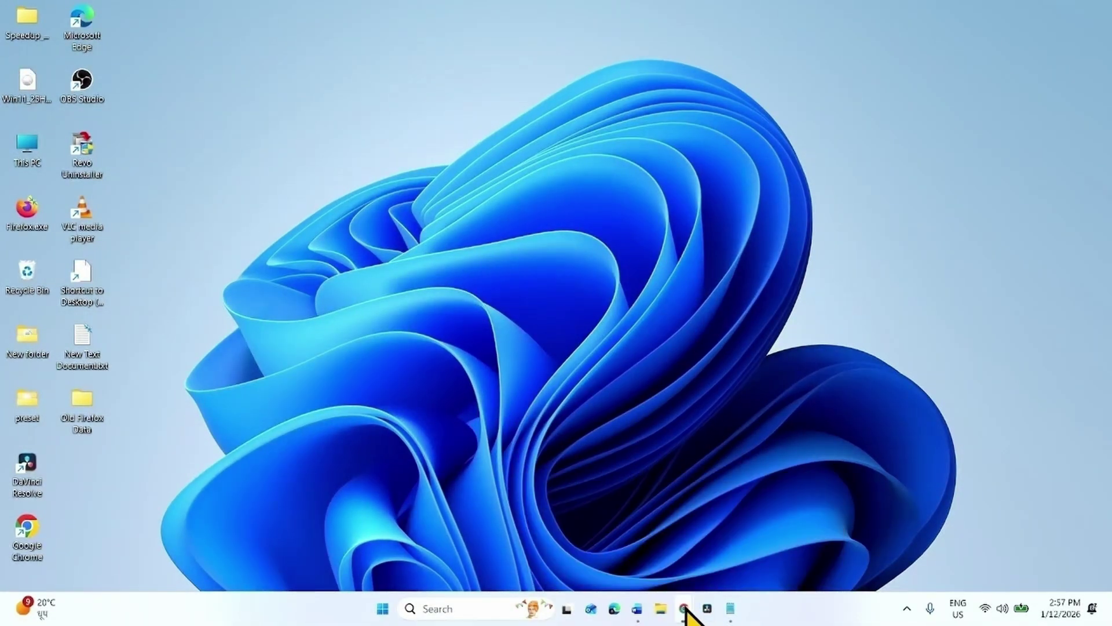
right_click(686, 608)
left_click(660, 500)
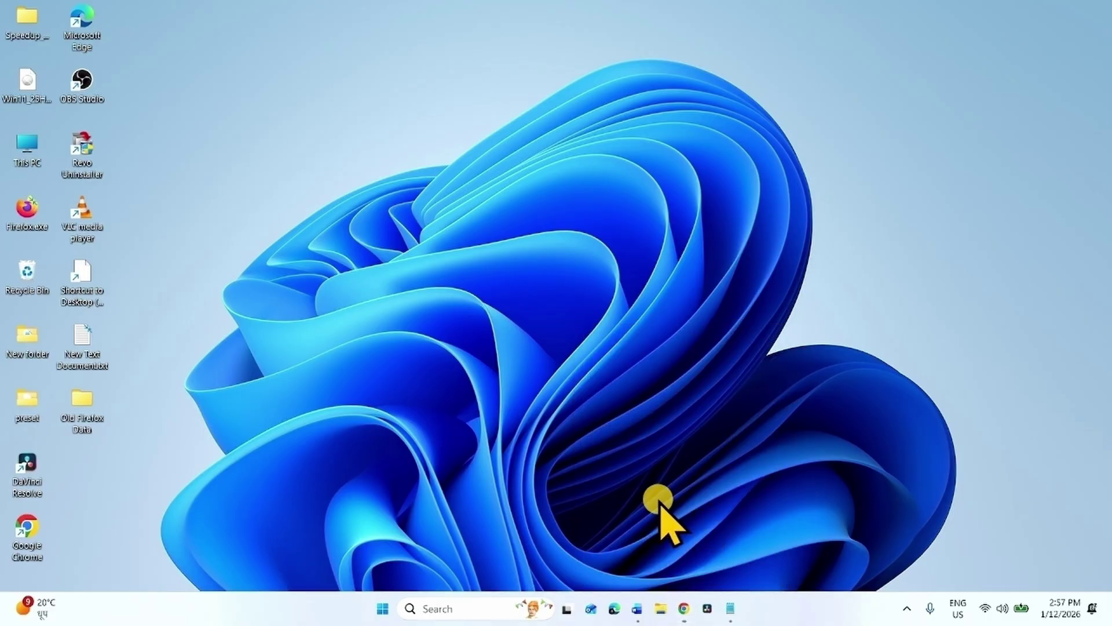
Step: Search Google for 'windows 11 download' and open Microsoft's Download Windows 11 page
left_click(1109, 52)
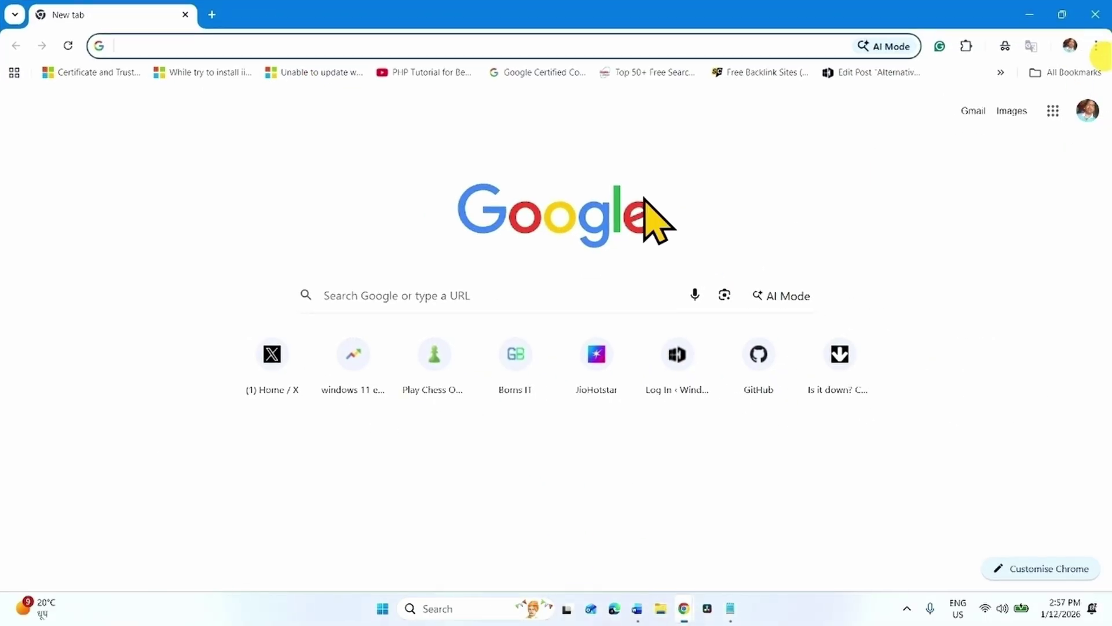
left_click(91, 45)
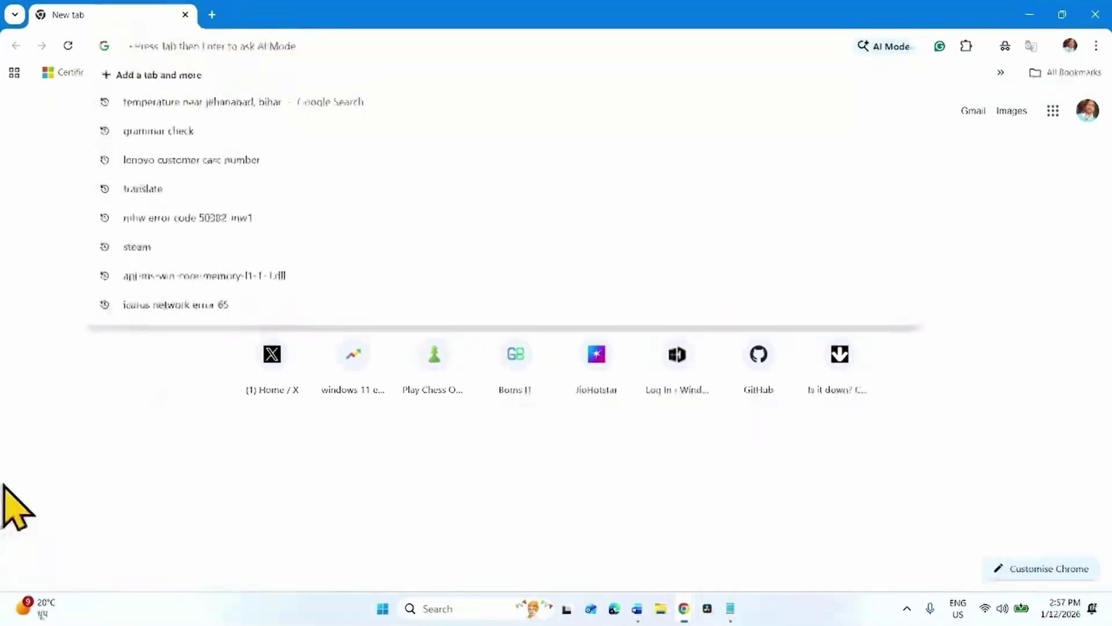
type("windows")
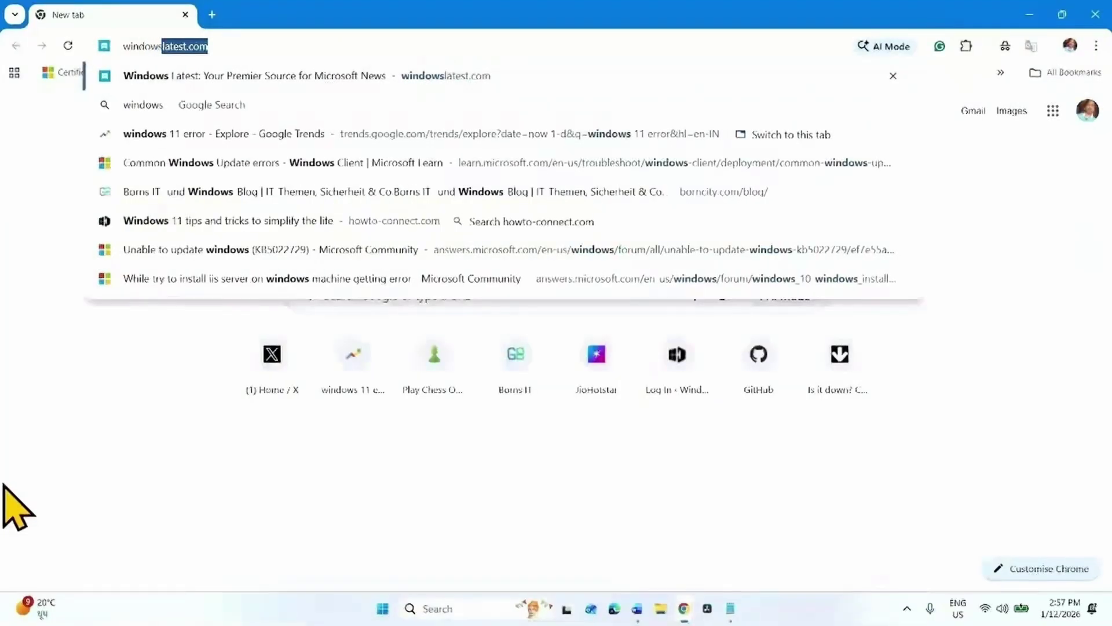
type(" 11 download")
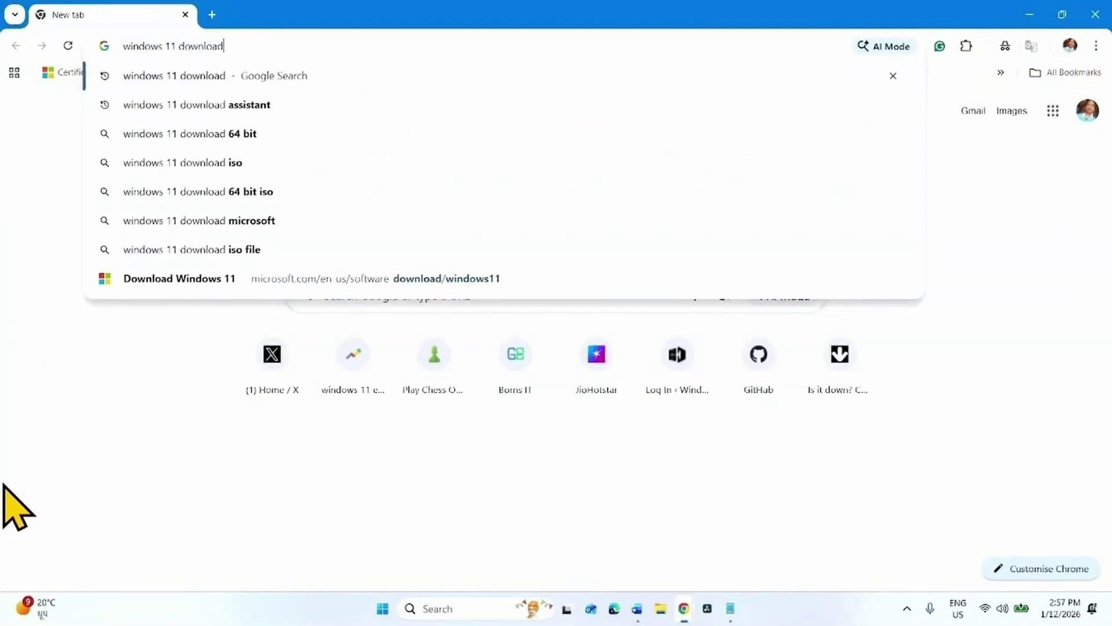
key("Return")
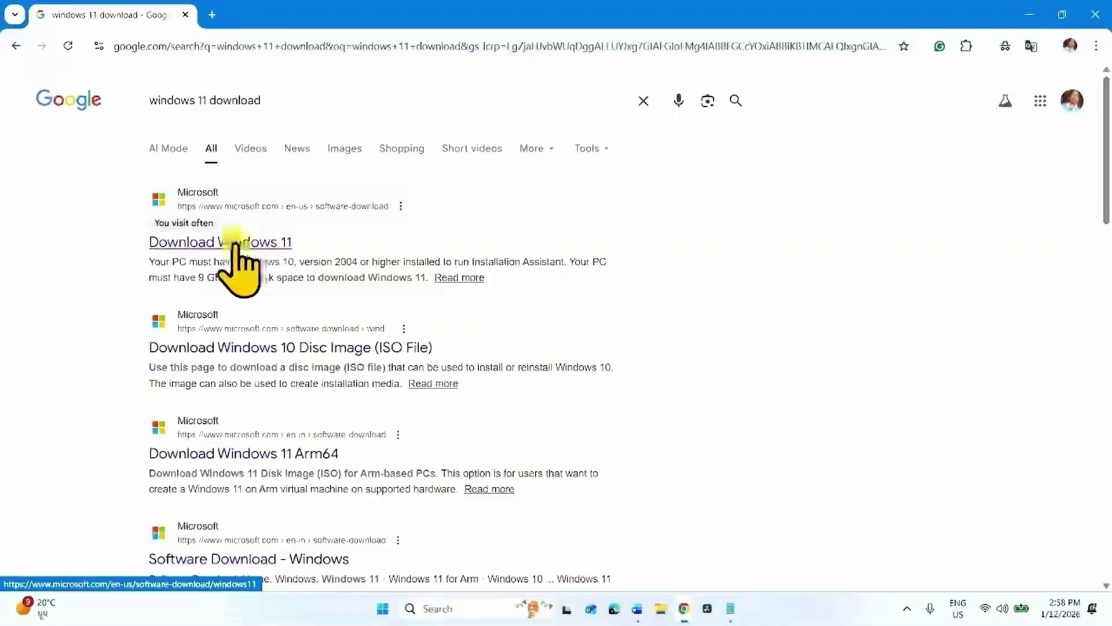
left_click(236, 243)
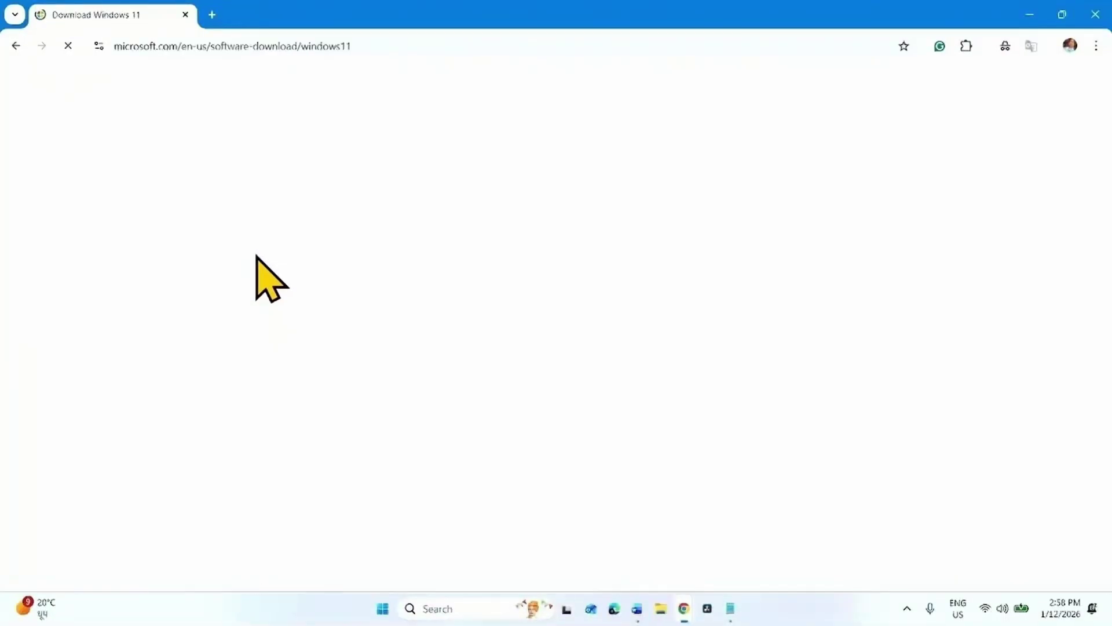
Step: Select 'Windows 11 (multi-edition ISO for x64 devices)' as the download and confirm it
scroll(55, 182, "down", 15)
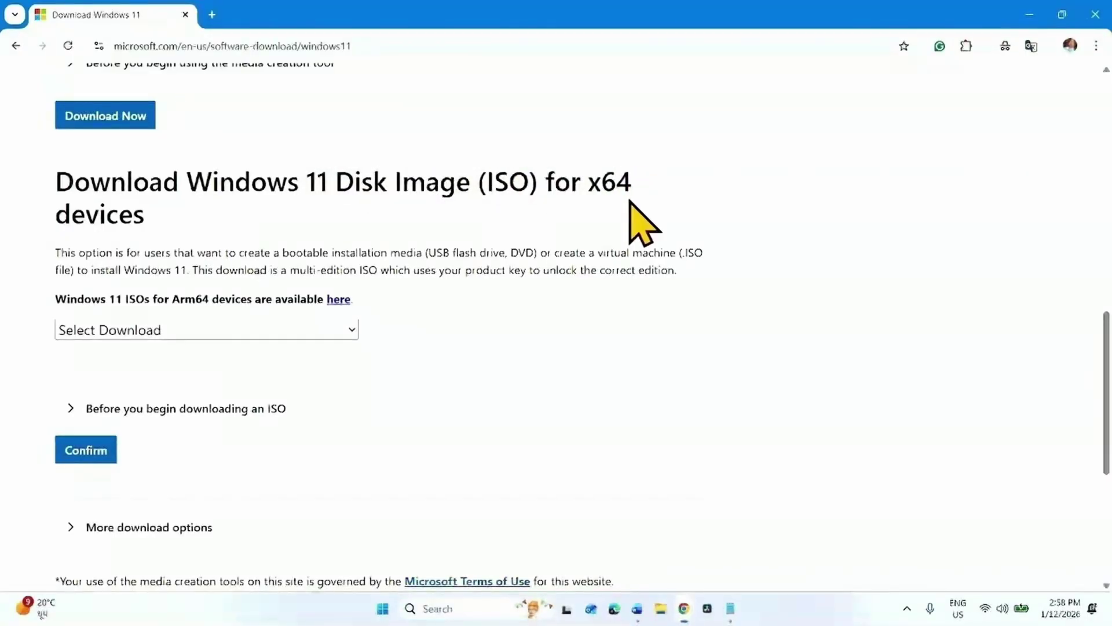
left_click(99, 331)
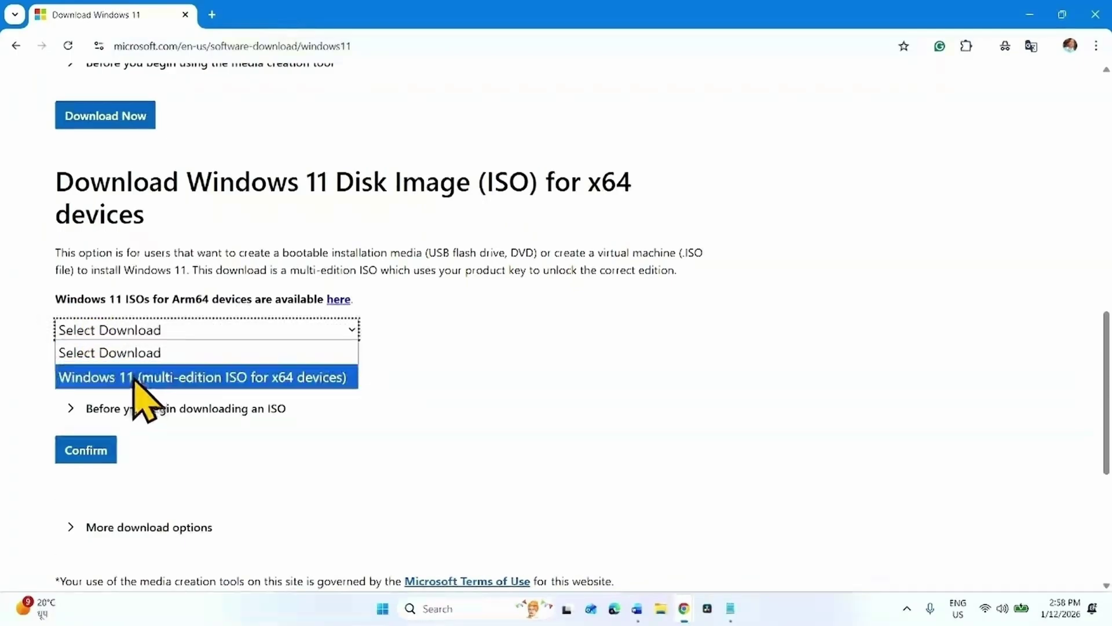
left_click(291, 383)
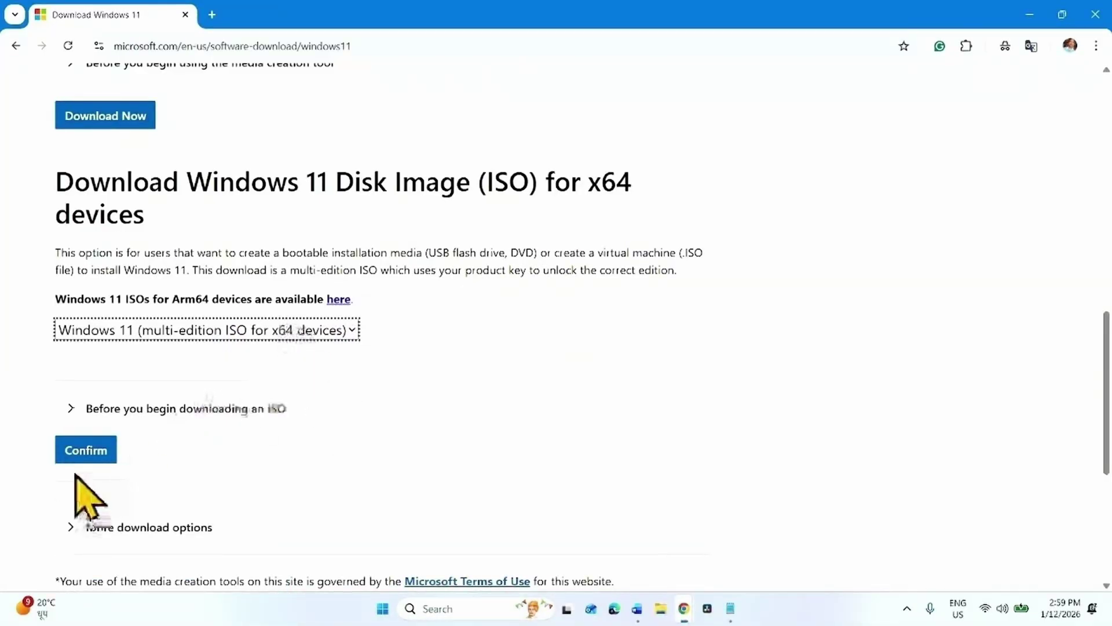
left_click(83, 455)
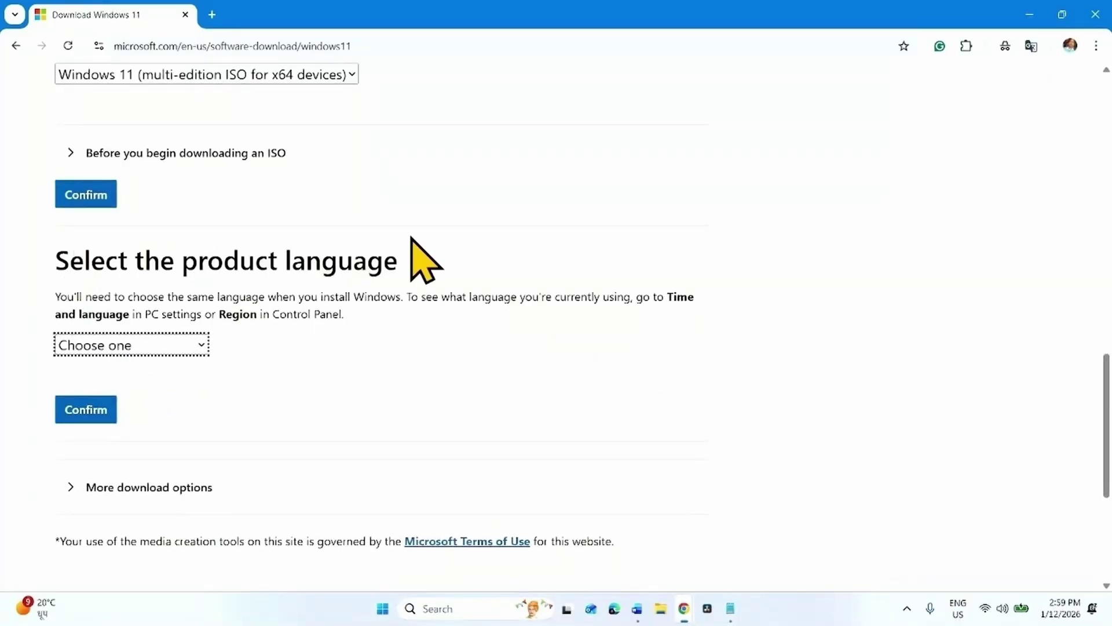
Step: Check the Windows display language under Settings > Time & language > Language & region
left_click(383, 609)
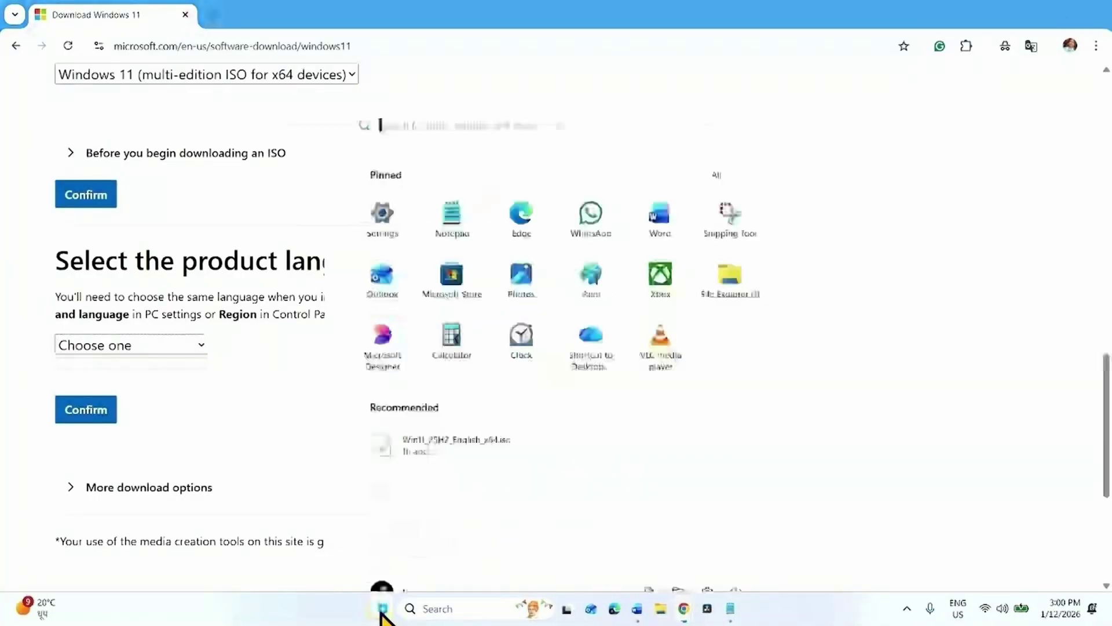
left_click(382, 181)
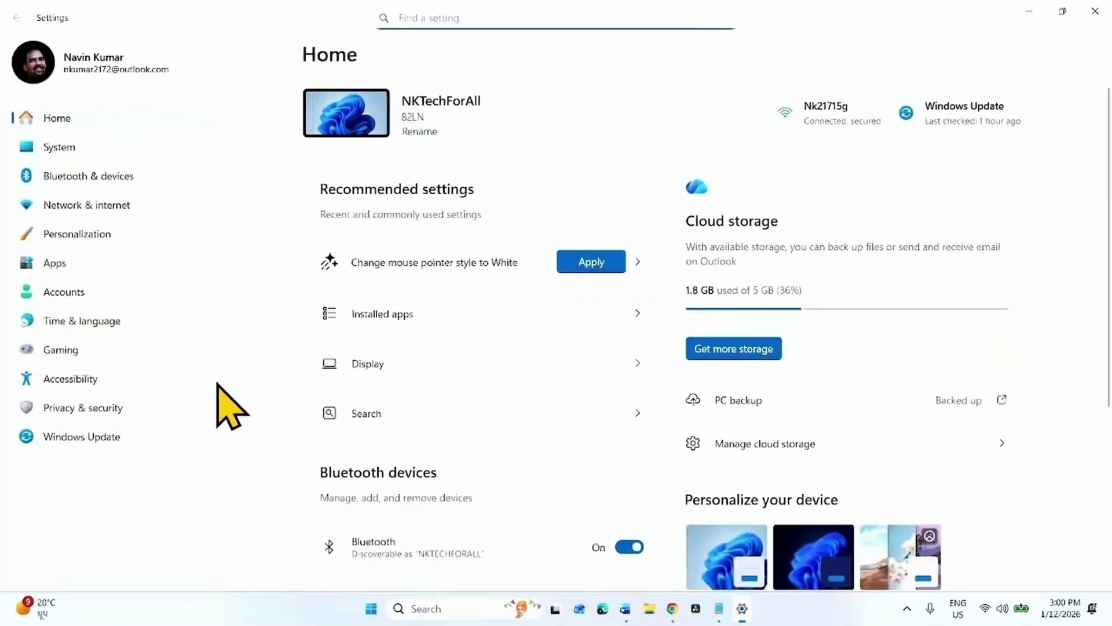
left_click(110, 320)
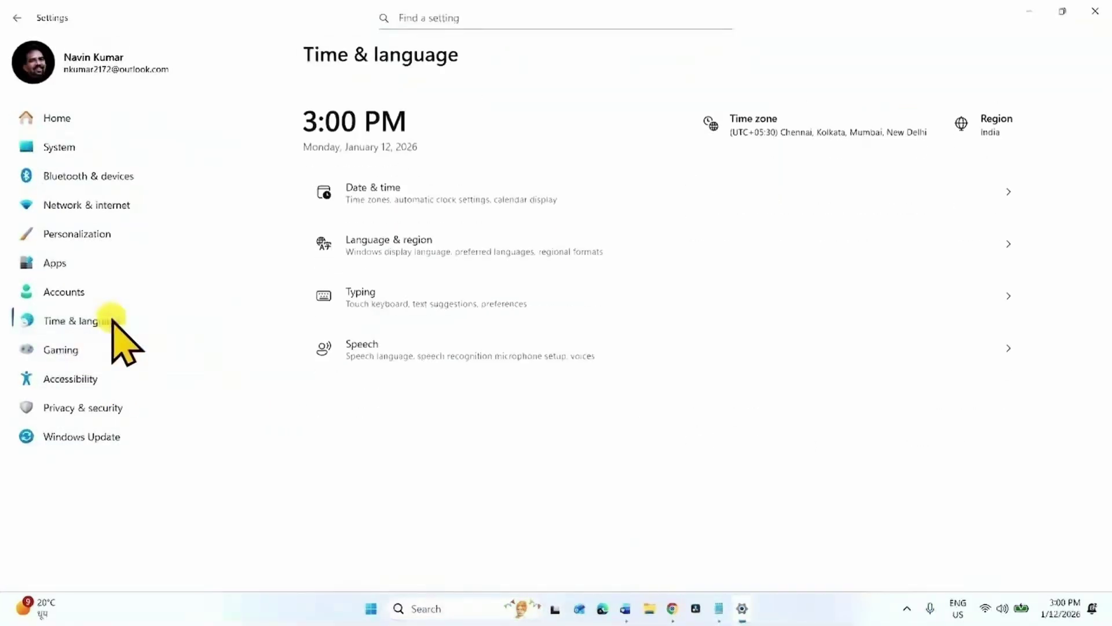
left_click(412, 231)
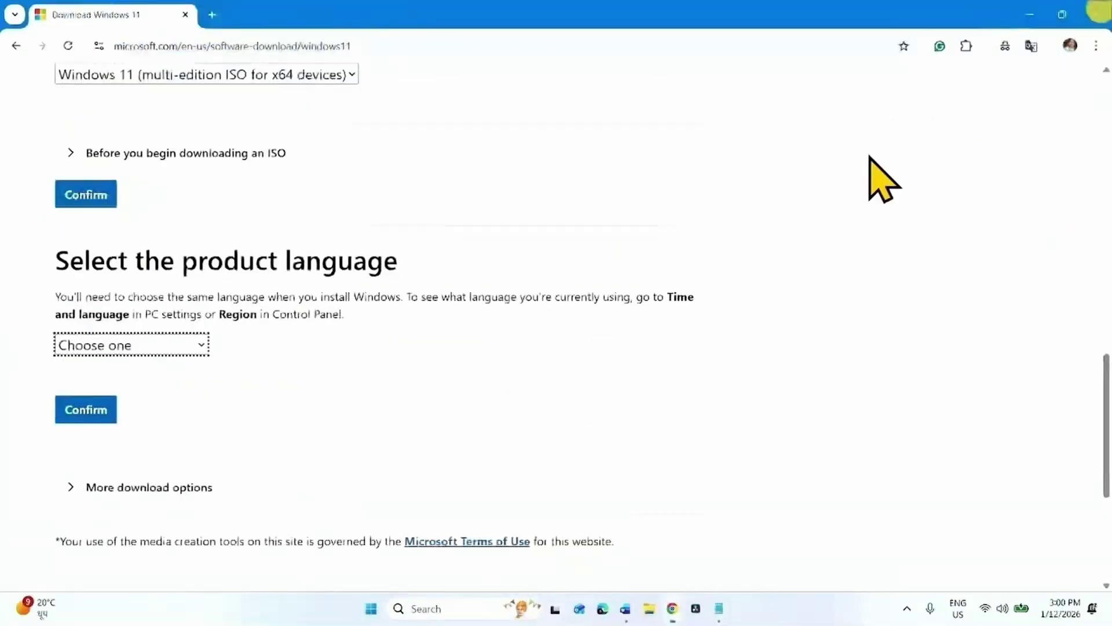
Step: Close Settings and confirm English (United States) as the product language
left_click(1095, 11)
left_click(101, 347)
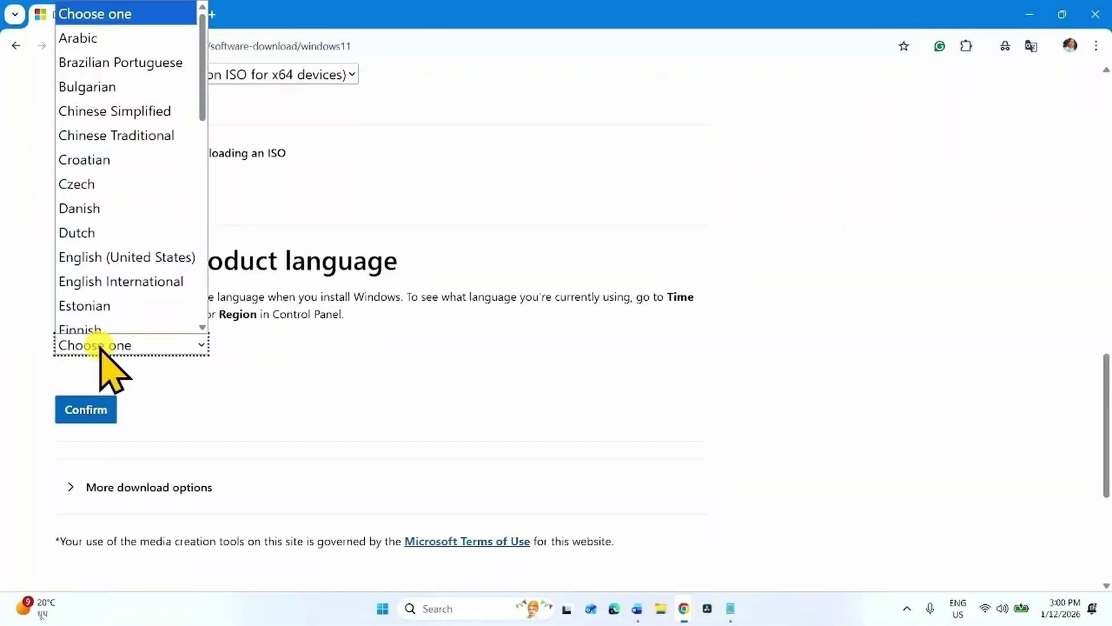
left_click(117, 258)
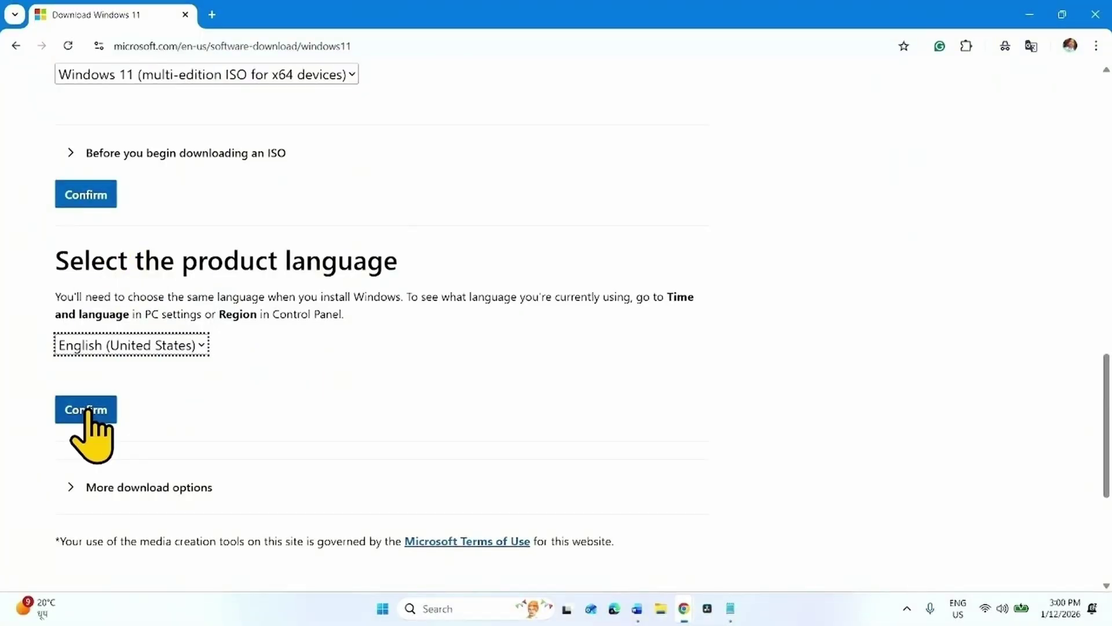
left_click(89, 411)
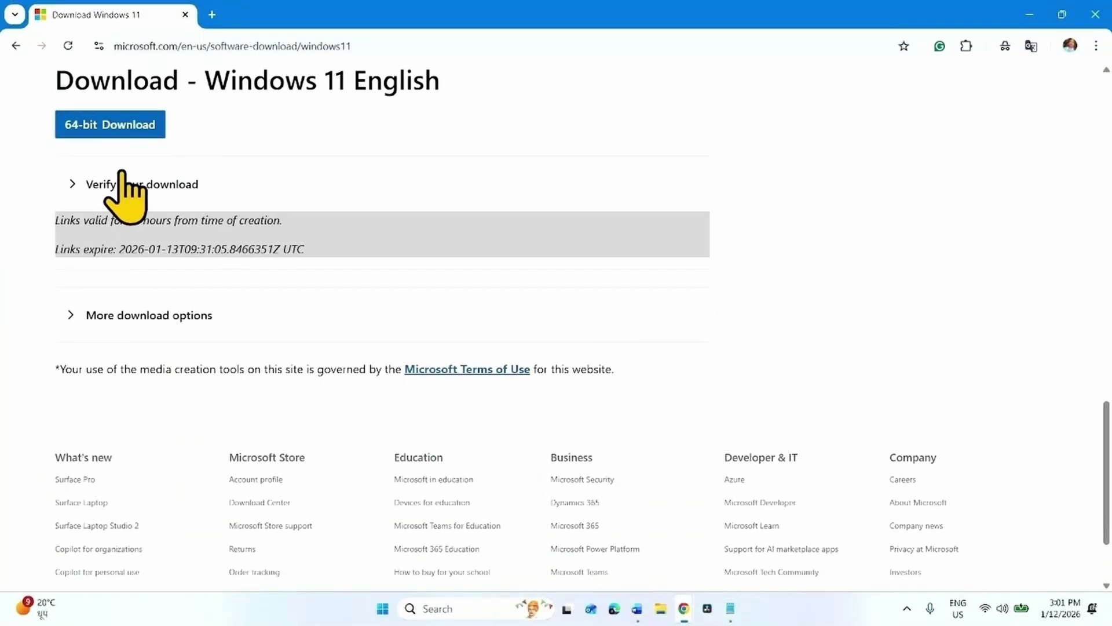
Step: Start the 64-bit Win11_25H2_English_x64.iso download, check its progress, and minimize Chrome
left_click(113, 125)
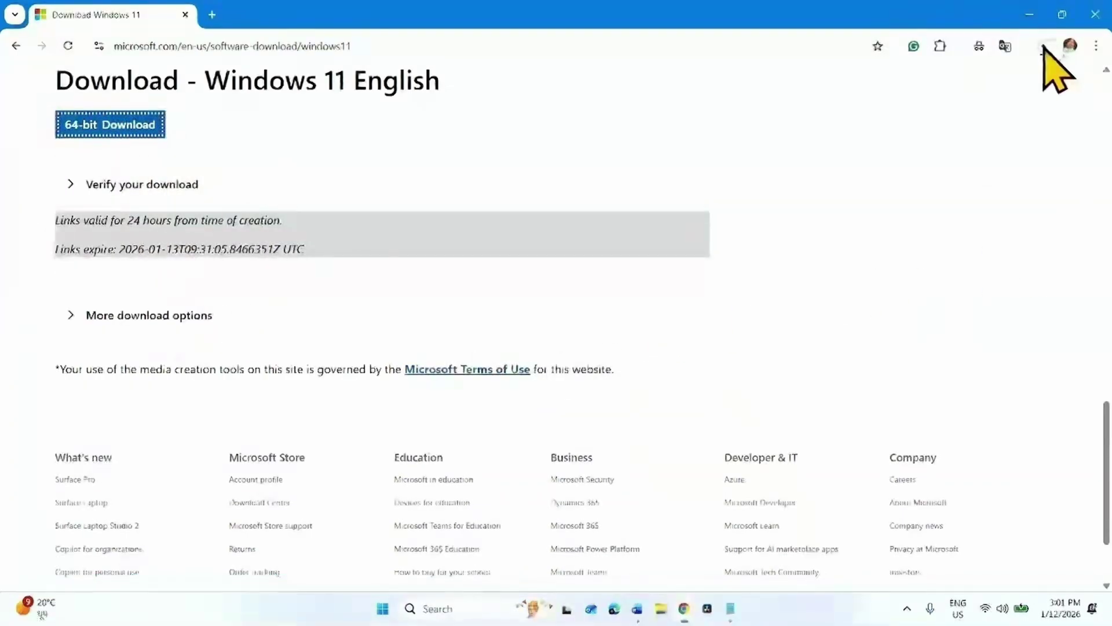
left_click(1043, 46)
mouse_move(881, 144)
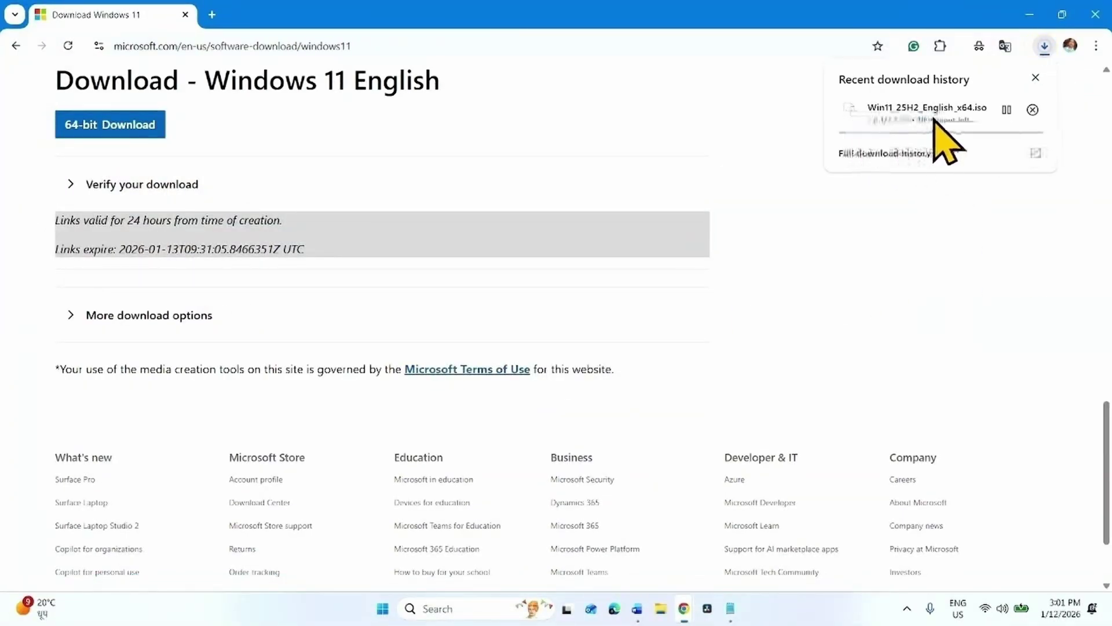
left_click(1030, 15)
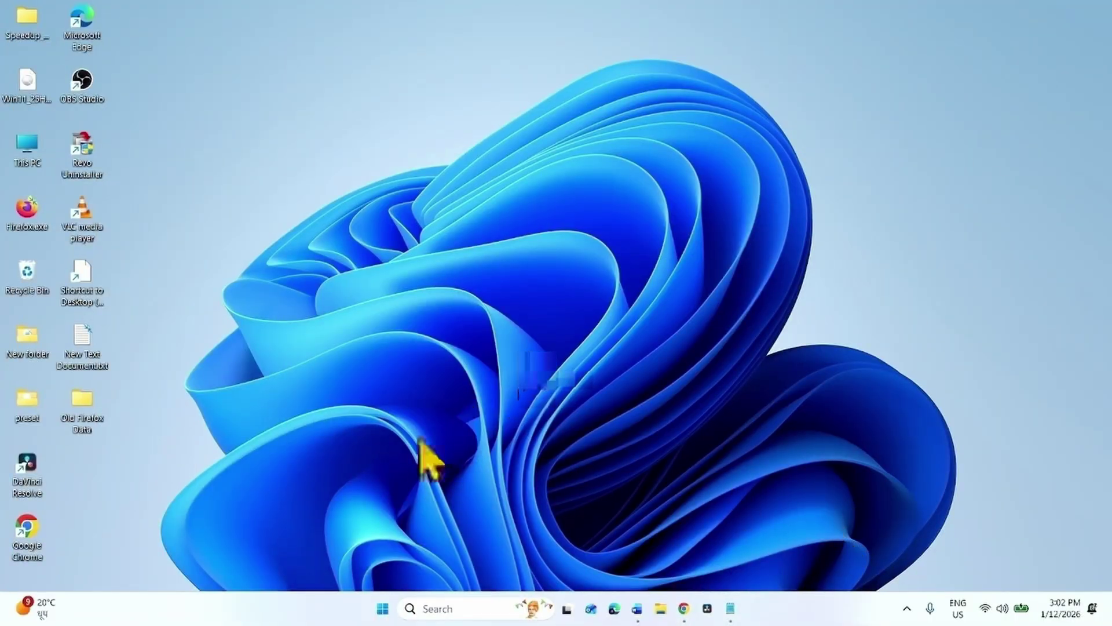
Step: Mount Win11_25H2_English_x64.iso from the desktop, accepting the security warning
left_click(28, 87)
double_click(27, 87)
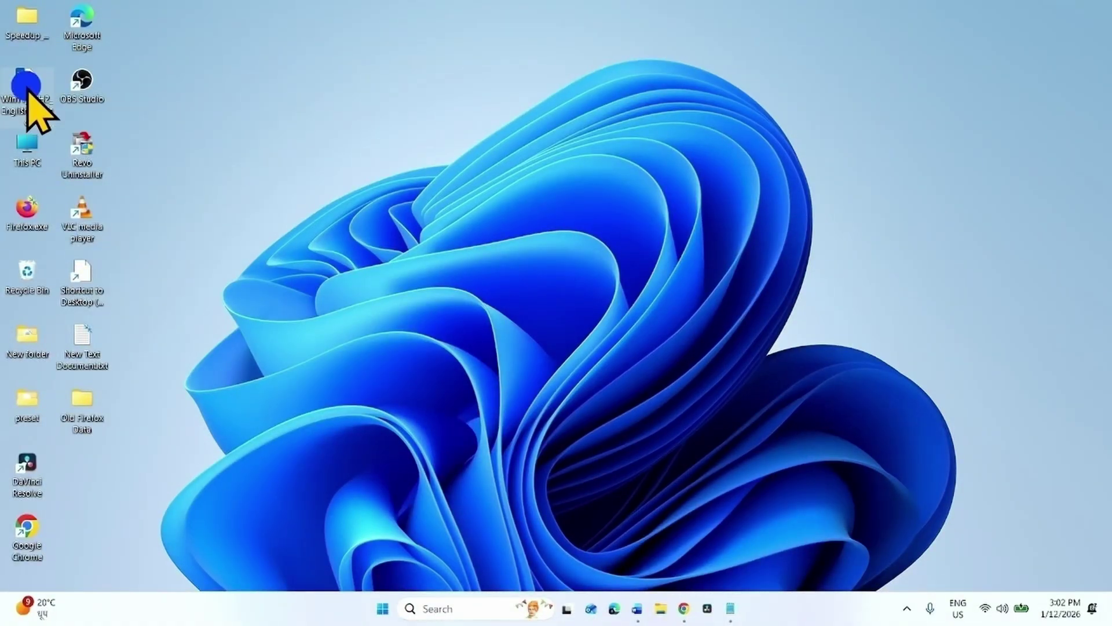
right_click(28, 87)
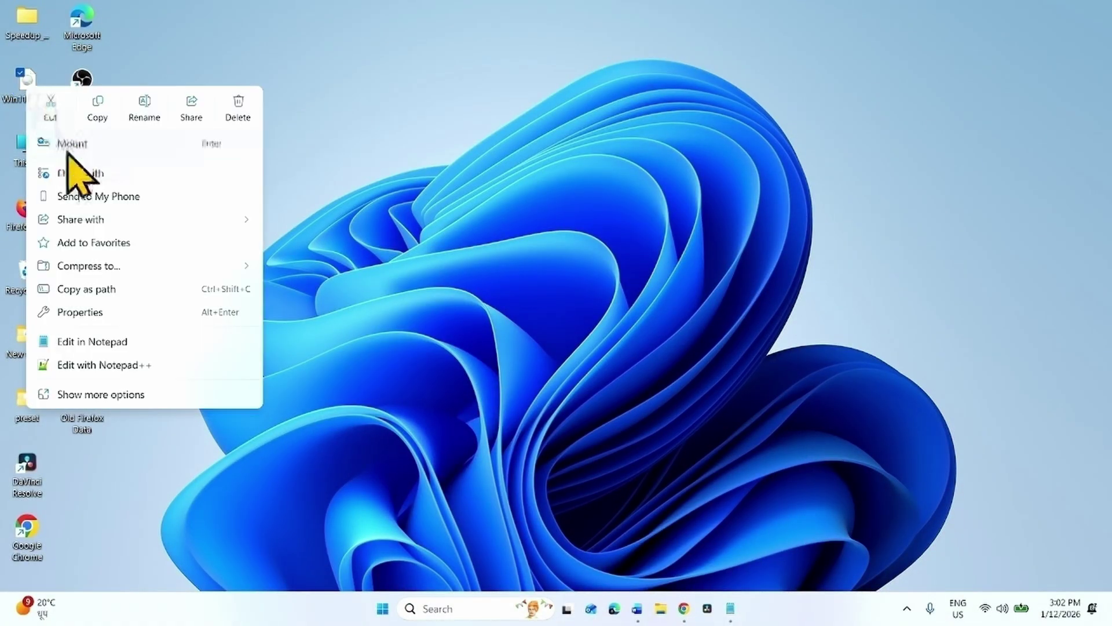
left_click(70, 143)
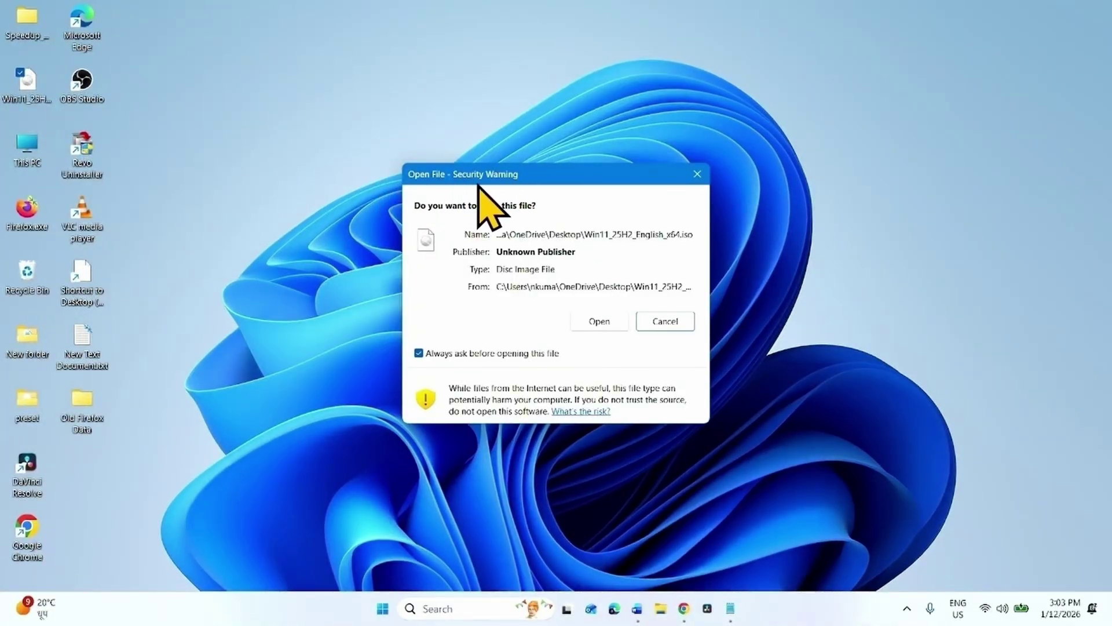
left_click(595, 324)
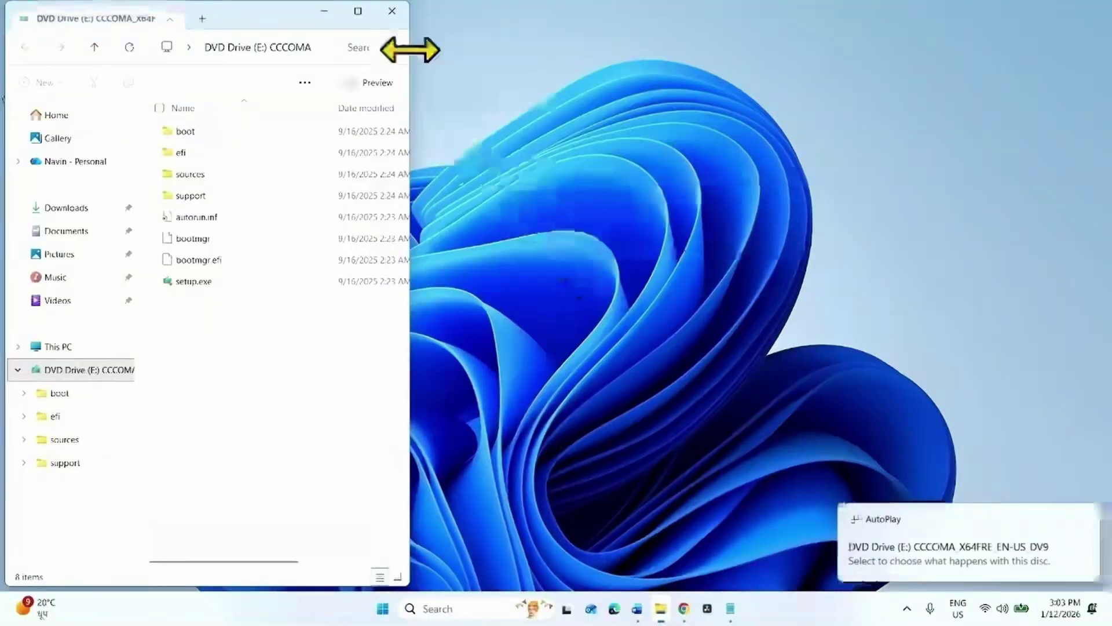
Step: Maximize the DVD Drive (E:) window and run setup.exe
left_click(358, 11)
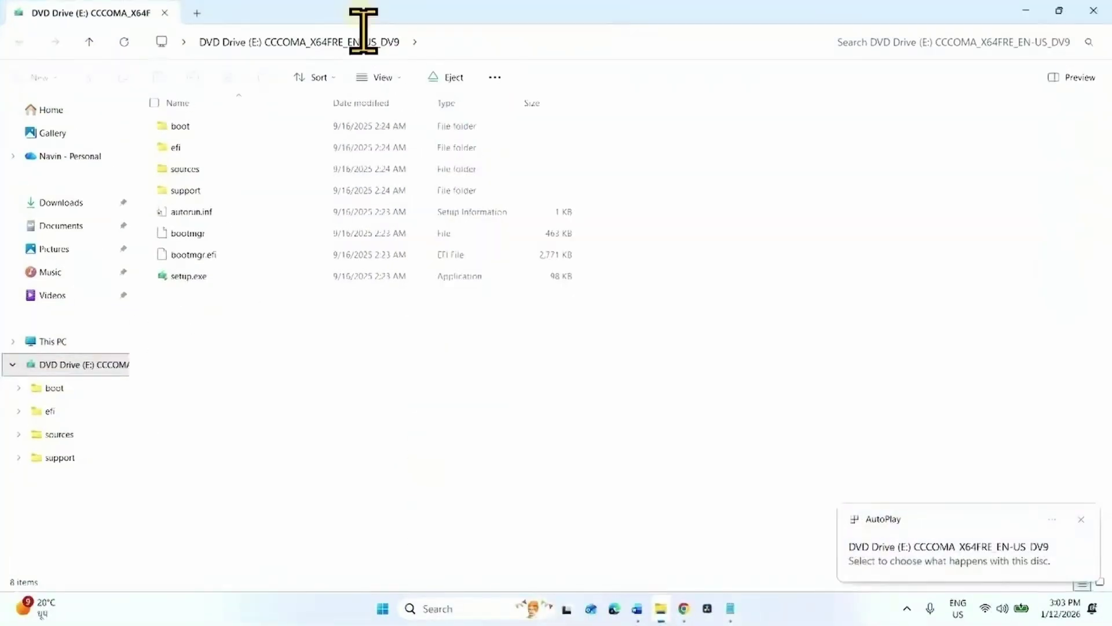
right_click(180, 275)
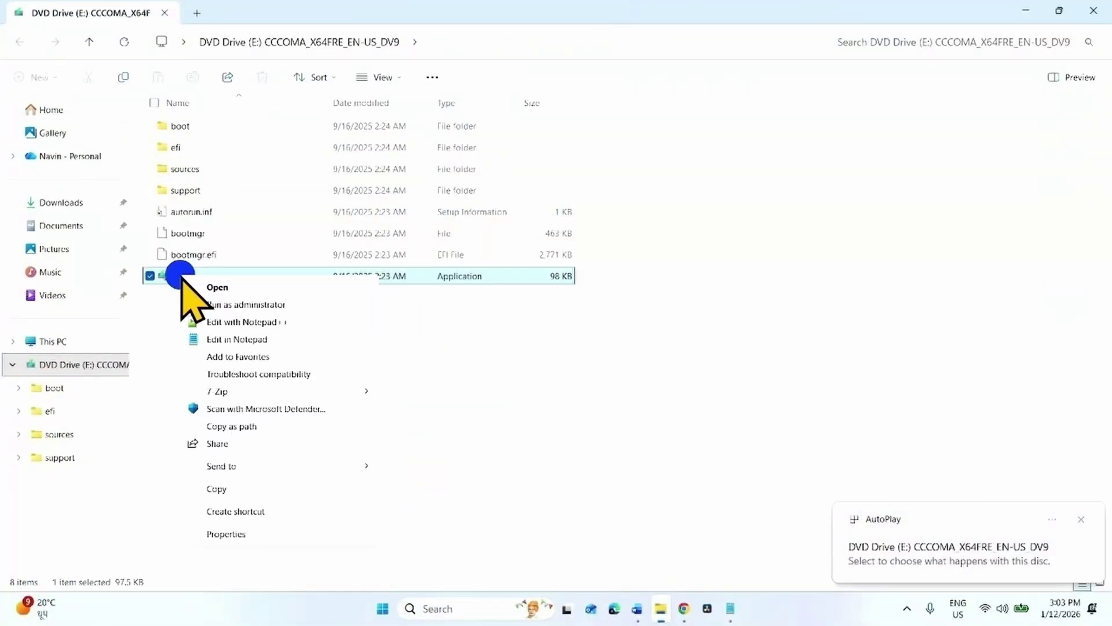
left_click(217, 287)
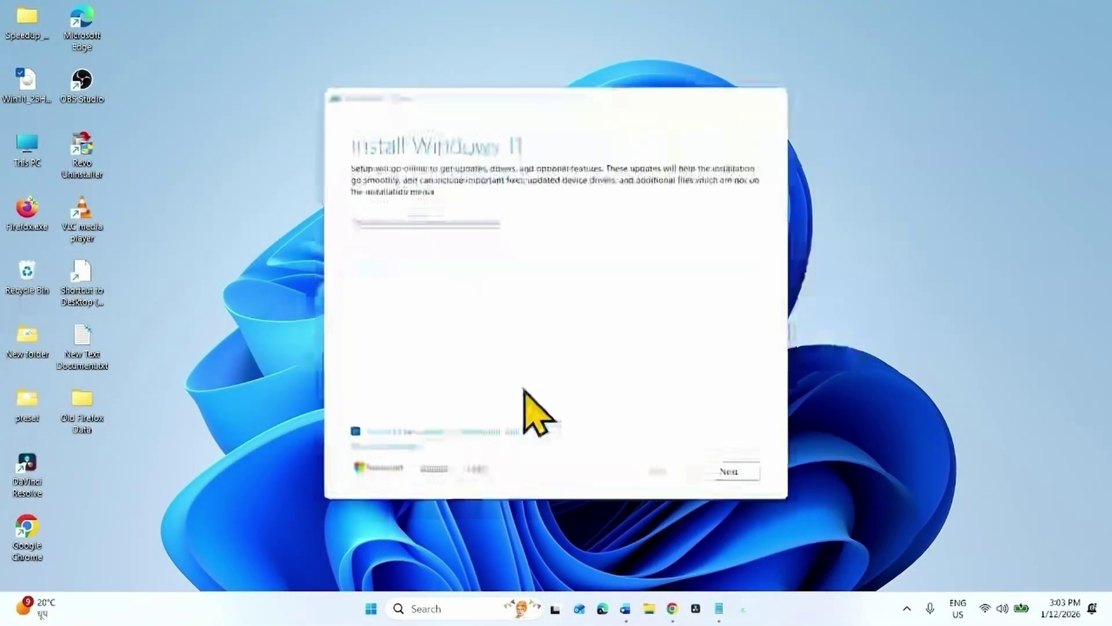
Step: Decline installation feedback, accept the license terms, and begin the Windows 11 install
left_click(356, 432)
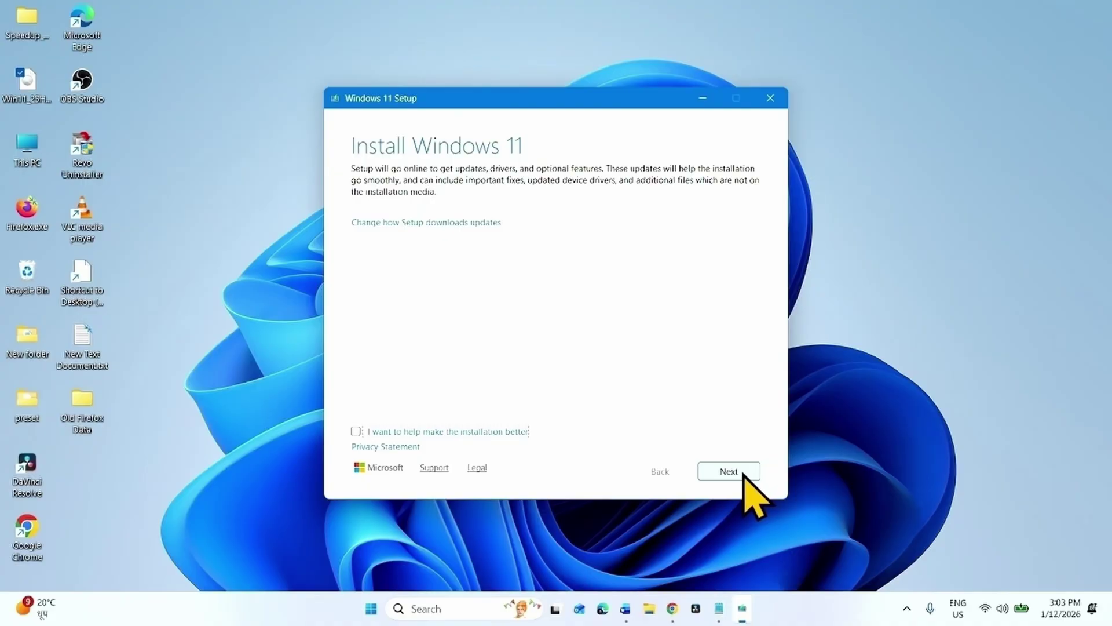
left_click(742, 472)
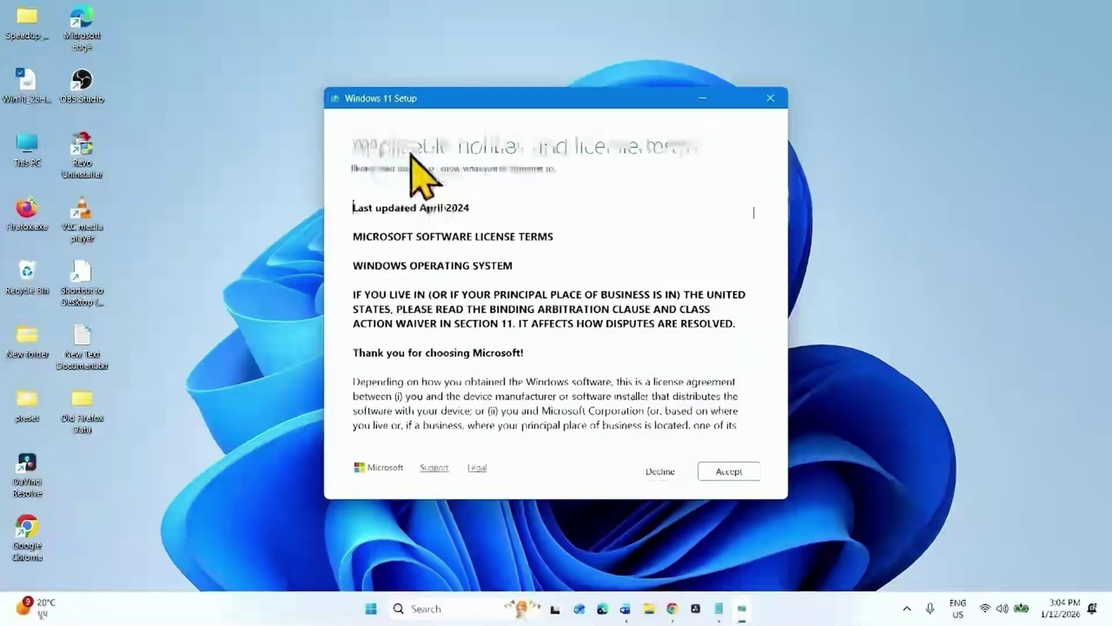
left_click(731, 472)
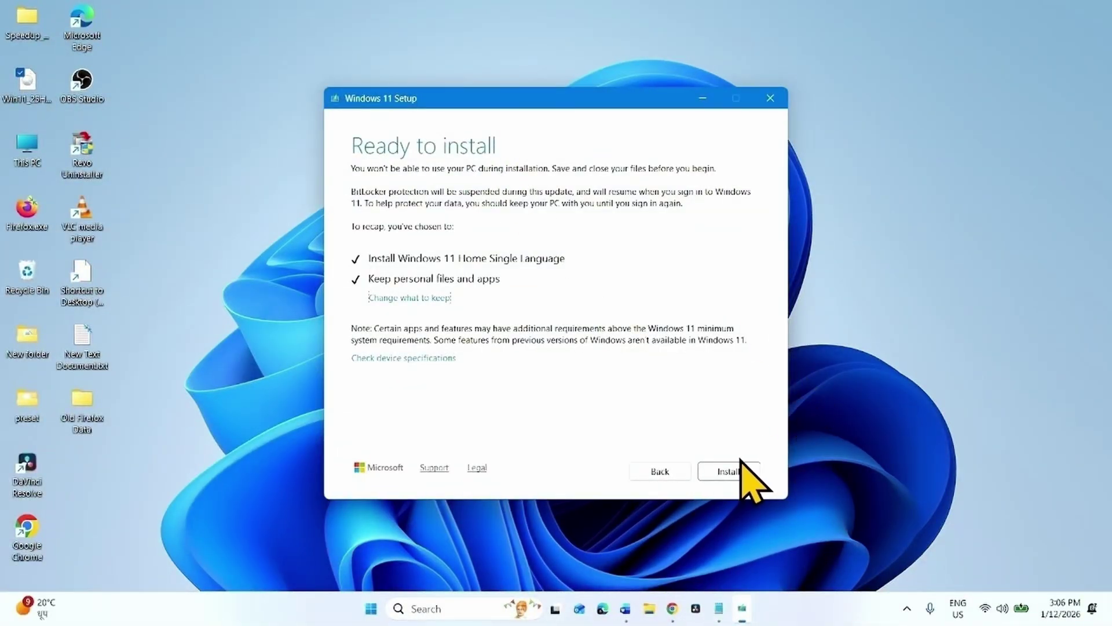
left_click(730, 472)
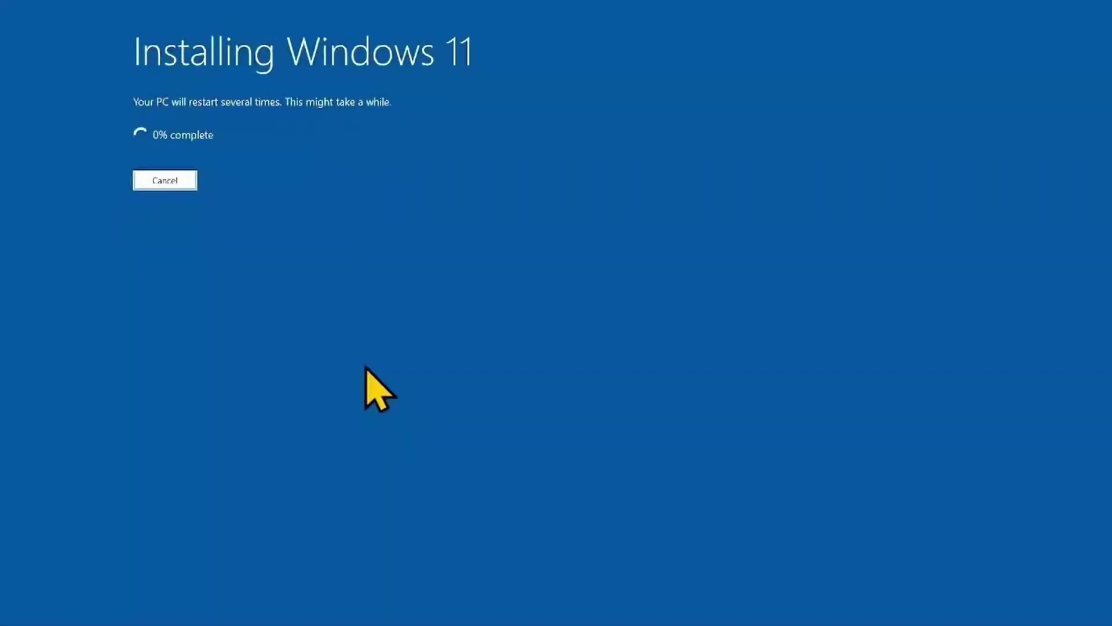